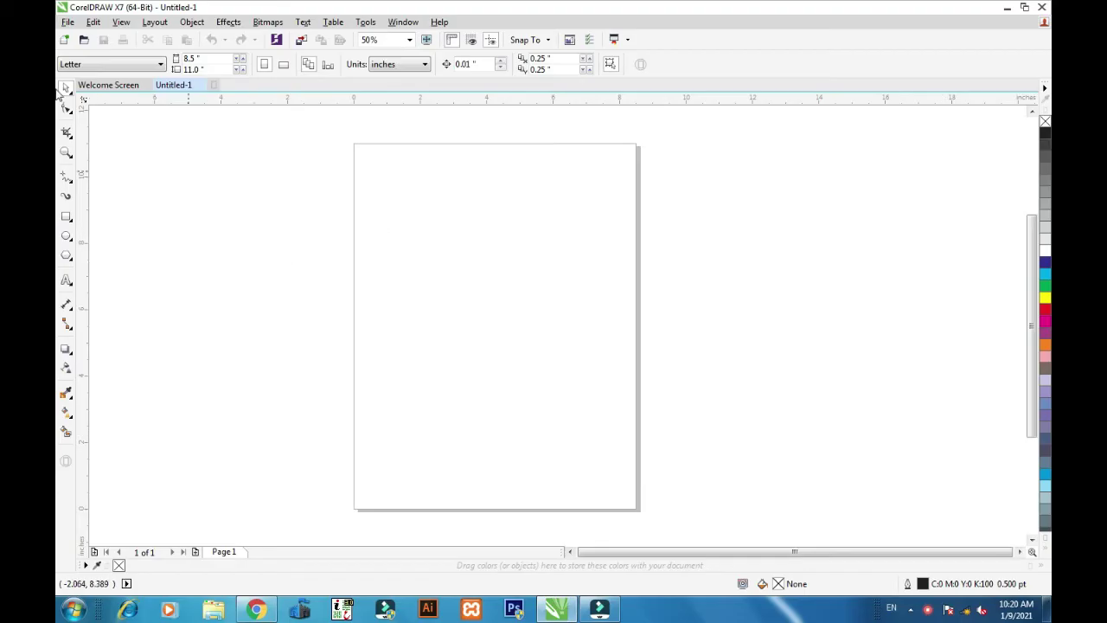
Step: Draw a wide rectangle, about 7.958 × 3.917 inches, across the upper Letter page
{"action": "left_click", "coordinate": [68, 111]}
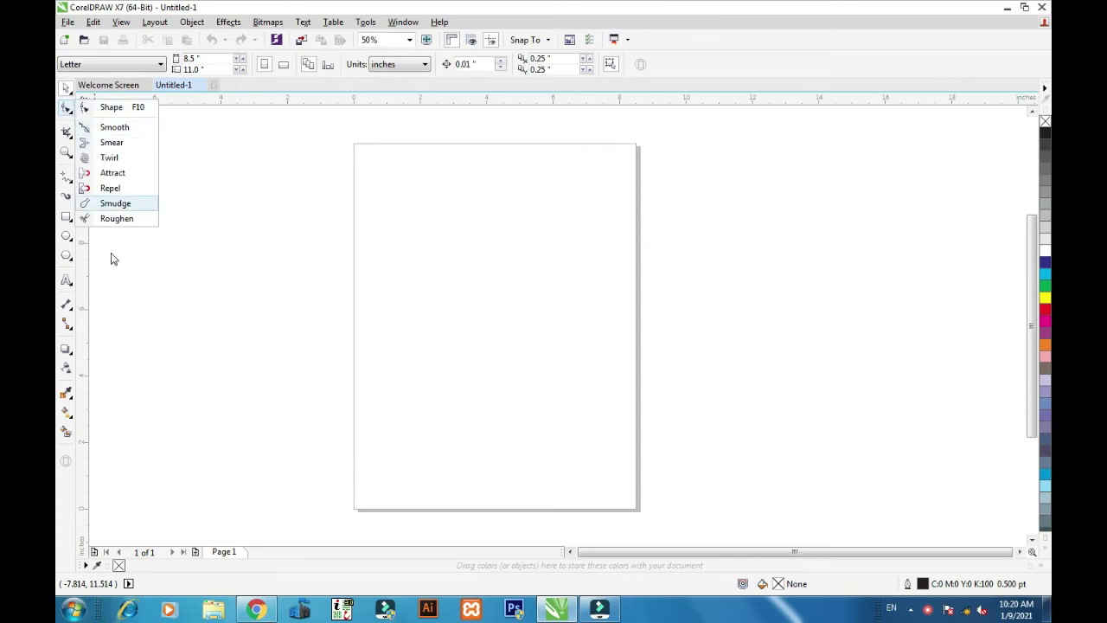
{"action": "left_click", "coordinate": [66, 216]}
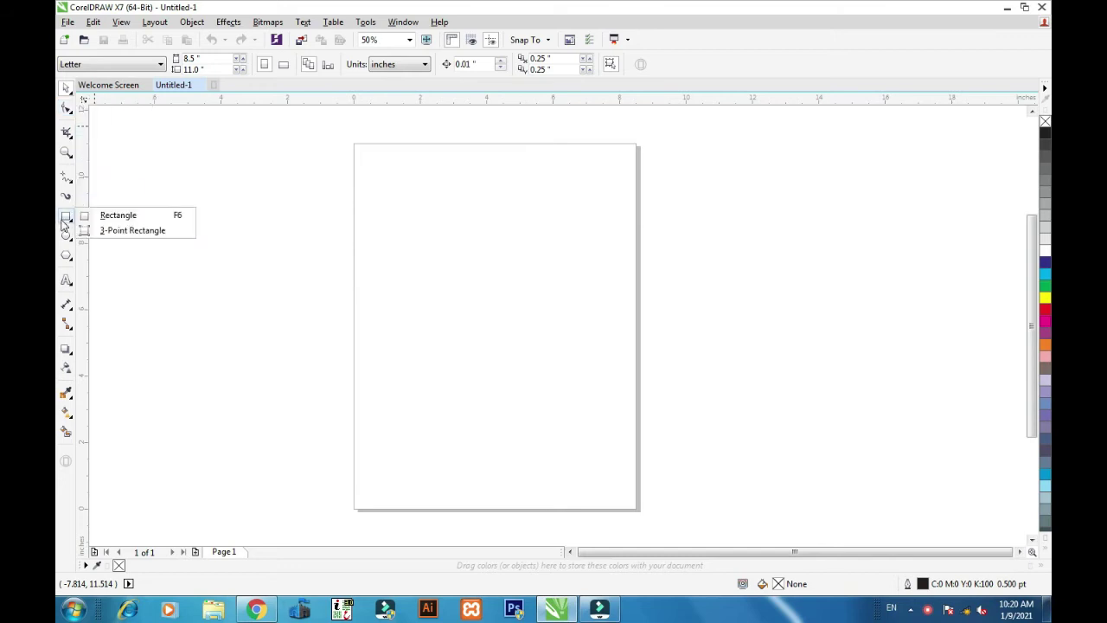
{"action": "left_click", "coordinate": [104, 216]}
{"action": "left_click_drag", "start_coordinate": [375, 205], "coordinate": [516, 315]}
{"action": "left_click_drag", "start_coordinate": [625, 335], "coordinate": [640, 335]}
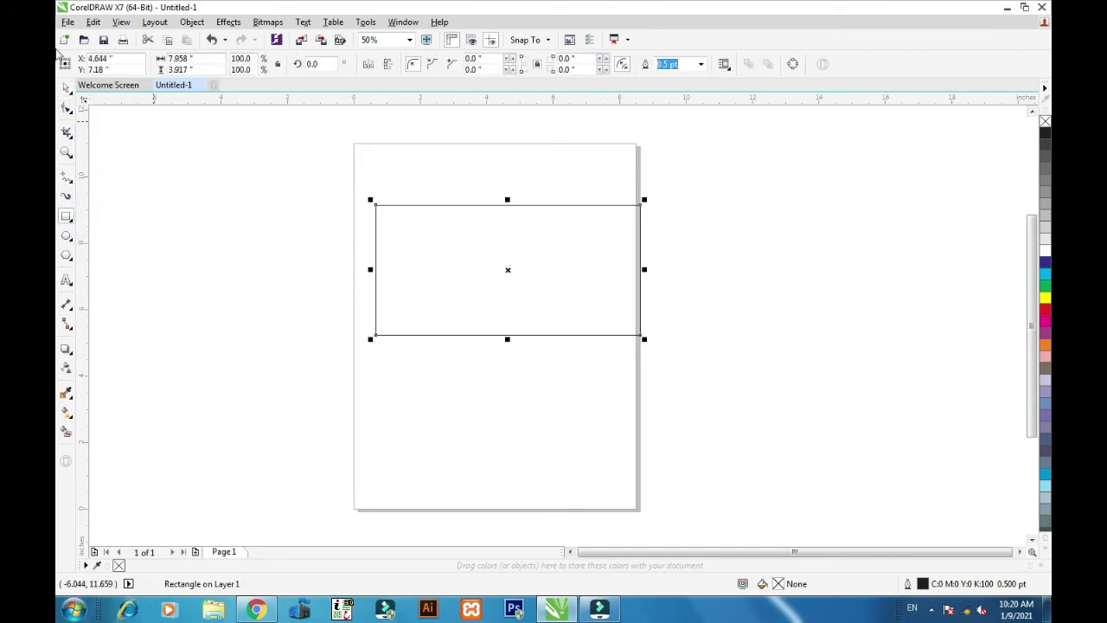
{"action": "left_click", "coordinate": [67, 107]}
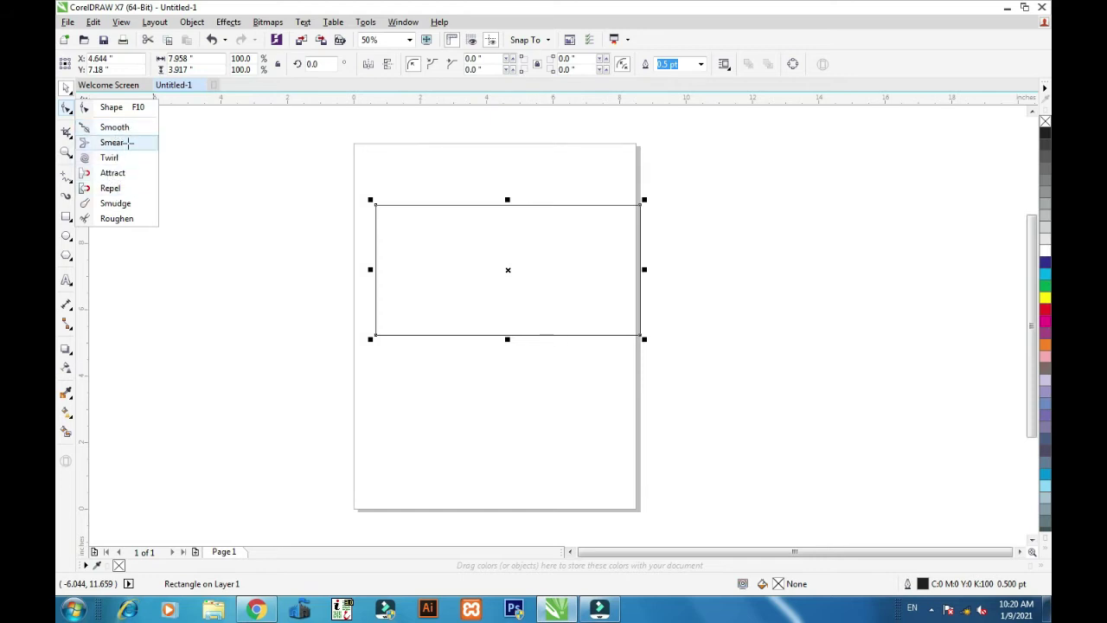
Step: Choose the Smear tool, try a first stroke, and reselect the rectangle for smearing
{"action": "left_click", "coordinate": [130, 142]}
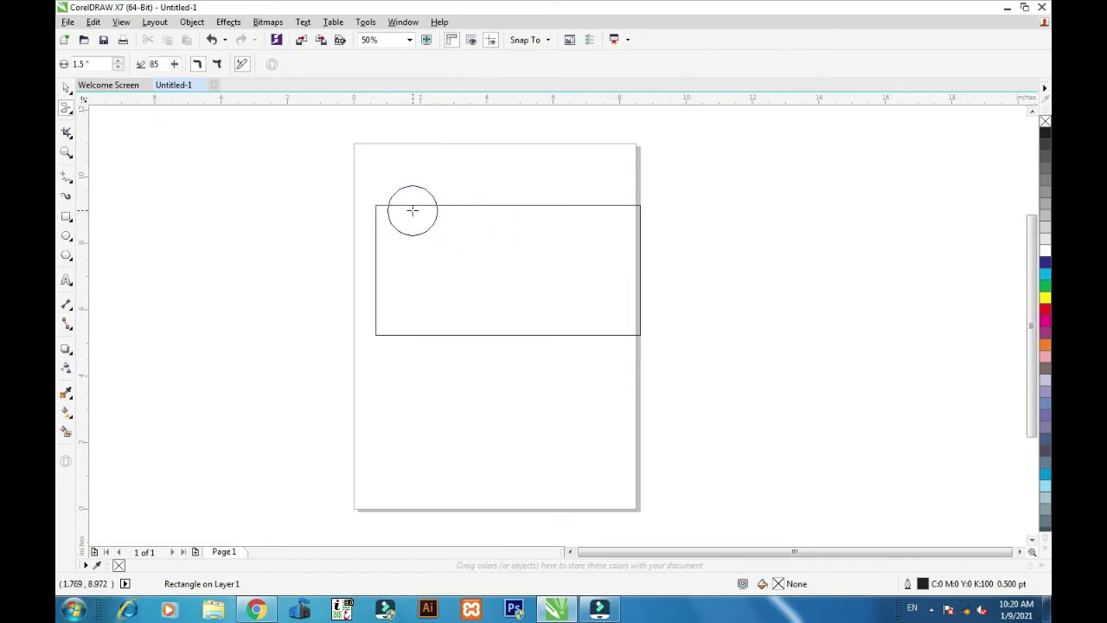
{"action": "scroll", "coordinate": [412, 210], "scroll_direction": "up", "scroll_amount": 2}
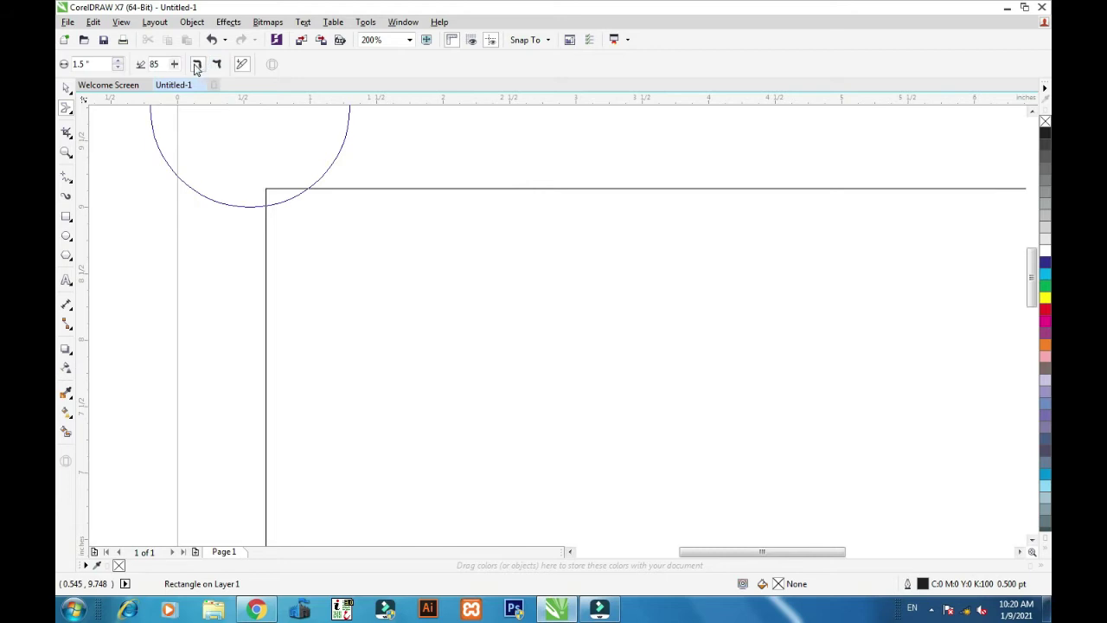
{"action": "mouse_move", "coordinate": [305, 161]}
{"action": "left_mouse_down"}
{"action": "mouse_move", "coordinate": [386, 181]}
{"action": "mouse_move", "coordinate": [366, 217]}
{"action": "mouse_move", "coordinate": [294, 180]}
{"action": "left_mouse_up"}
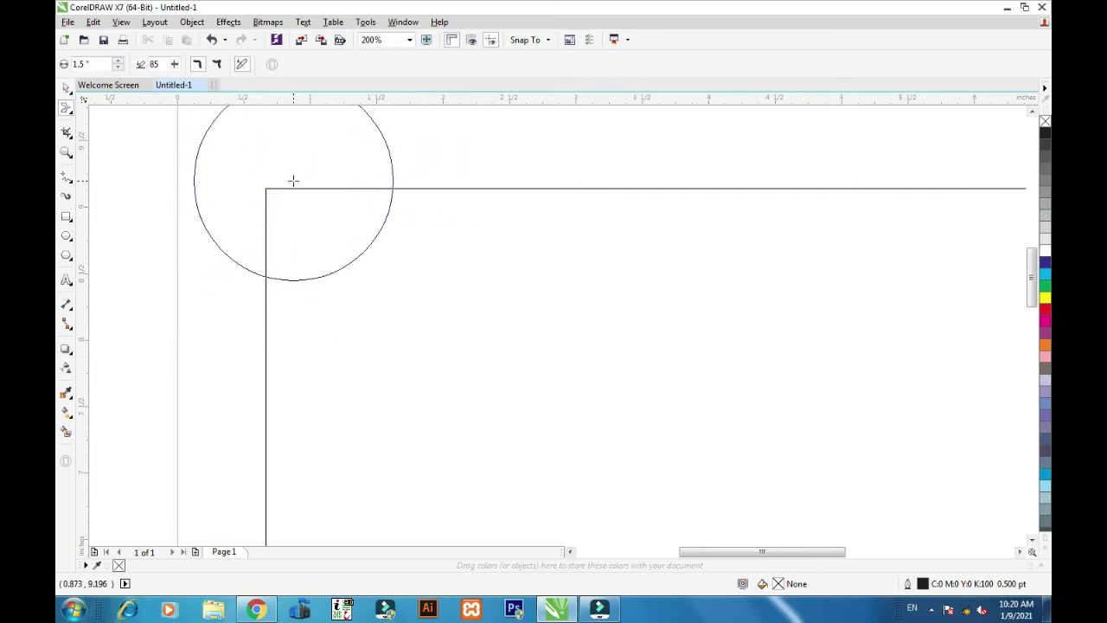
{"action": "double_click", "coordinate": [65, 87]}
{"action": "scroll", "coordinate": [294, 214], "scroll_direction": "down", "scroll_amount": 2}
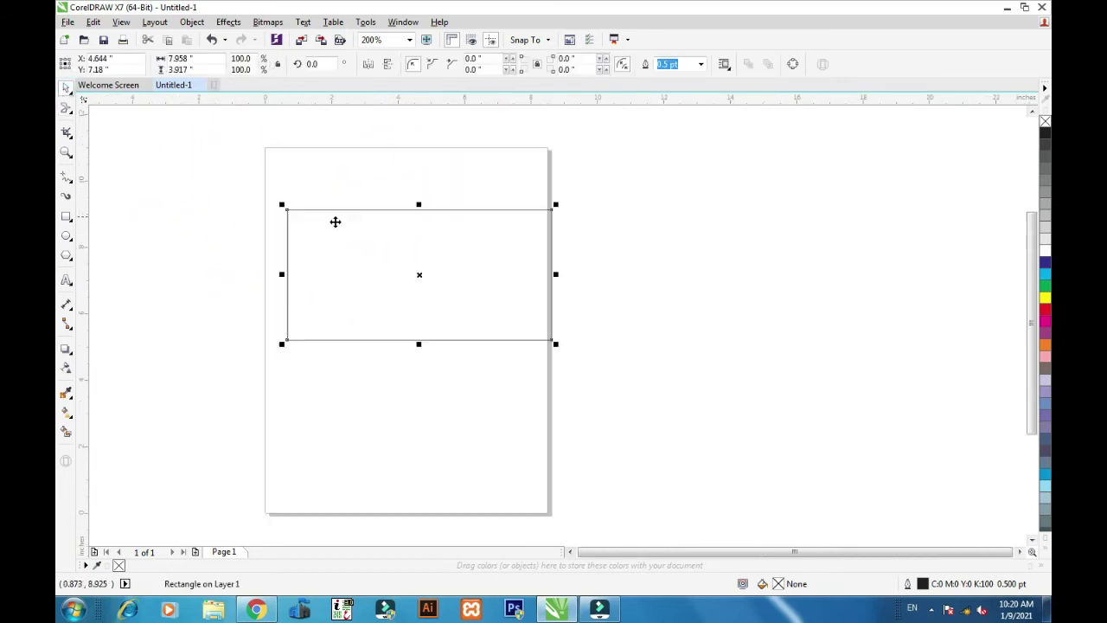
{"action": "scroll", "coordinate": [315, 202], "scroll_direction": "up", "scroll_amount": 1}
{"action": "left_click", "coordinate": [66, 108]}
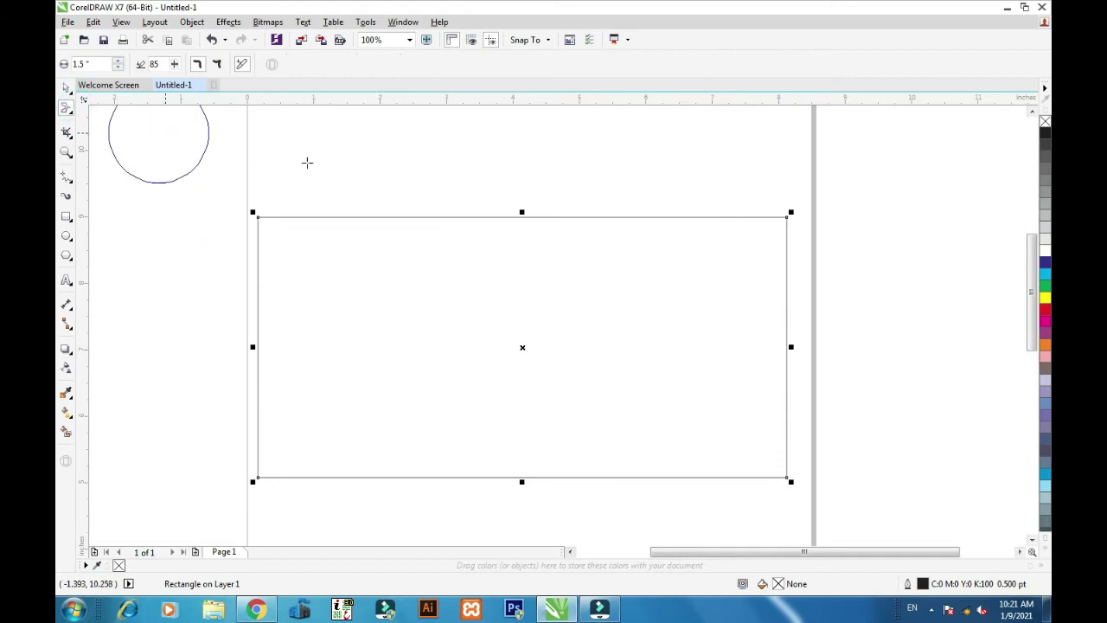
Step: Smear the rectangle's top edge into waves from the left corner to the right corner
{"action": "left_click_drag", "start_coordinate": [279, 223], "coordinate": [395, 247]}
{"action": "left_click_drag", "start_coordinate": [462, 216], "coordinate": [464, 254]}
{"action": "left_click_drag", "start_coordinate": [547, 218], "coordinate": [547, 251]}
{"action": "left_click_drag", "start_coordinate": [637, 218], "coordinate": [637, 246]}
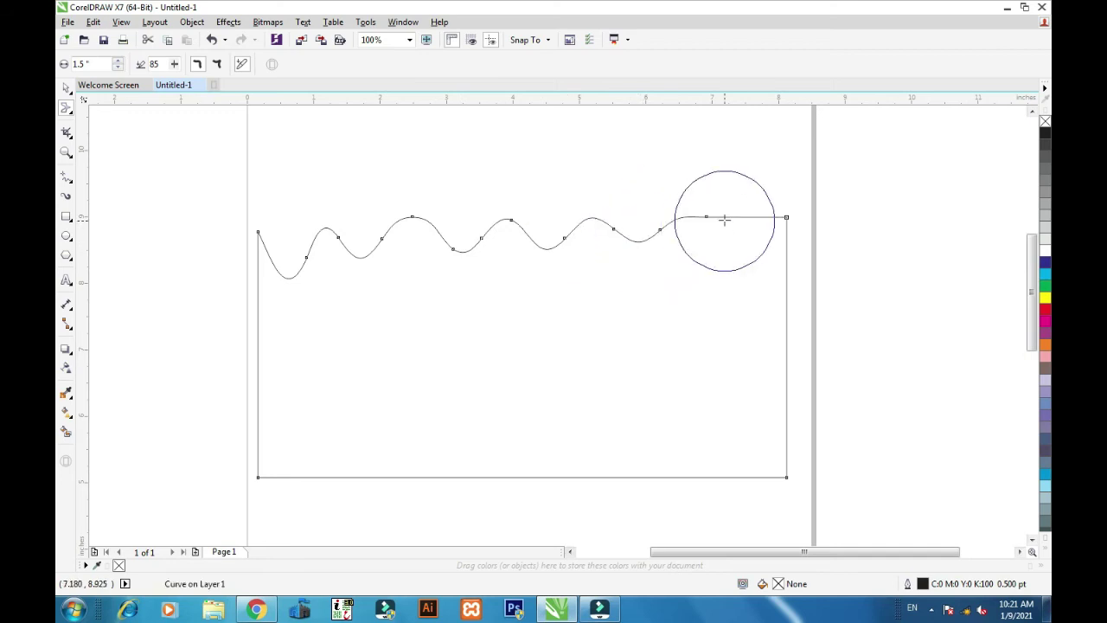
{"action": "left_click_drag", "start_coordinate": [769, 223], "coordinate": [771, 242]}
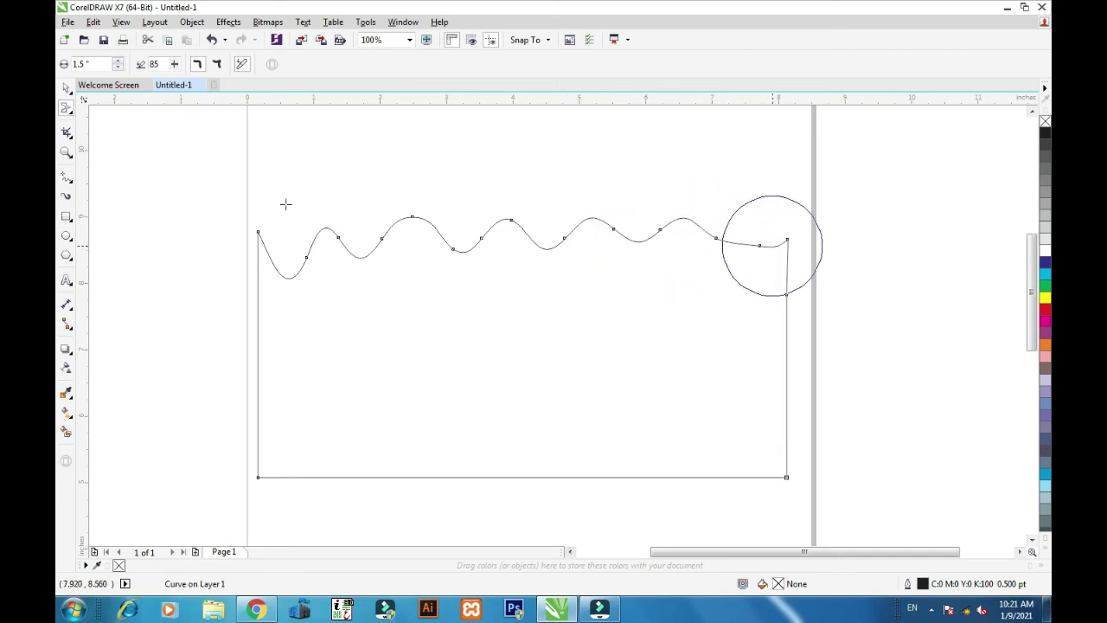
Step: Smudge the wavy edge of the curve with downward Smudge tool strokes
{"action": "left_click", "coordinate": [66, 88]}
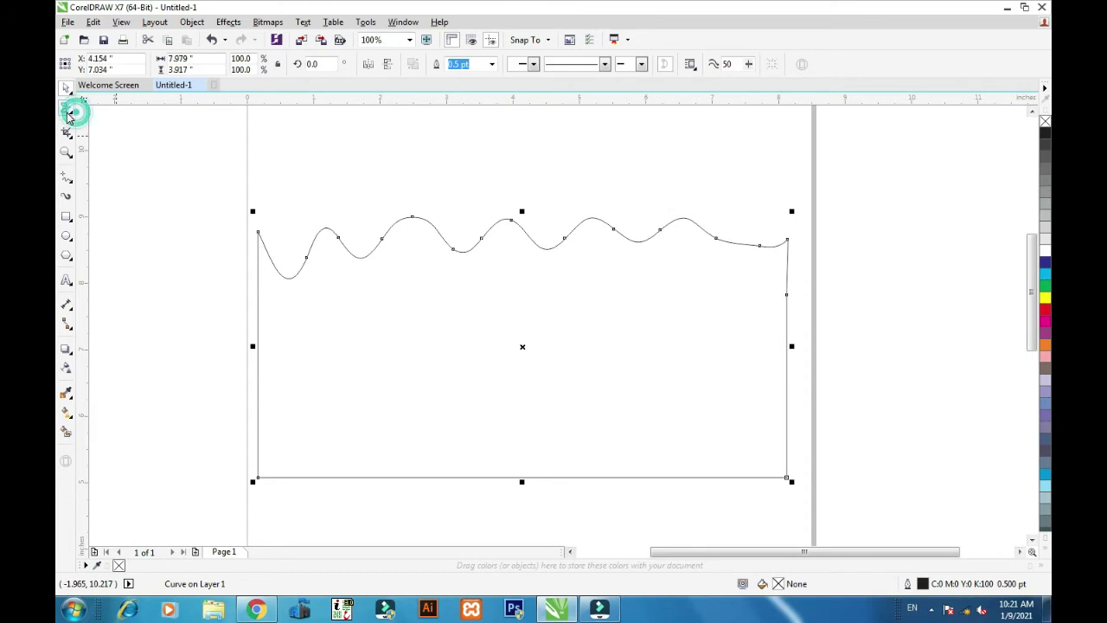
{"action": "left_click", "coordinate": [69, 114]}
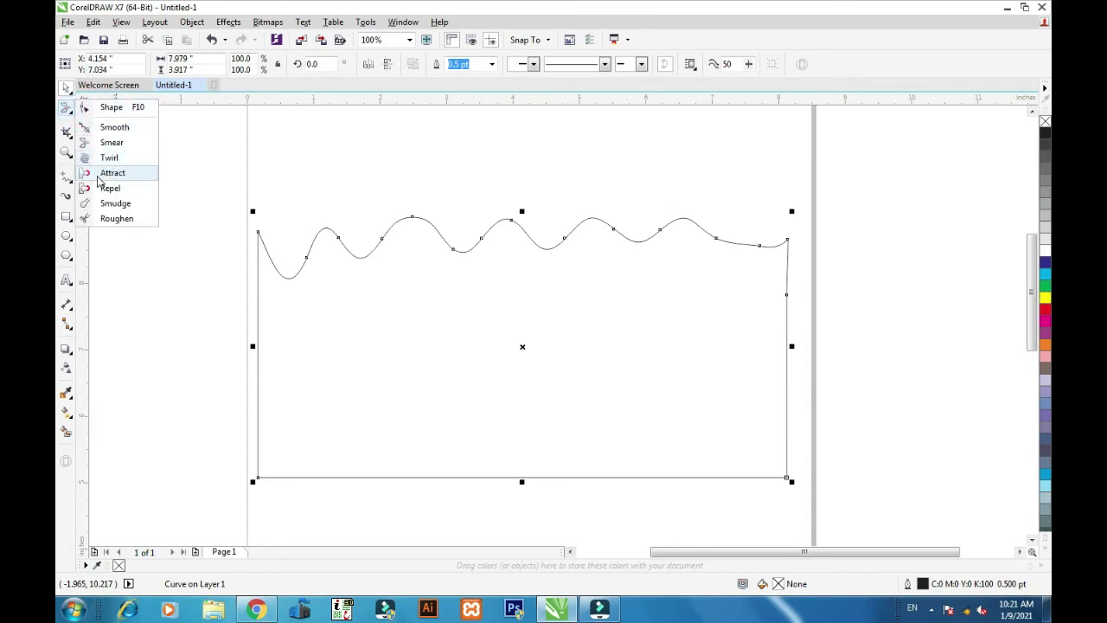
{"action": "left_click", "coordinate": [130, 208]}
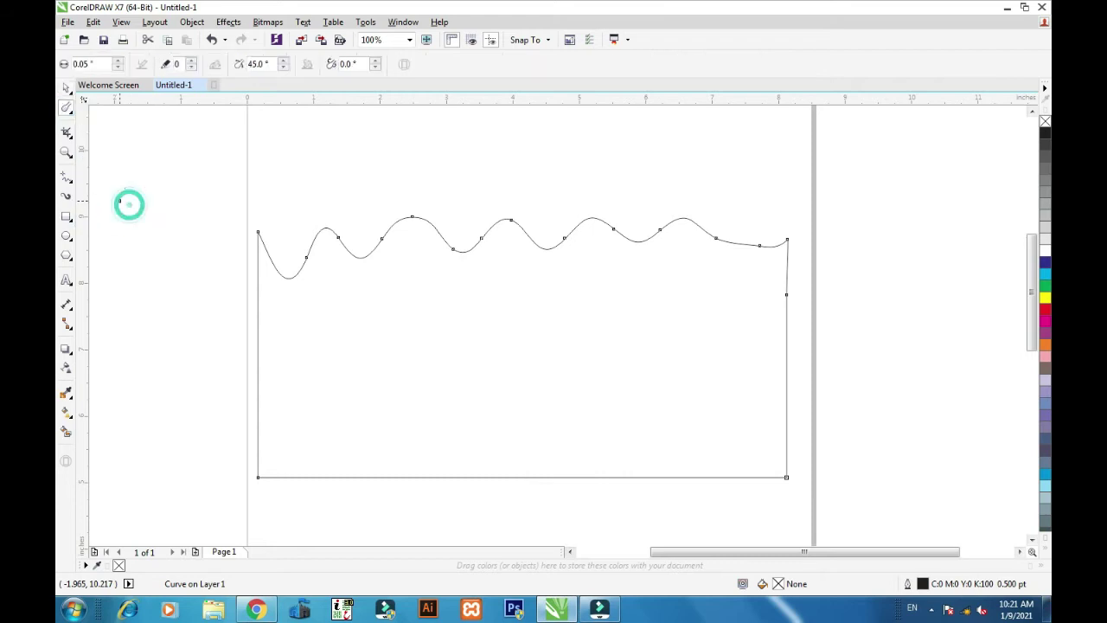
{"action": "left_click", "coordinate": [531, 230]}
{"action": "left_click", "coordinate": [476, 234]}
{"action": "mouse_move", "coordinate": [466, 250]}
{"action": "left_mouse_down"}
{"action": "mouse_move", "coordinate": [462, 267]}
{"action": "mouse_move", "coordinate": [401, 247]}
{"action": "mouse_move", "coordinate": [351, 265]}
{"action": "mouse_move", "coordinate": [309, 264]}
{"action": "mouse_move", "coordinate": [287, 283]}
{"action": "mouse_move", "coordinate": [263, 265]}
{"action": "left_mouse_up"}
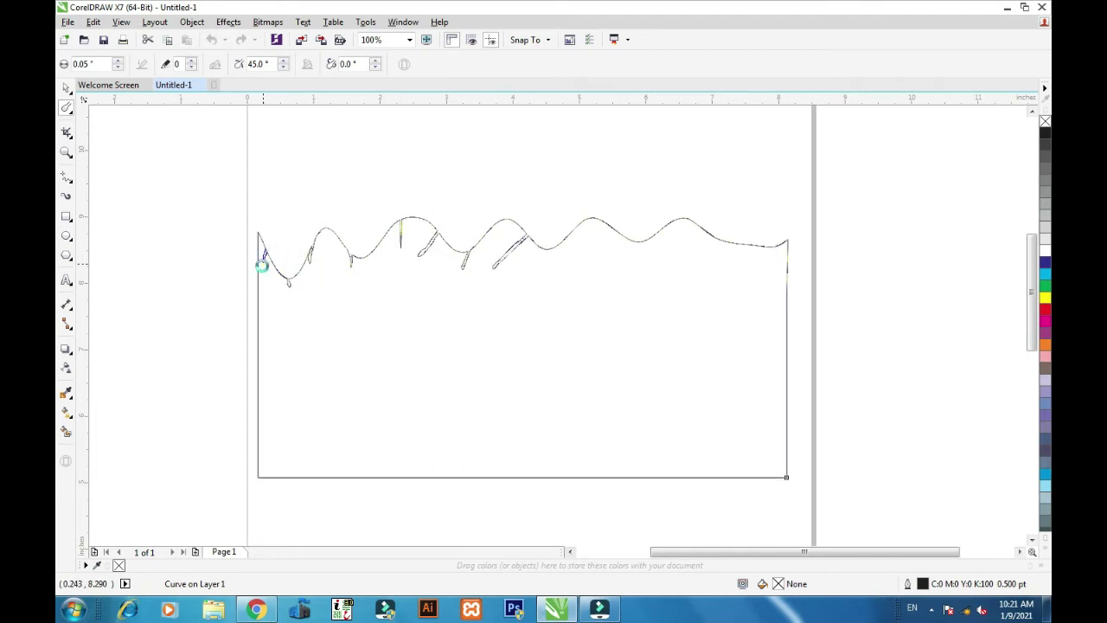
Step: Select the smudged wavy shape and delete it, leaving the page empty
{"action": "left_click", "coordinate": [65, 87]}
{"action": "scroll", "coordinate": [239, 250], "scroll_direction": "down", "scroll_amount": 2}
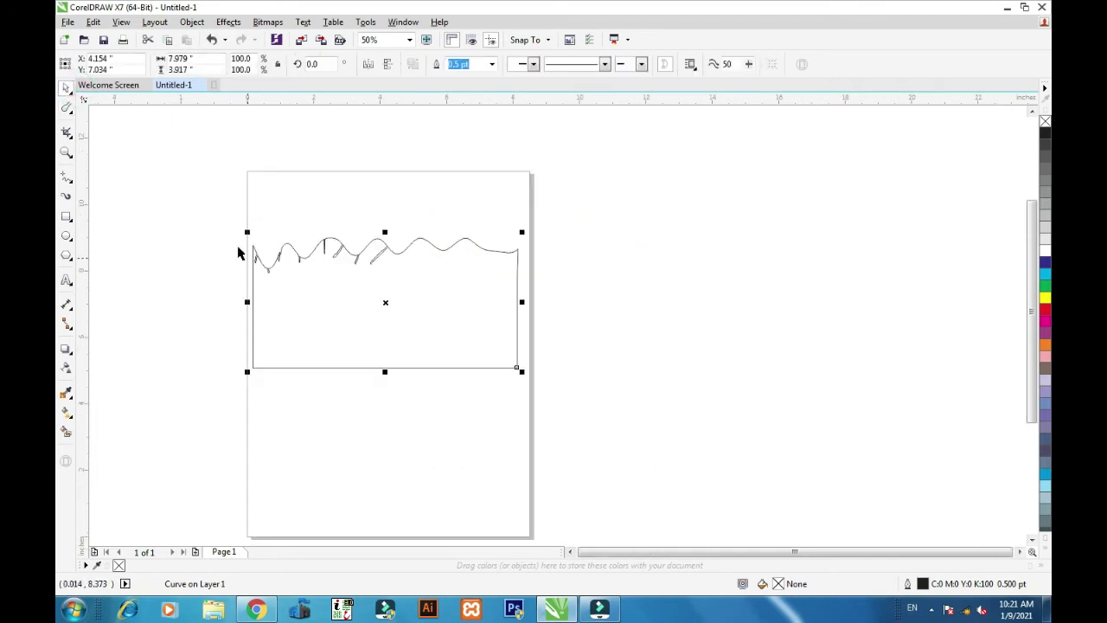
{"action": "key", "text": "Delete"}
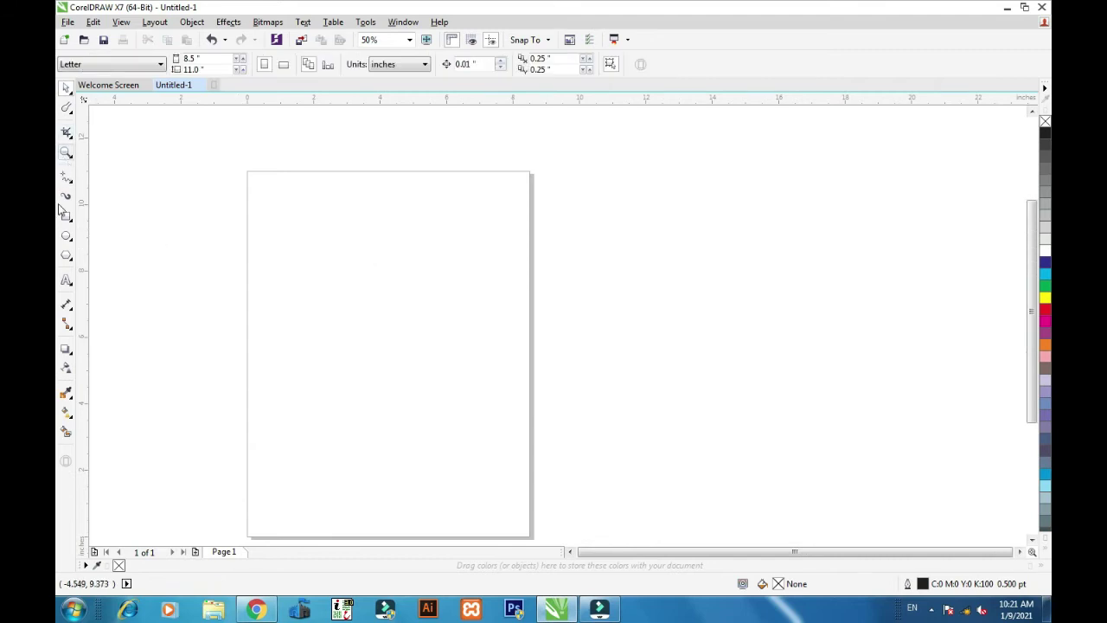
Step: Import the logos banner image from the desktop as a 6.837 × 3.85 inch bitmap
{"action": "left_click", "coordinate": [70, 139]}
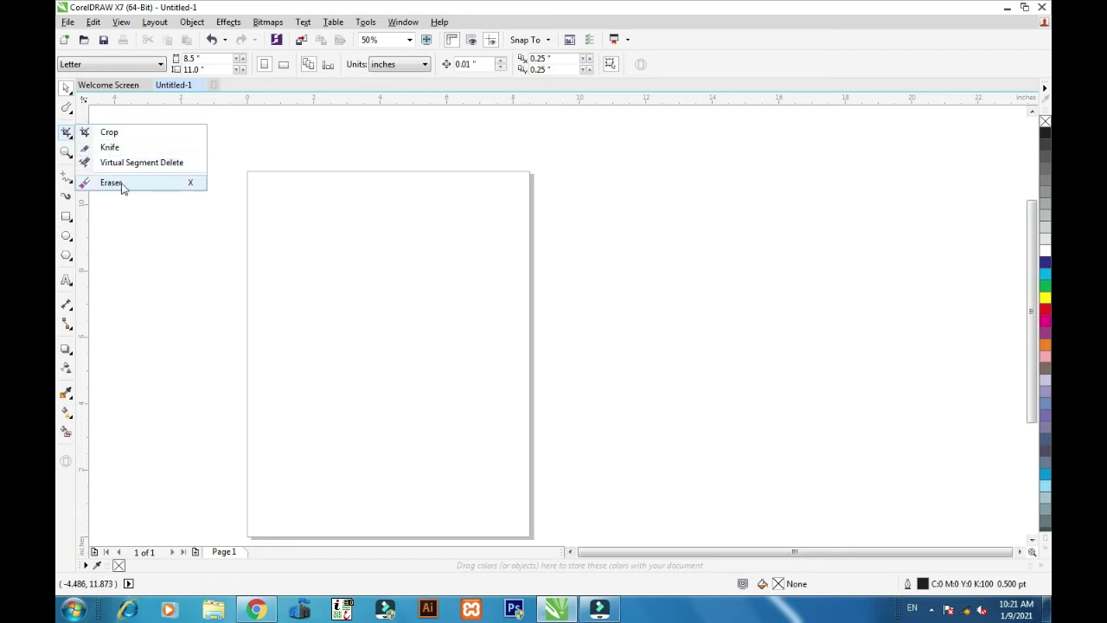
{"action": "left_click", "coordinate": [316, 151]}
{"action": "key", "text": "super+d"}
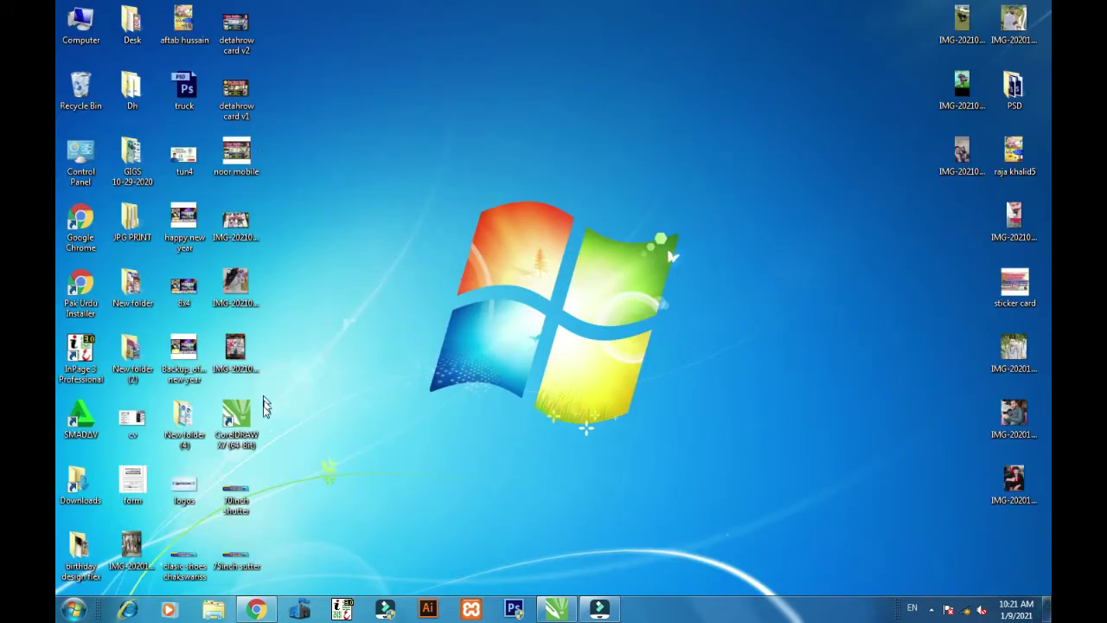
{"action": "mouse_move", "coordinate": [184, 484]}
{"action": "left_mouse_down"}
{"action": "mouse_move", "coordinate": [560, 616]}
{"action": "mouse_move", "coordinate": [436, 346]}
{"action": "left_mouse_up"}
Step: Crop the banner bitmap down to its central 5.521 × 1.375 inch strip
{"action": "scroll", "coordinate": [441, 350], "scroll_direction": "up", "scroll_amount": 2}
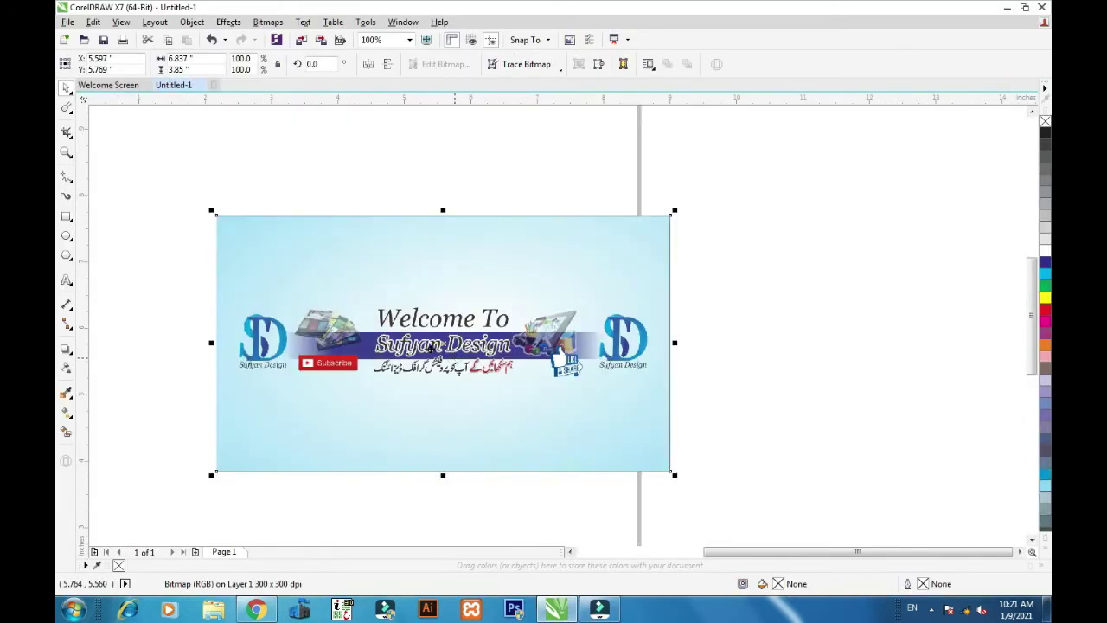
{"action": "scroll", "coordinate": [453, 352], "scroll_direction": "up", "scroll_amount": 1}
{"action": "scroll", "coordinate": [467, 321], "scroll_direction": "up", "scroll_amount": 1}
{"action": "scroll", "coordinate": [485, 288], "scroll_direction": "down", "scroll_amount": 2}
{"action": "scroll", "coordinate": [375, 288], "scroll_direction": "up", "scroll_amount": 2}
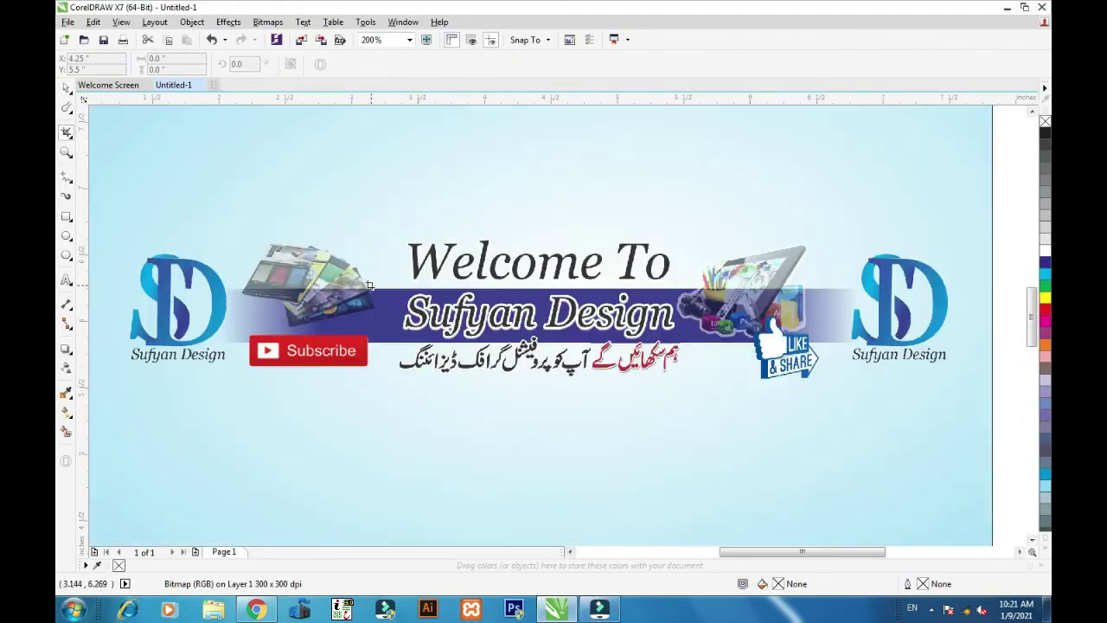
{"action": "scroll", "coordinate": [344, 298], "scroll_direction": "down", "scroll_amount": 1}
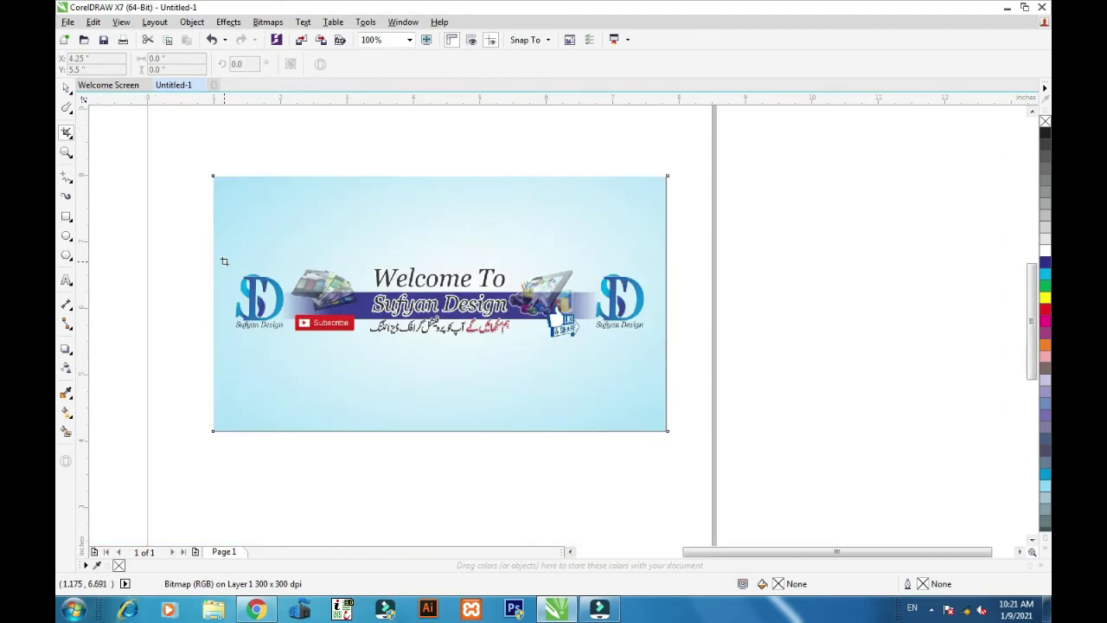
{"action": "mouse_move", "coordinate": [226, 257]}
{"action": "left_mouse_down"}
{"action": "mouse_move", "coordinate": [423, 370]}
{"action": "mouse_move", "coordinate": [588, 382]}
{"action": "mouse_move", "coordinate": [593, 347]}
{"action": "left_mouse_up"}
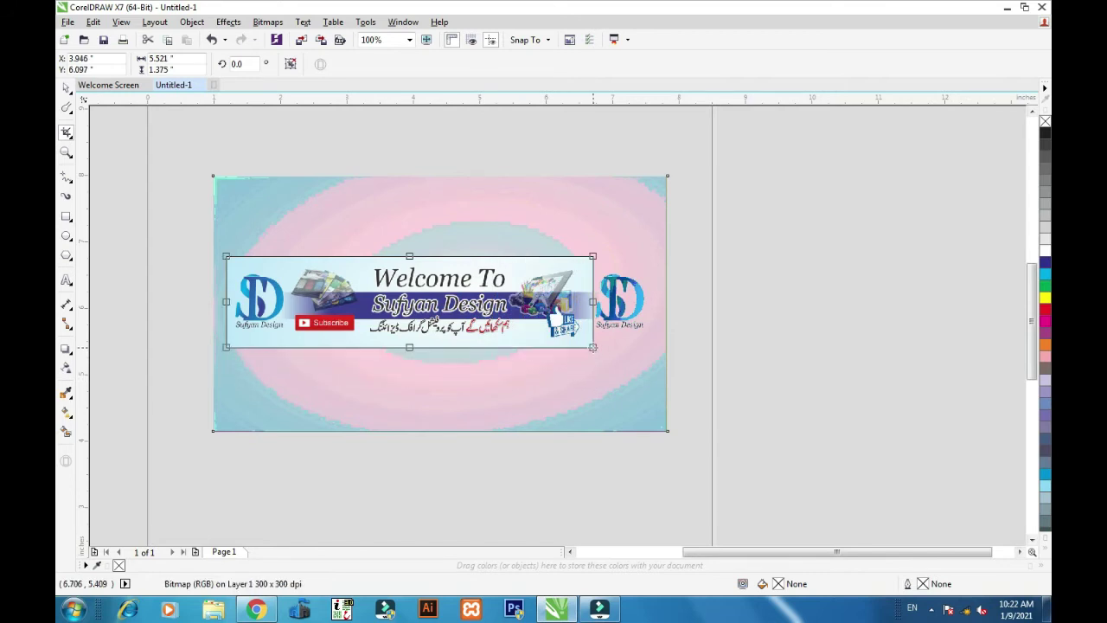
{"action": "key", "text": "Return"}
Step: Move the cropped banner up and to the left on the page
{"action": "left_click", "coordinate": [65, 87]}
{"action": "left_click_drag", "start_coordinate": [156, 180], "coordinate": [648, 389]}
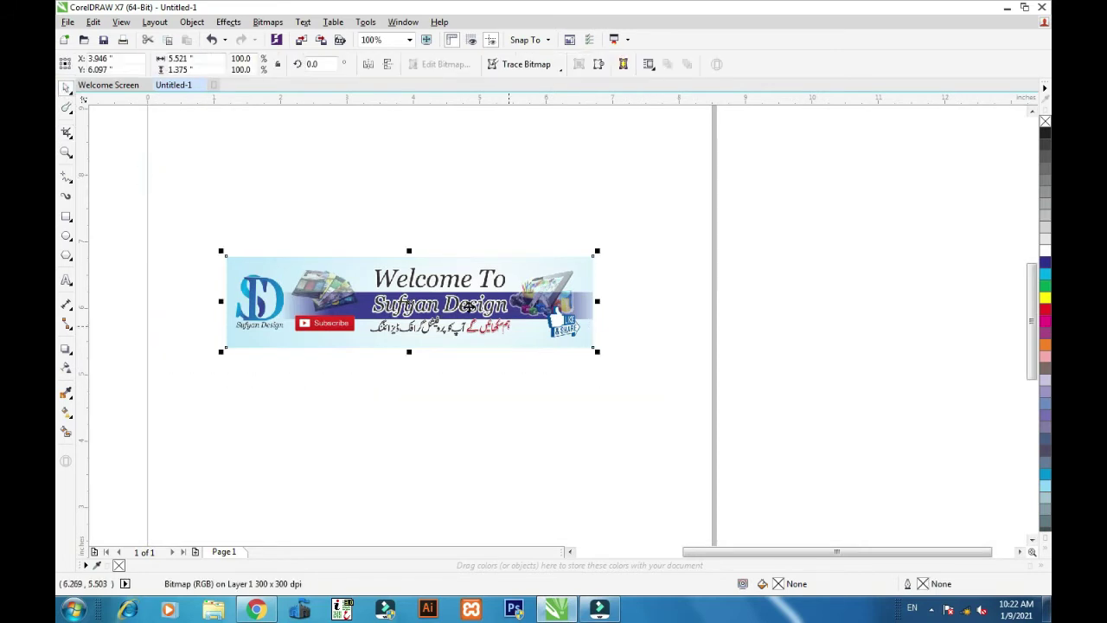
{"action": "scroll", "coordinate": [469, 306], "scroll_direction": "up", "scroll_amount": 2}
{"action": "scroll", "coordinate": [378, 308], "scroll_direction": "down", "scroll_amount": 3}
{"action": "scroll", "coordinate": [372, 284], "scroll_direction": "up", "scroll_amount": 2}
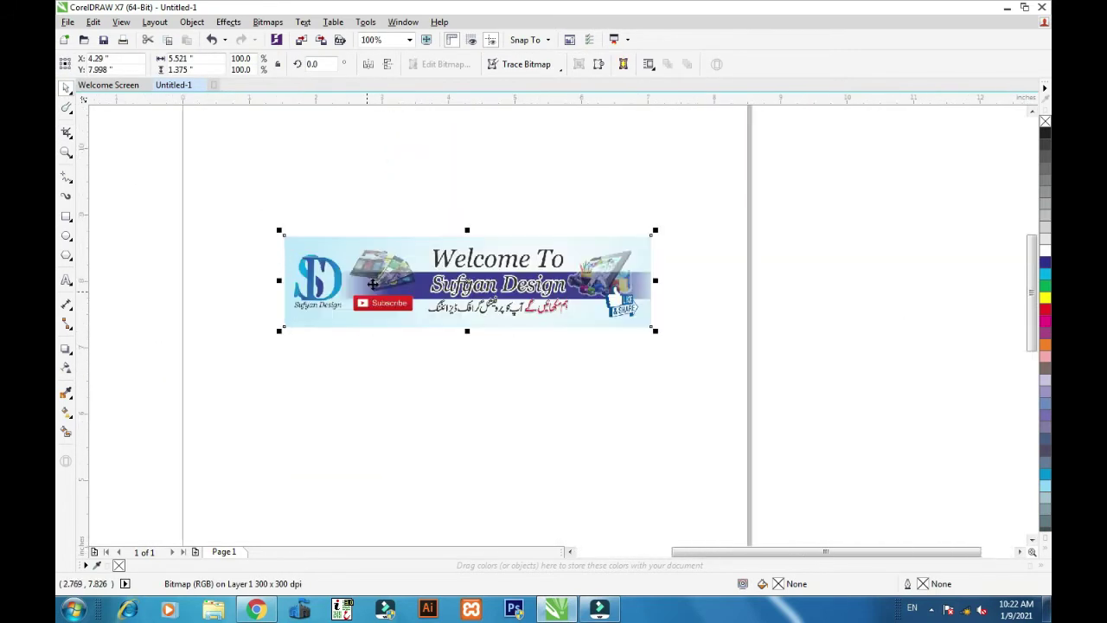
{"action": "left_click_drag", "start_coordinate": [372, 284], "coordinate": [340, 220]}
{"action": "left_click", "coordinate": [69, 136]}
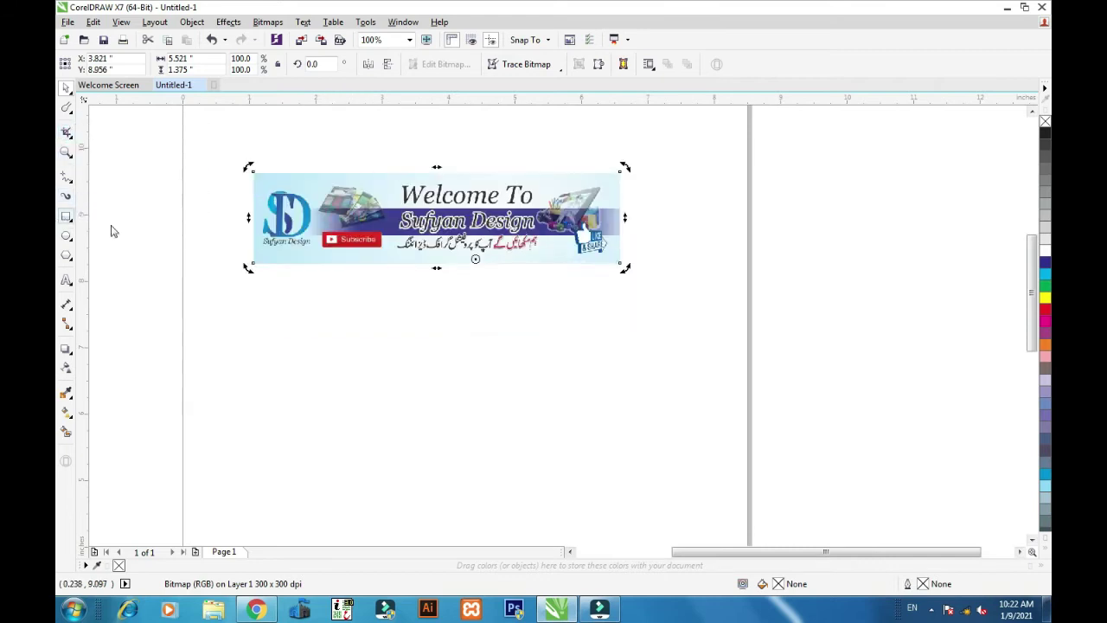
Step: Draw a 5.792-inch-wide rectangle below the banner and pick it for node editing
{"action": "left_click", "coordinate": [66, 216]}
{"action": "left_click_drag", "start_coordinate": [235, 288], "coordinate": [620, 463]}
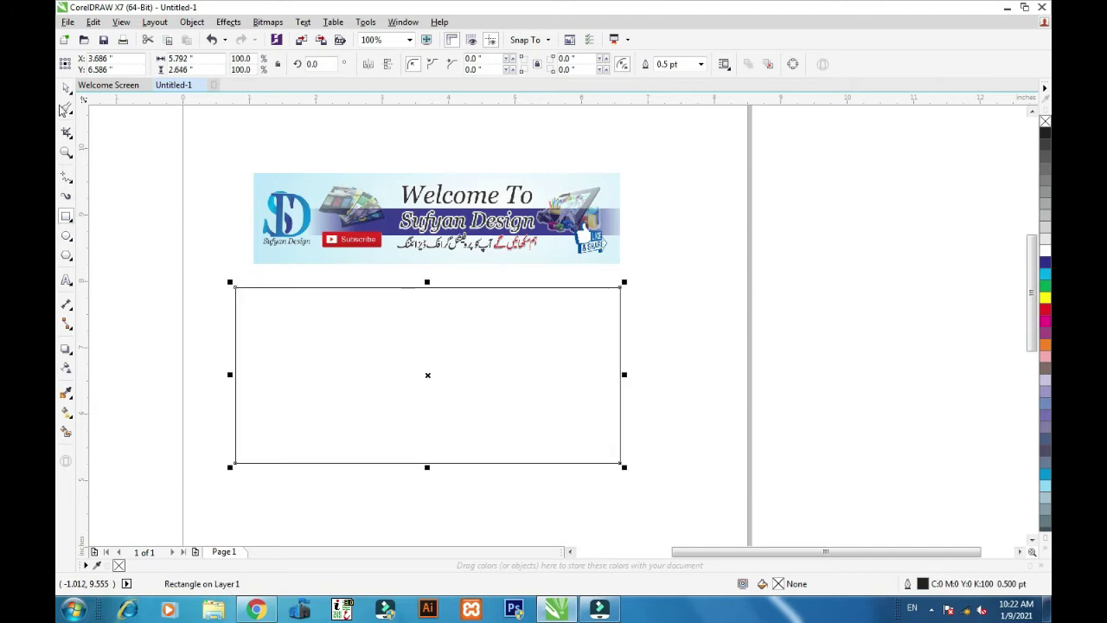
{"action": "double_click", "coordinate": [68, 90]}
{"action": "left_click", "coordinate": [68, 109]}
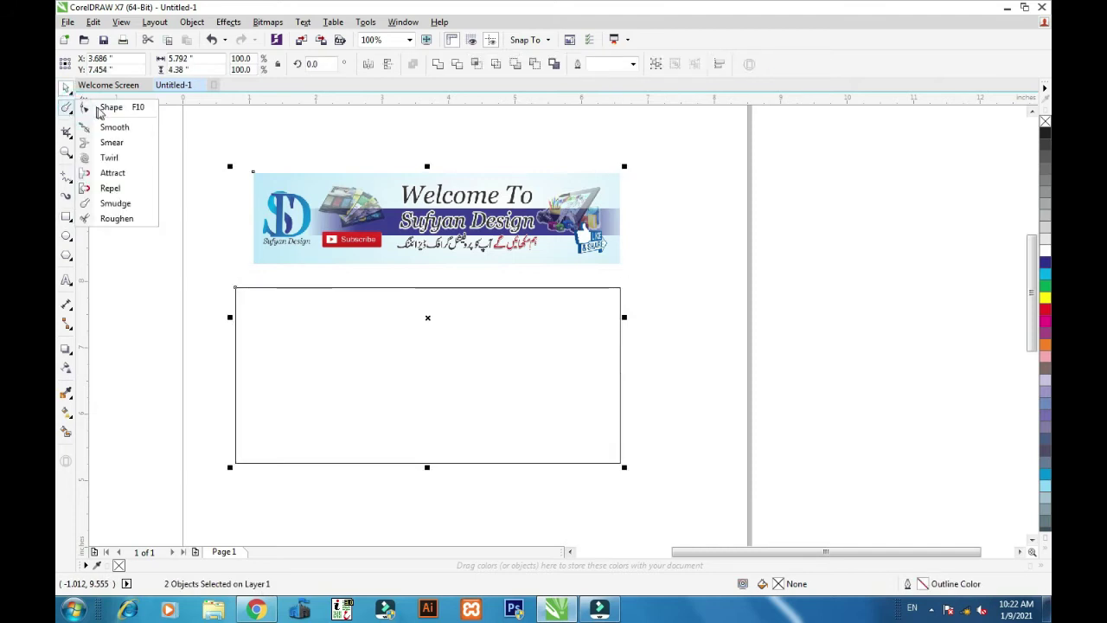
{"action": "left_click", "coordinate": [104, 104]}
{"action": "left_click", "coordinate": [239, 294]}
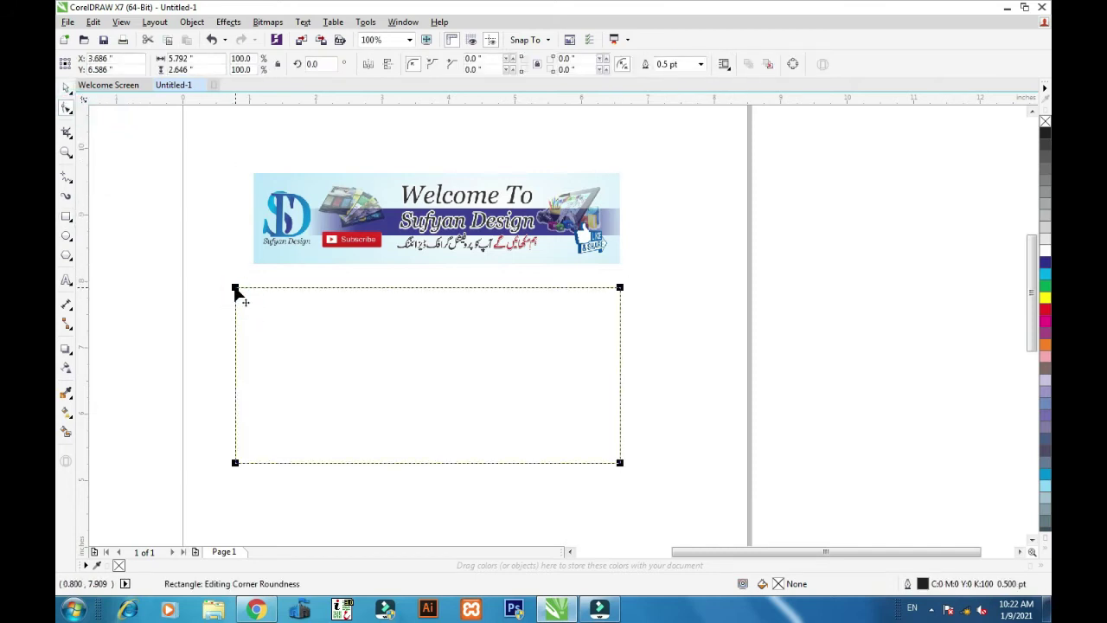
Step: Convert the rectangle to curves and delete its top-left node, leaving a right triangle
{"action": "key", "text": "ctrl+q"}
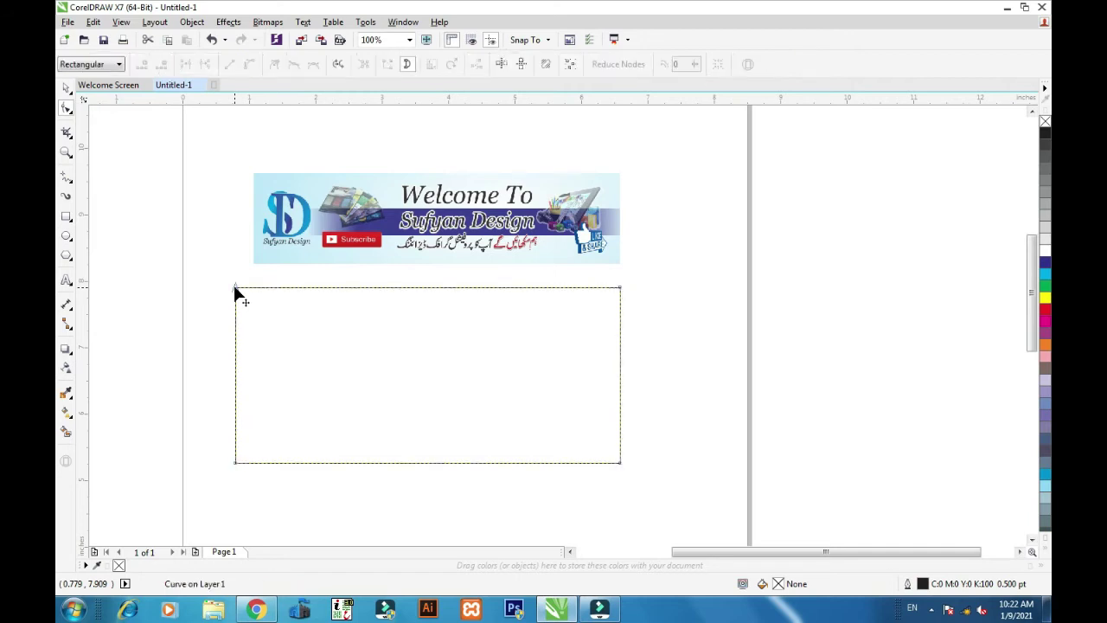
{"action": "double_click", "coordinate": [235, 287]}
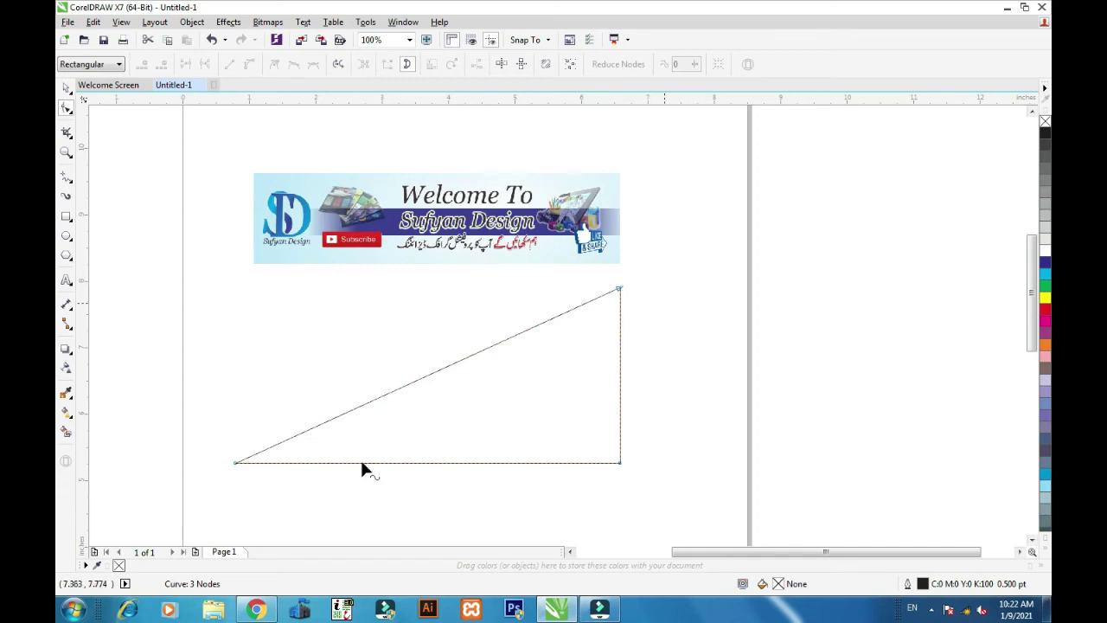
{"action": "double_click", "coordinate": [66, 87]}
{"action": "scroll", "coordinate": [426, 337], "scroll_direction": "down", "scroll_amount": 2}
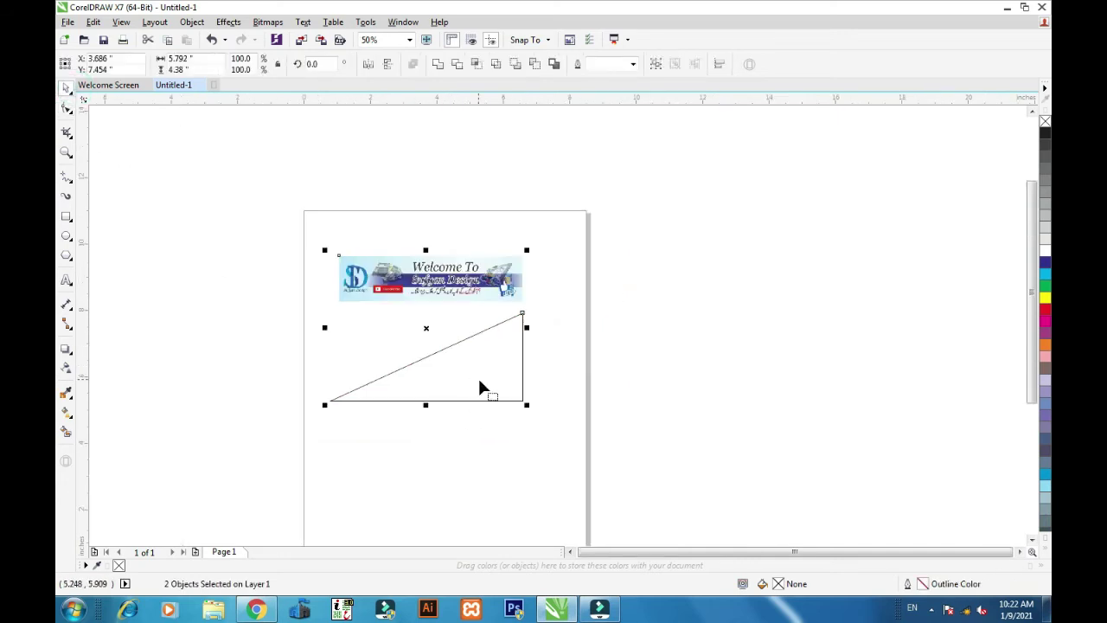
{"action": "left_click", "coordinate": [499, 376]}
Step: Place a vertically and horizontally mirrored copy of the triangle beside the page, fitted against the original
{"action": "left_click", "coordinate": [499, 380]}
{"action": "left_click", "coordinate": [66, 87]}
{"action": "mouse_move", "coordinate": [461, 362]}
{"action": "left_mouse_down"}
{"action": "mouse_move", "coordinate": [807, 372]}
{"action": "mouse_move", "coordinate": [777, 308]}
{"action": "left_mouse_up"}
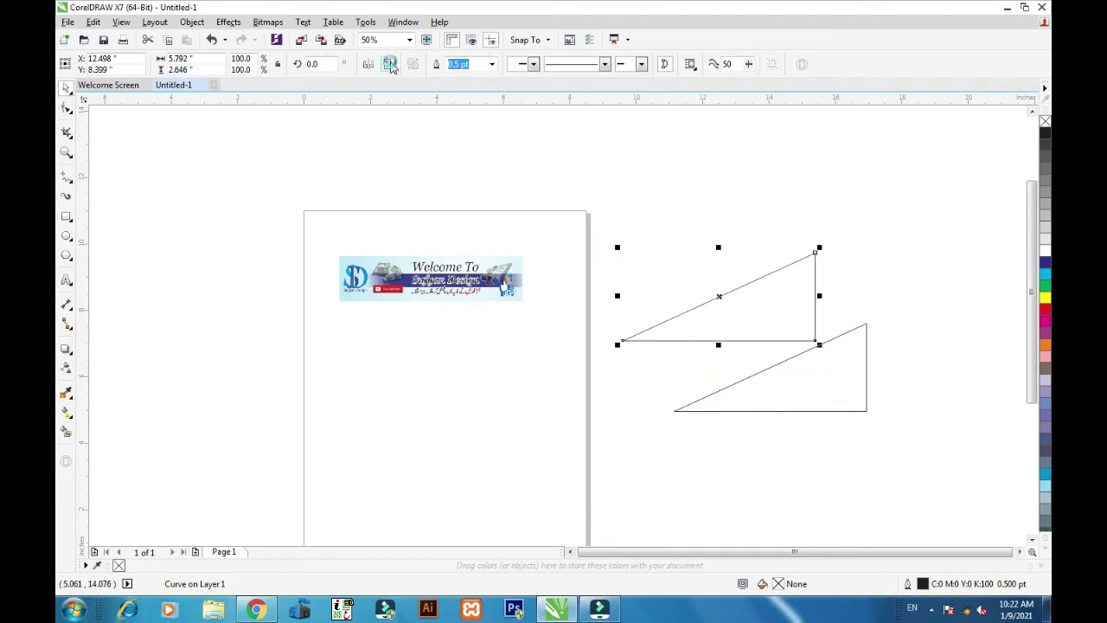
{"action": "left_click", "coordinate": [387, 66]}
{"action": "left_click", "coordinate": [367, 64]}
{"action": "left_click_drag", "start_coordinate": [684, 271], "coordinate": [727, 316]}
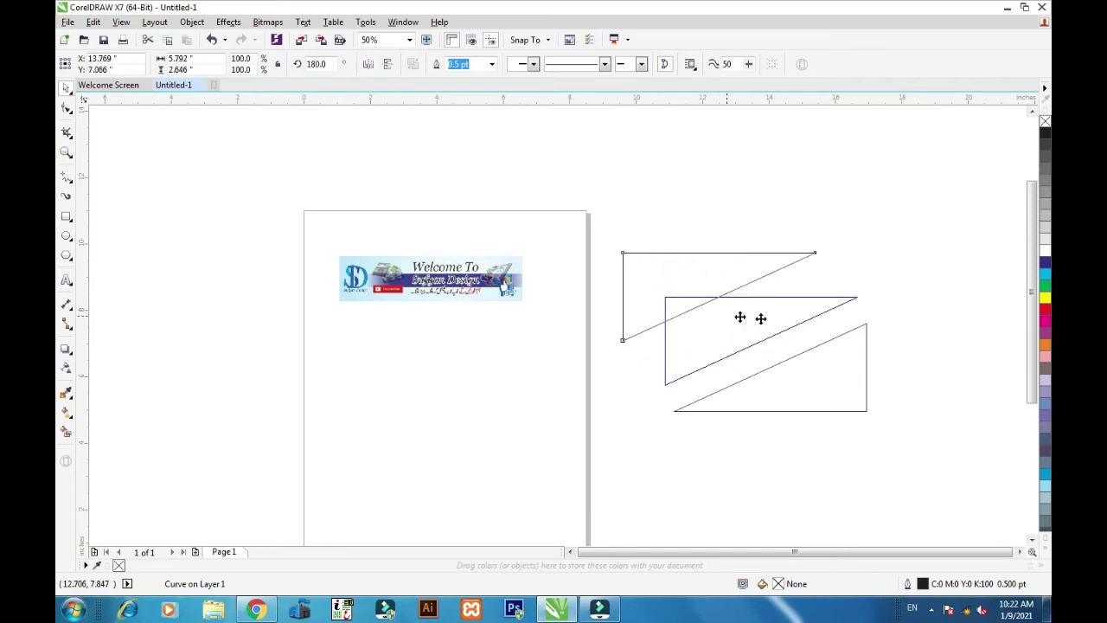
Step: Fill the upper triangle dark blue and the lower triangle green
{"action": "left_click", "coordinate": [1045, 263]}
{"action": "left_click", "coordinate": [836, 389]}
{"action": "left_click", "coordinate": [836, 378]}
{"action": "left_click", "coordinate": [1045, 286]}
{"action": "left_click", "coordinate": [917, 300]}
Step: Draw a new rectangle below the banner on the page
{"action": "left_click", "coordinate": [66, 216]}
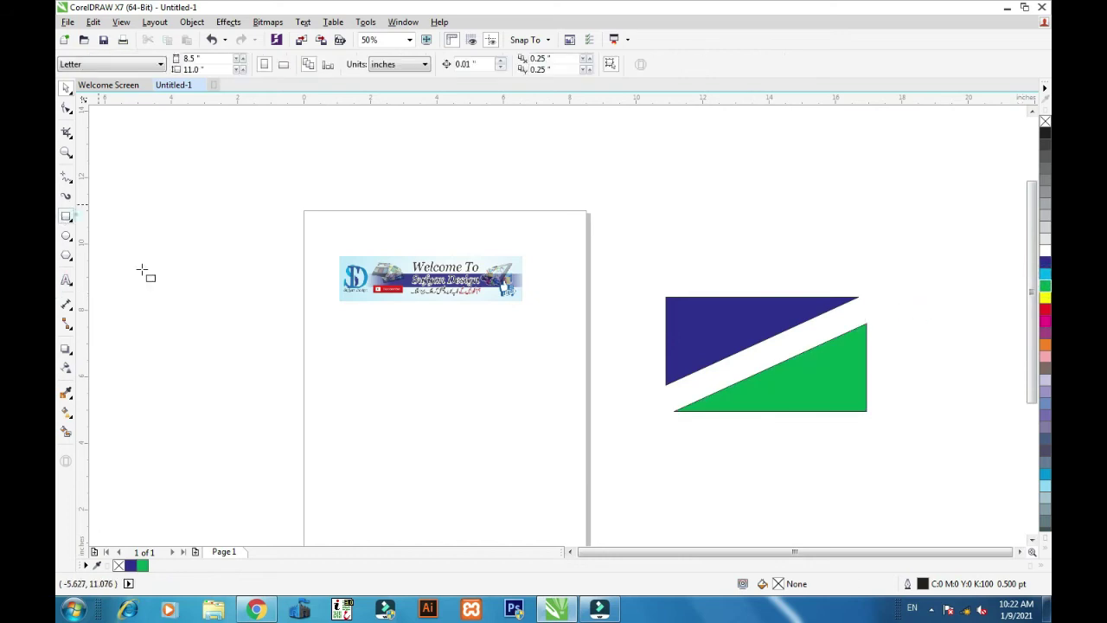
{"action": "mouse_move", "coordinate": [289, 335]}
{"action": "left_mouse_down"}
{"action": "mouse_move", "coordinate": [540, 441]}
{"action": "mouse_move", "coordinate": [575, 470]}
{"action": "left_mouse_up"}
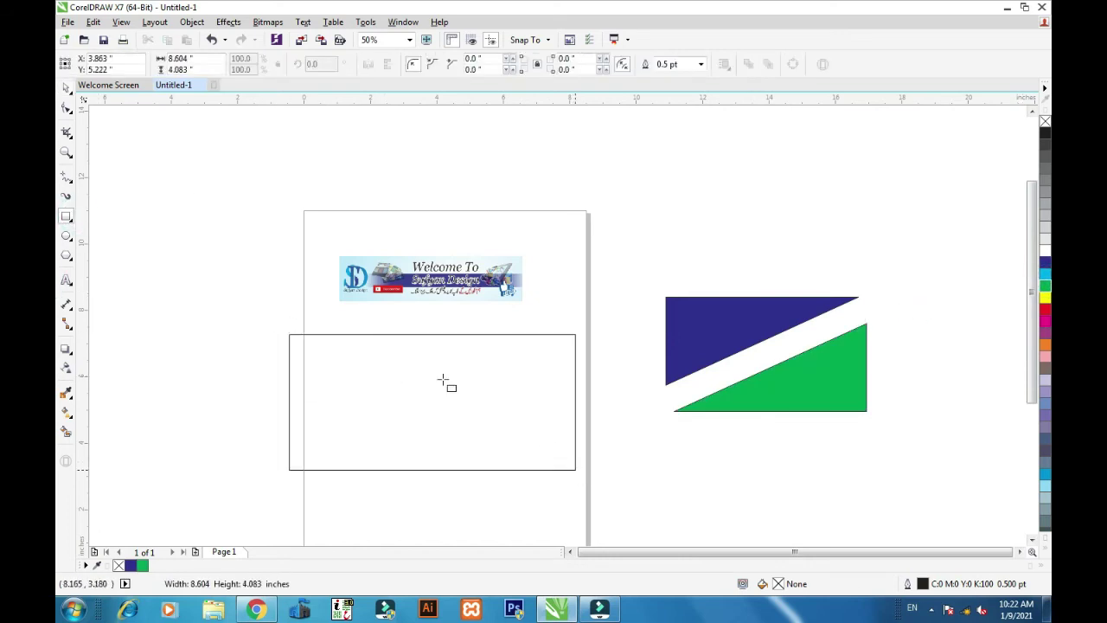
{"action": "double_click", "coordinate": [66, 87]}
{"action": "left_click", "coordinate": [67, 134]}
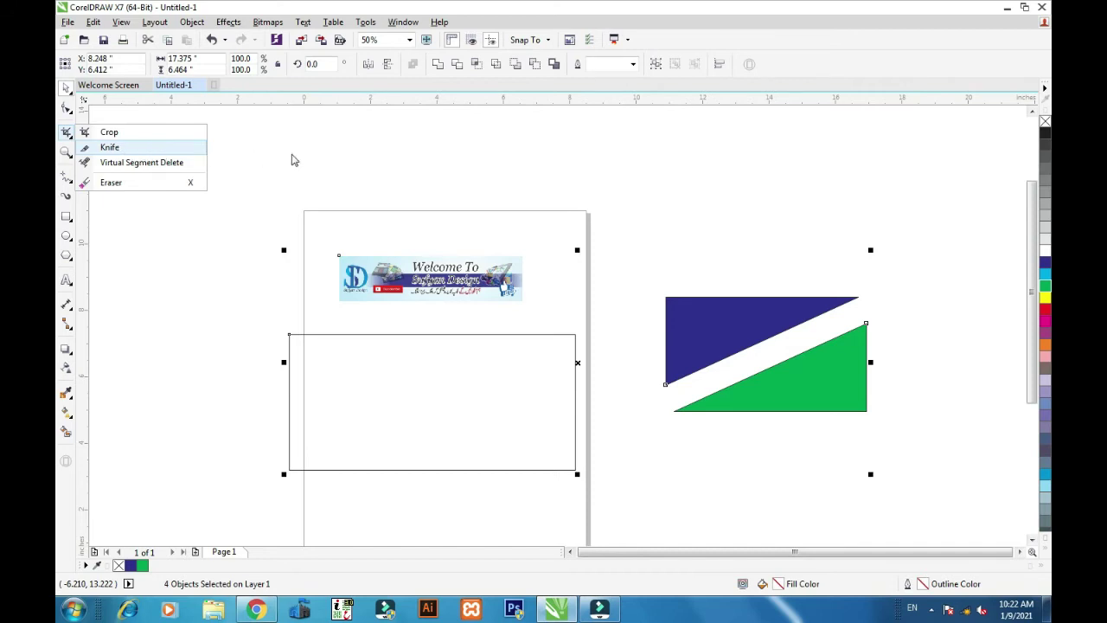
Step: Knife-cut the rectangle from its top-left corner to its bottom-right corner
{"action": "left_click", "coordinate": [67, 134]}
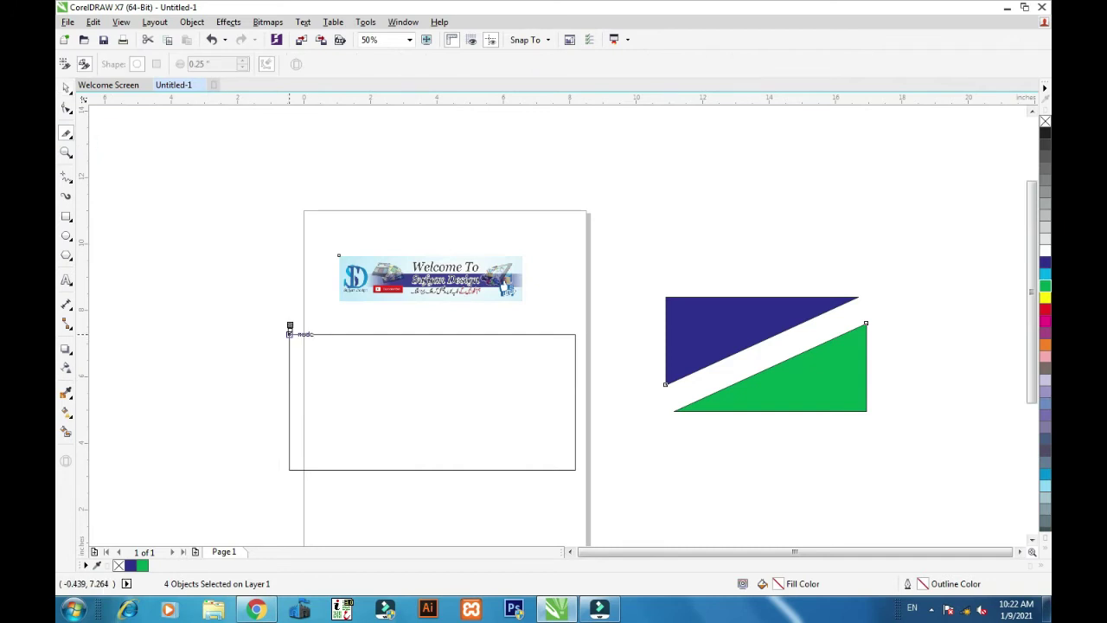
{"action": "left_click", "coordinate": [289, 334]}
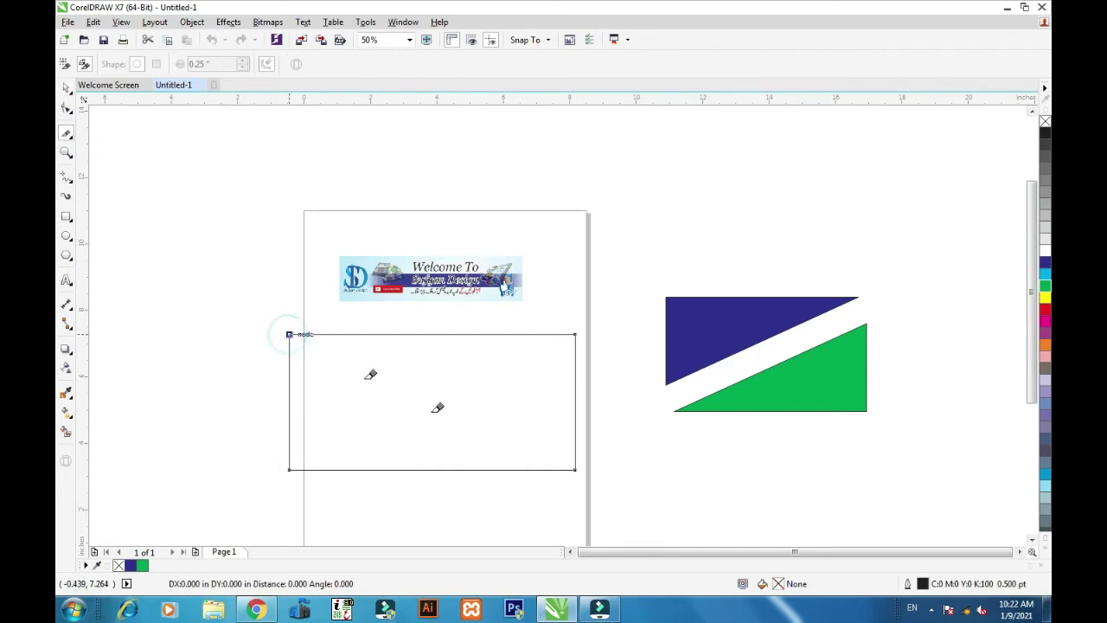
{"action": "left_click", "coordinate": [575, 468]}
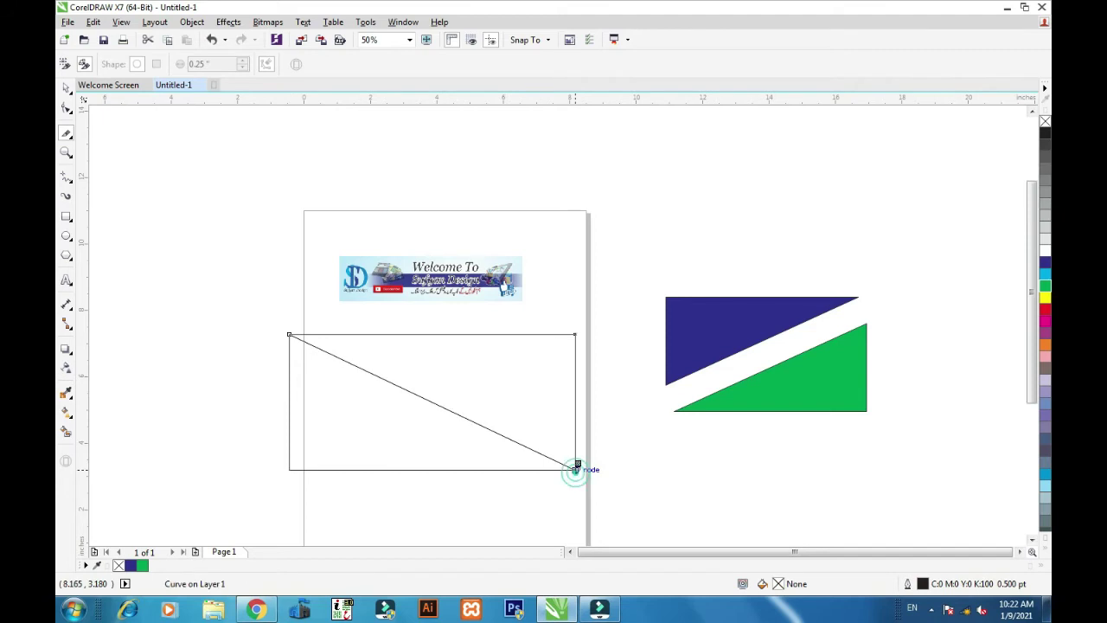
{"action": "left_click", "coordinate": [64, 87]}
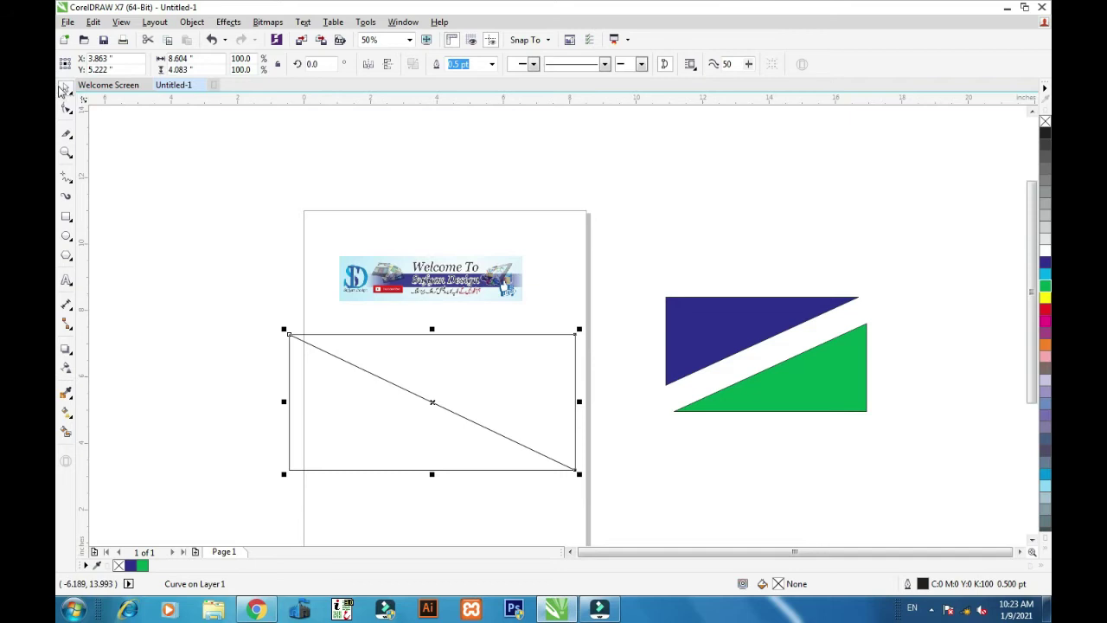
{"action": "left_click", "coordinate": [531, 272]}
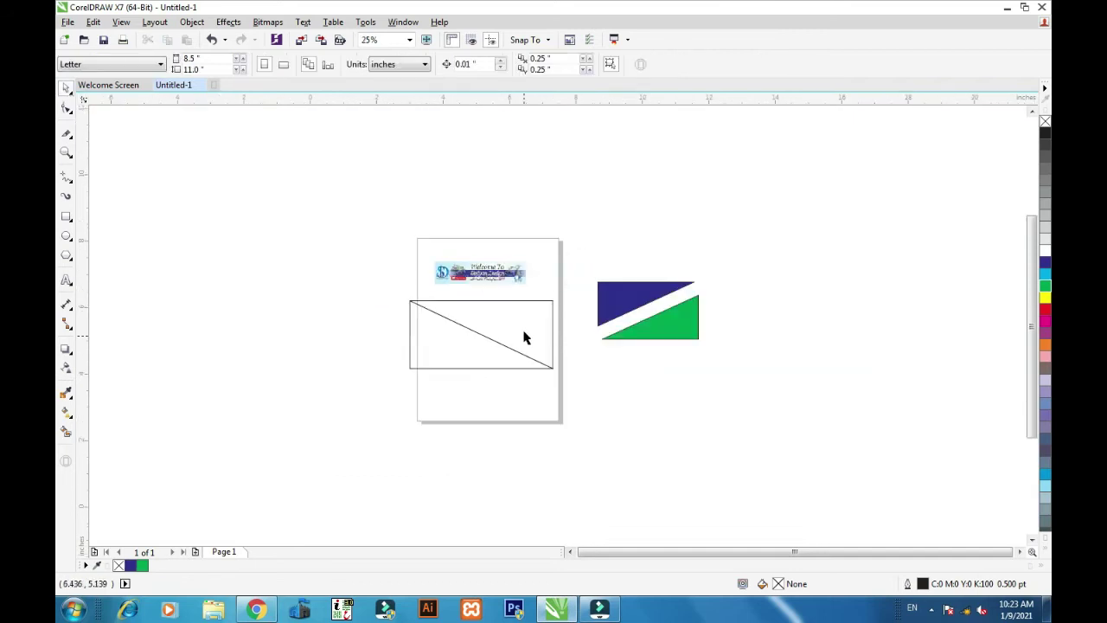
Step: Move the two cut triangles down and to the left
{"action": "left_click", "coordinate": [524, 321]}
{"action": "mouse_move", "coordinate": [523, 321]}
{"action": "left_mouse_down"}
{"action": "mouse_move", "coordinate": [407, 349]}
{"action": "mouse_move", "coordinate": [321, 429]}
{"action": "left_mouse_up"}
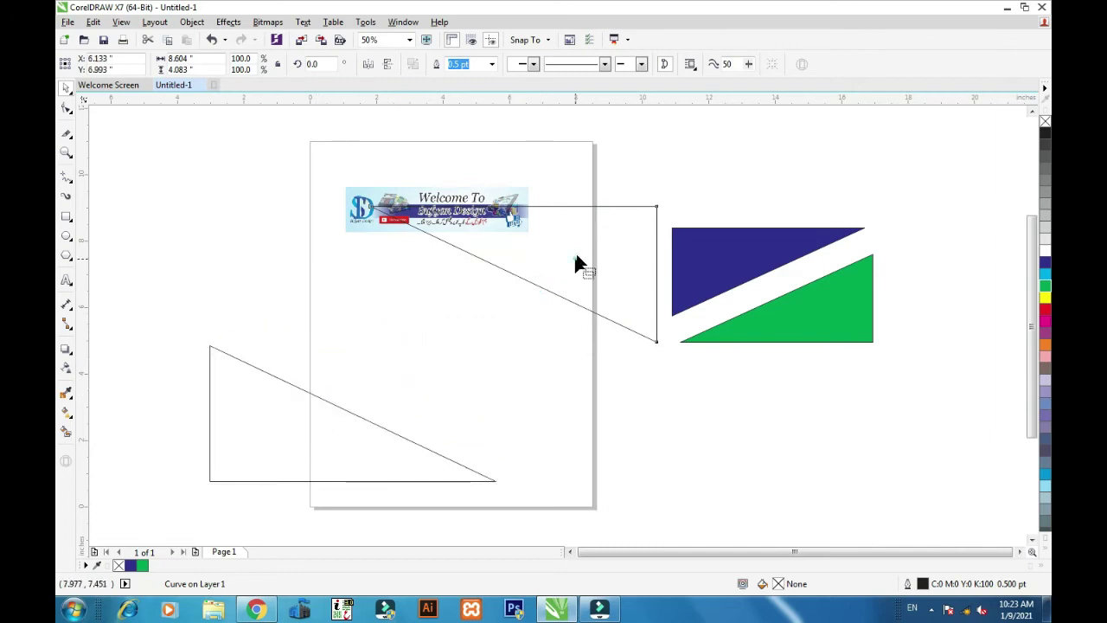
{"action": "left_click", "coordinate": [578, 251]}
{"action": "key", "text": "F10"}
{"action": "left_click", "coordinate": [65, 87]}
{"action": "mouse_move", "coordinate": [613, 276]}
{"action": "left_mouse_down"}
{"action": "mouse_move", "coordinate": [445, 348]}
{"action": "mouse_move", "coordinate": [427, 370]}
{"action": "left_mouse_up"}
{"action": "key", "text": "F10"}
{"action": "left_click", "coordinate": [445, 349]}
{"action": "left_click", "coordinate": [67, 88]}
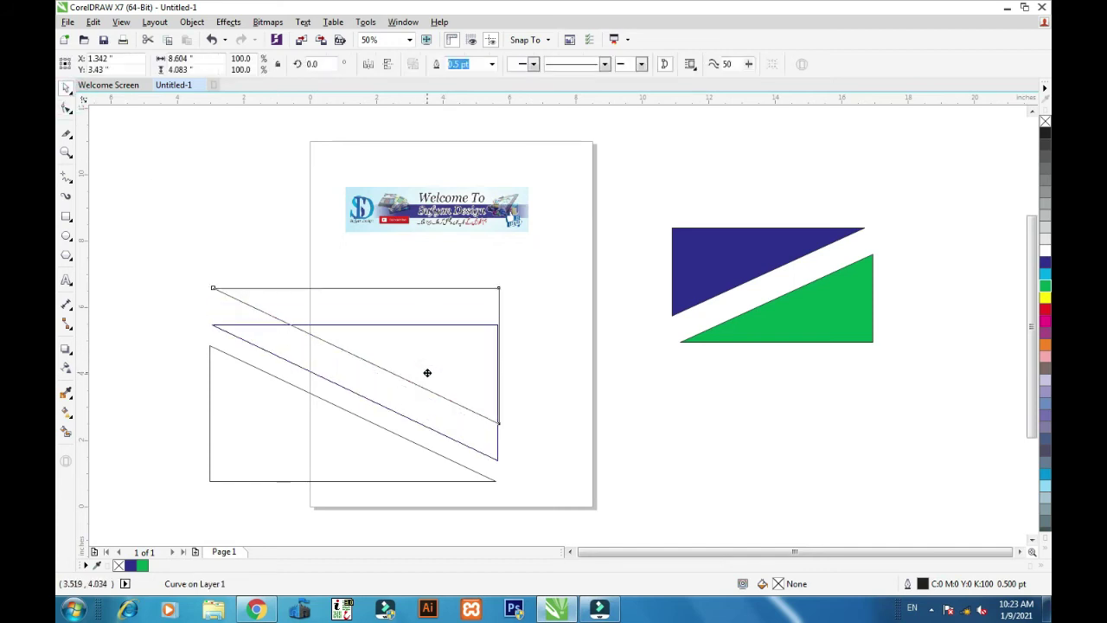
{"action": "left_click", "coordinate": [588, 337]}
{"action": "scroll", "coordinate": [539, 324], "scroll_direction": "down", "scroll_amount": 2}
Step: Select the cut triangles and fill one of them blue
{"action": "left_click_drag", "start_coordinate": [539, 314], "coordinate": [332, 440]}
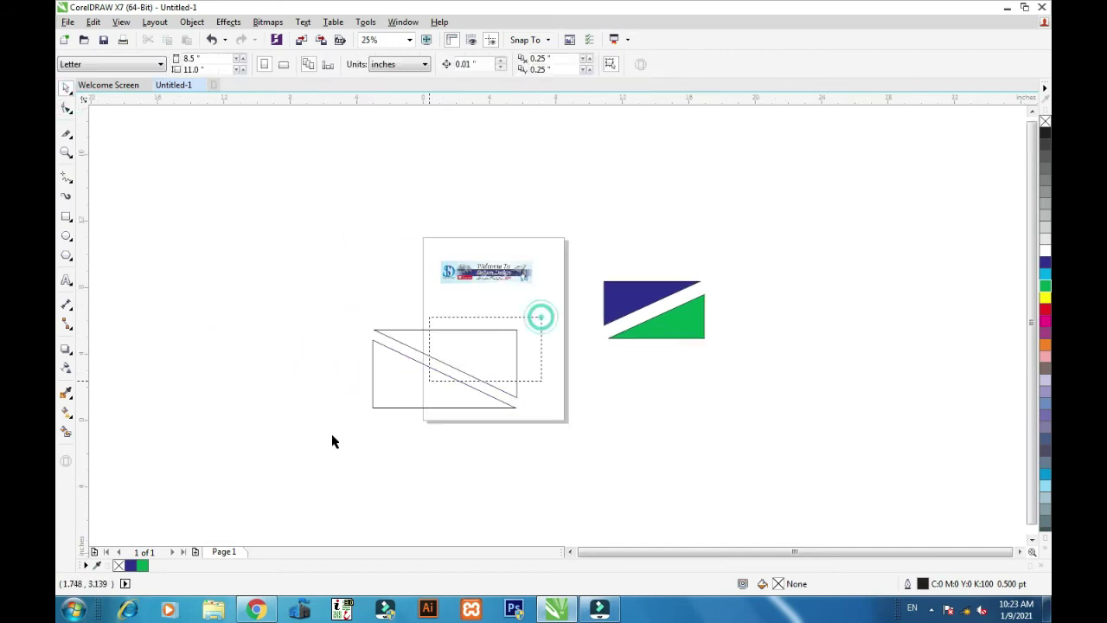
{"action": "left_click", "coordinate": [497, 336]}
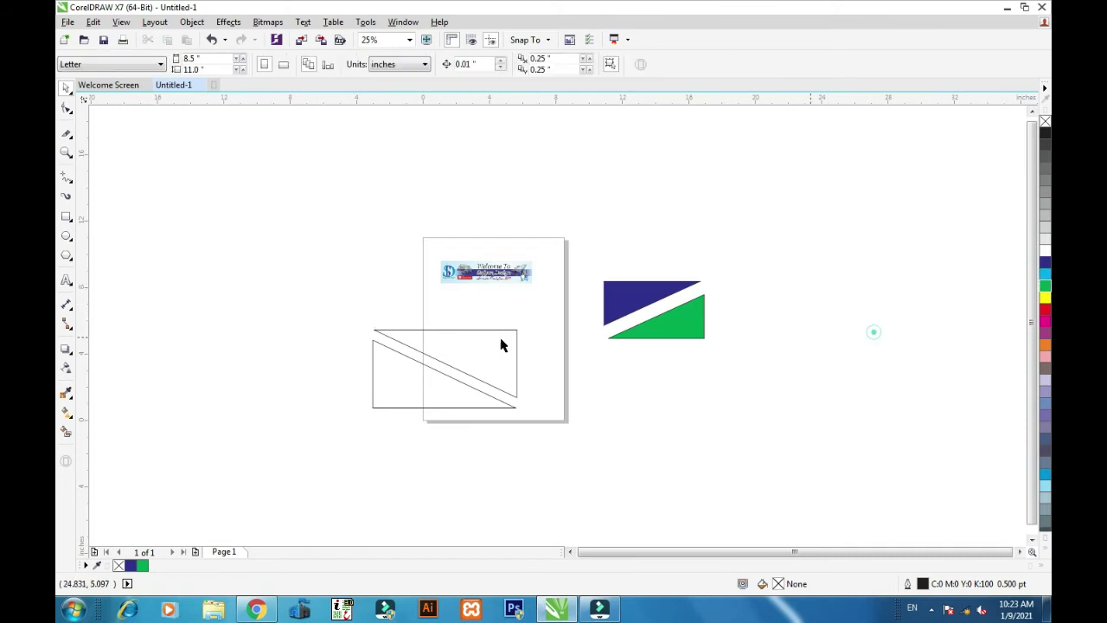
{"action": "double_click", "coordinate": [464, 363]}
{"action": "left_click", "coordinate": [67, 89]}
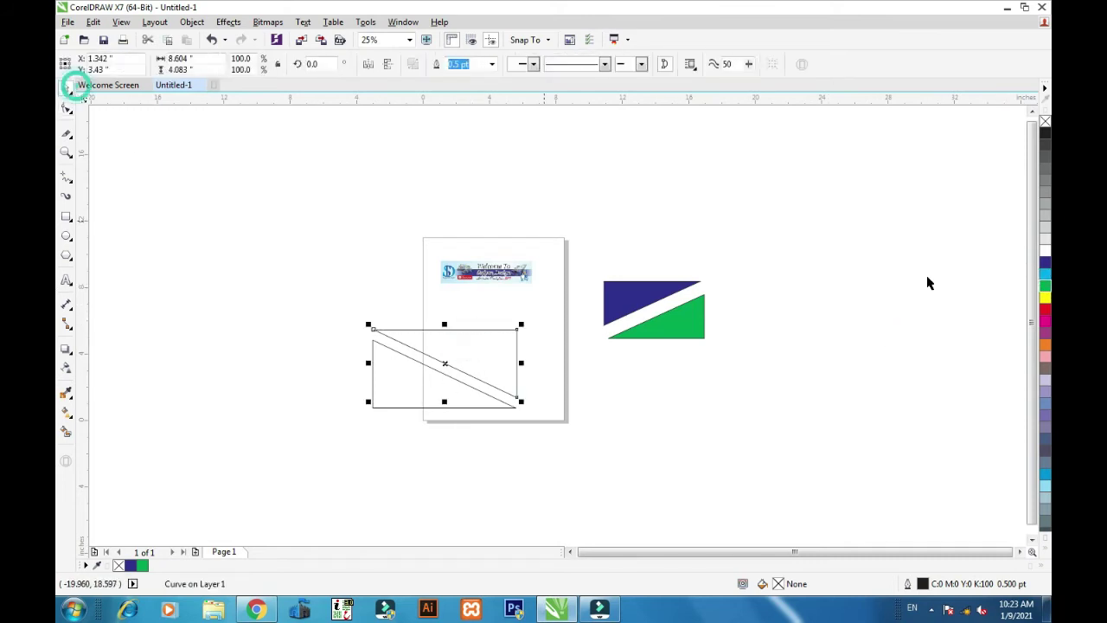
{"action": "left_click", "coordinate": [1045, 262]}
{"action": "double_click", "coordinate": [415, 387]}
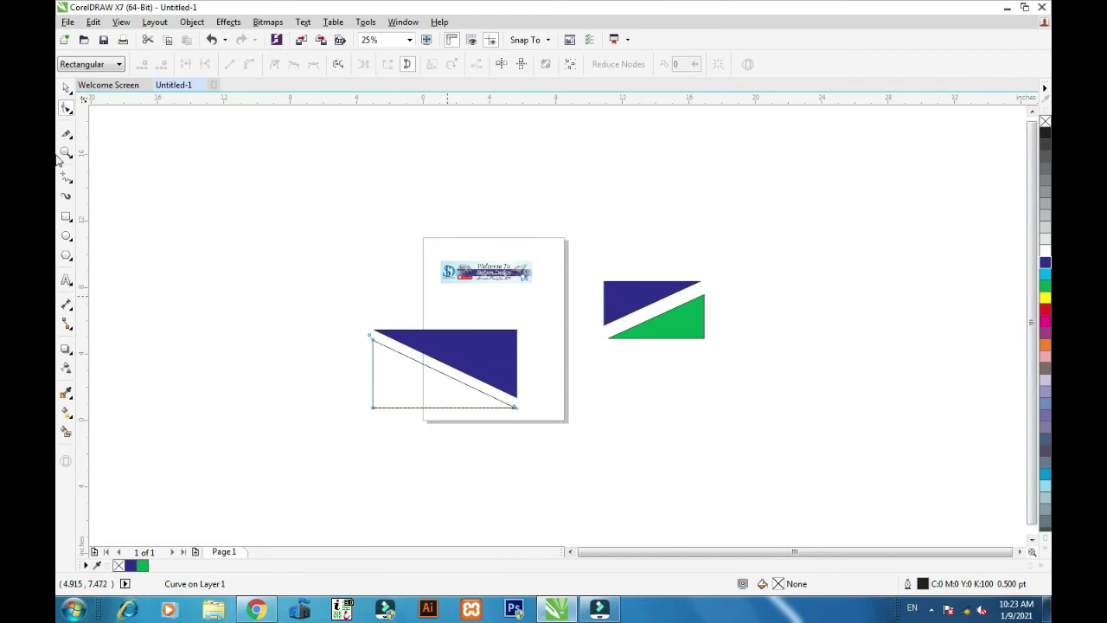
Step: Delete the cut triangles and the blue and green shapes, leaving only the banner
{"action": "double_click", "coordinate": [66, 87]}
{"action": "left_click_drag", "start_coordinate": [259, 280], "coordinate": [553, 485]}
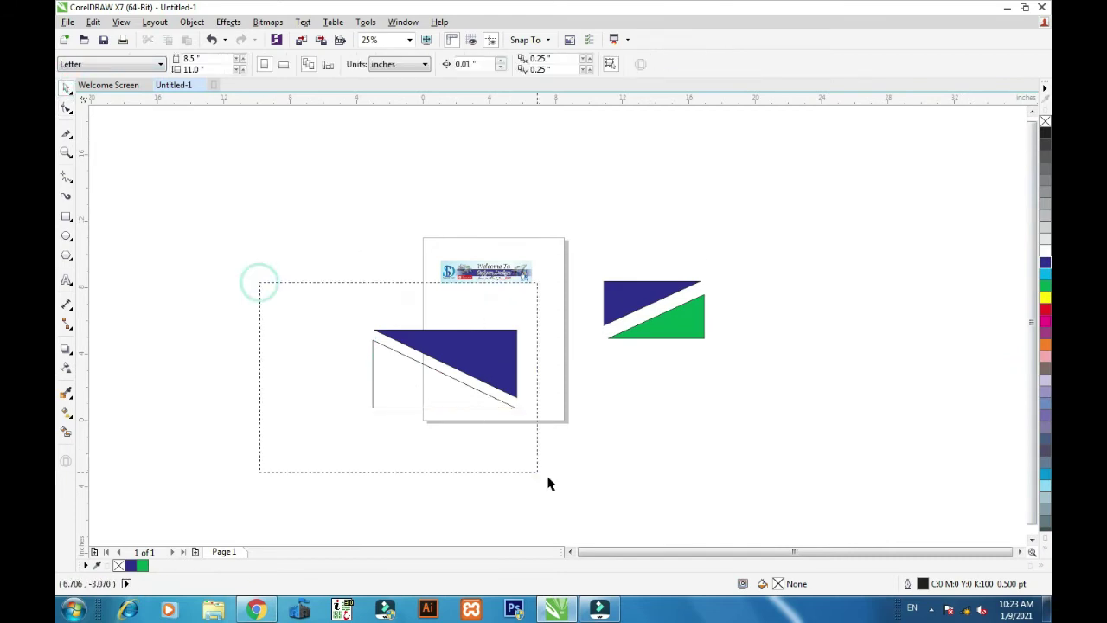
{"action": "key", "text": "Delete"}
{"action": "left_click_drag", "start_coordinate": [766, 250], "coordinate": [597, 394]}
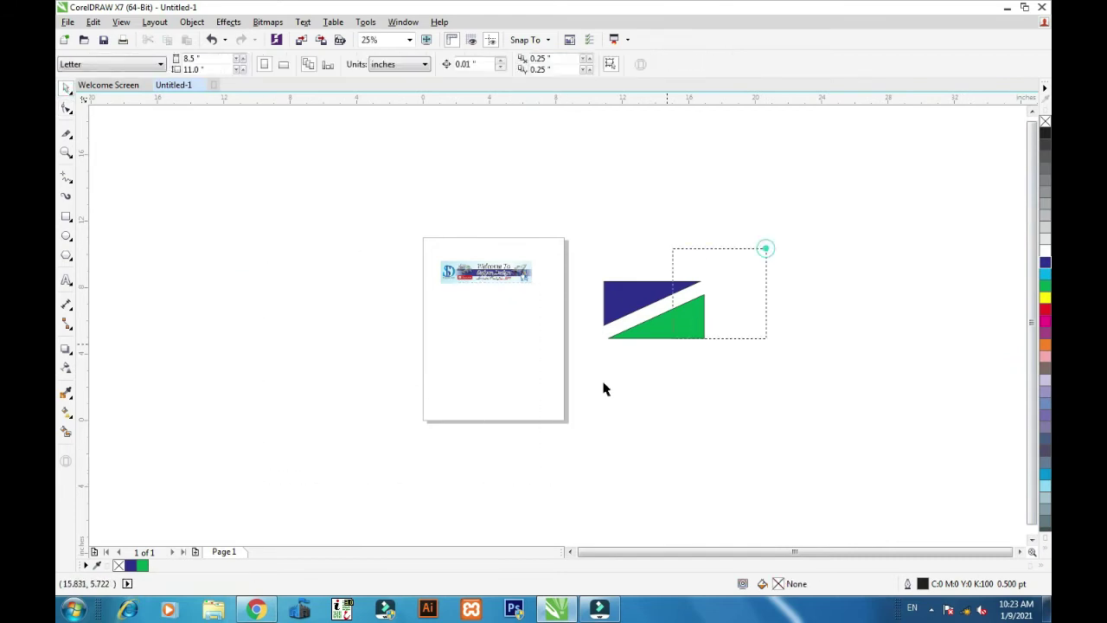
{"action": "key", "text": "Delete"}
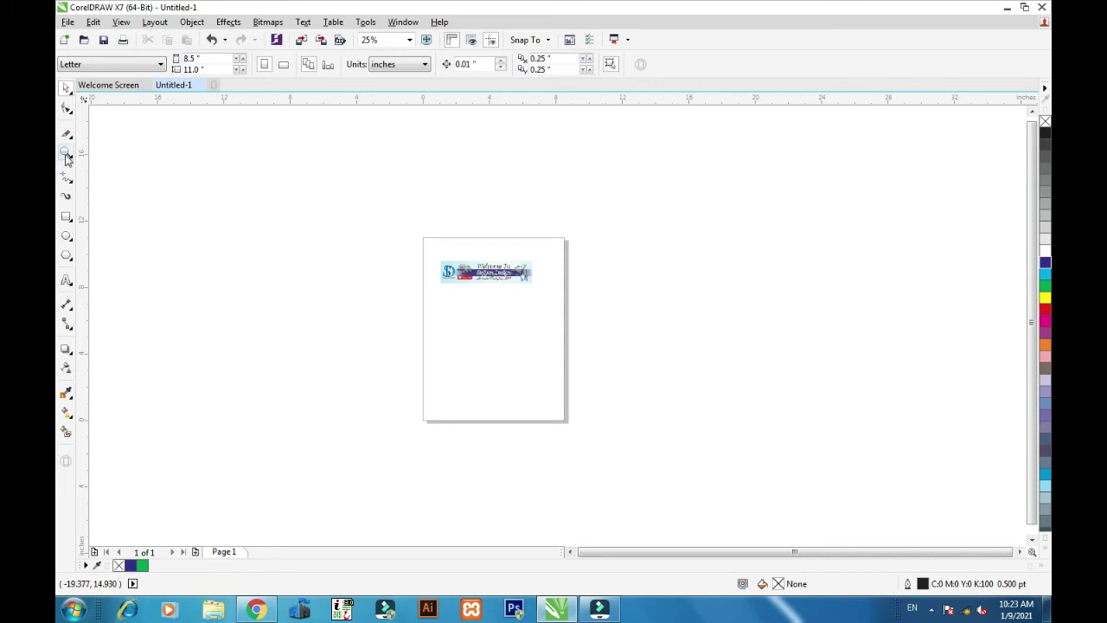
{"action": "double_click", "coordinate": [65, 152]}
{"action": "double_click", "coordinate": [66, 133]}
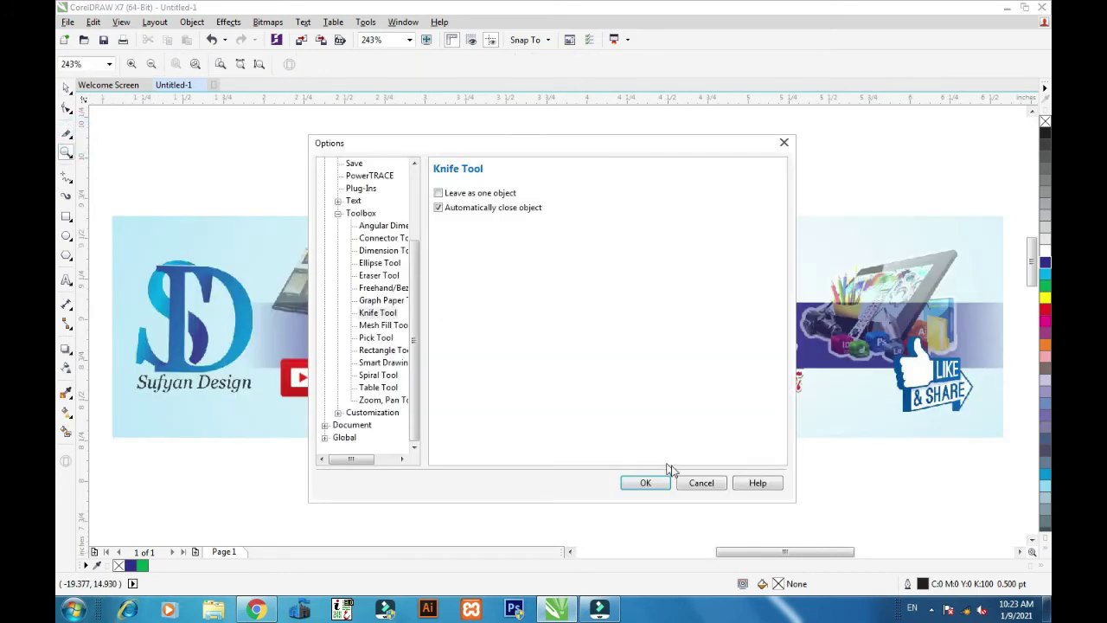
{"action": "left_click", "coordinate": [646, 483]}
{"action": "left_click", "coordinate": [67, 134]}
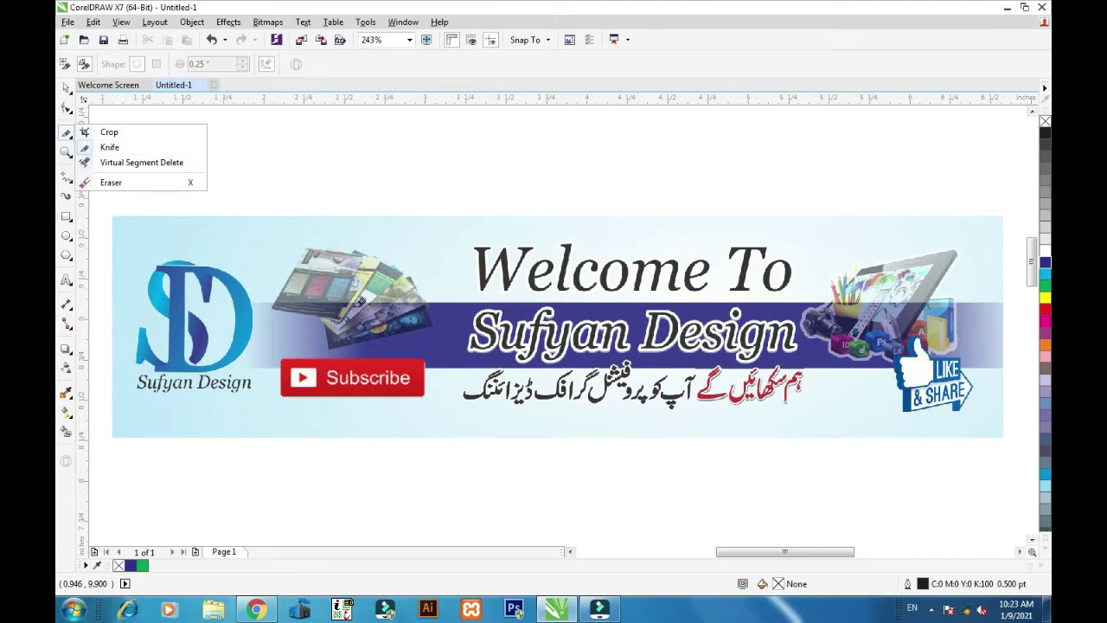
{"action": "left_click", "coordinate": [66, 88]}
{"action": "scroll", "coordinate": [311, 282], "scroll_direction": "down", "scroll_amount": 1}
{"action": "scroll", "coordinate": [311, 282], "scroll_direction": "down", "scroll_amount": 2}
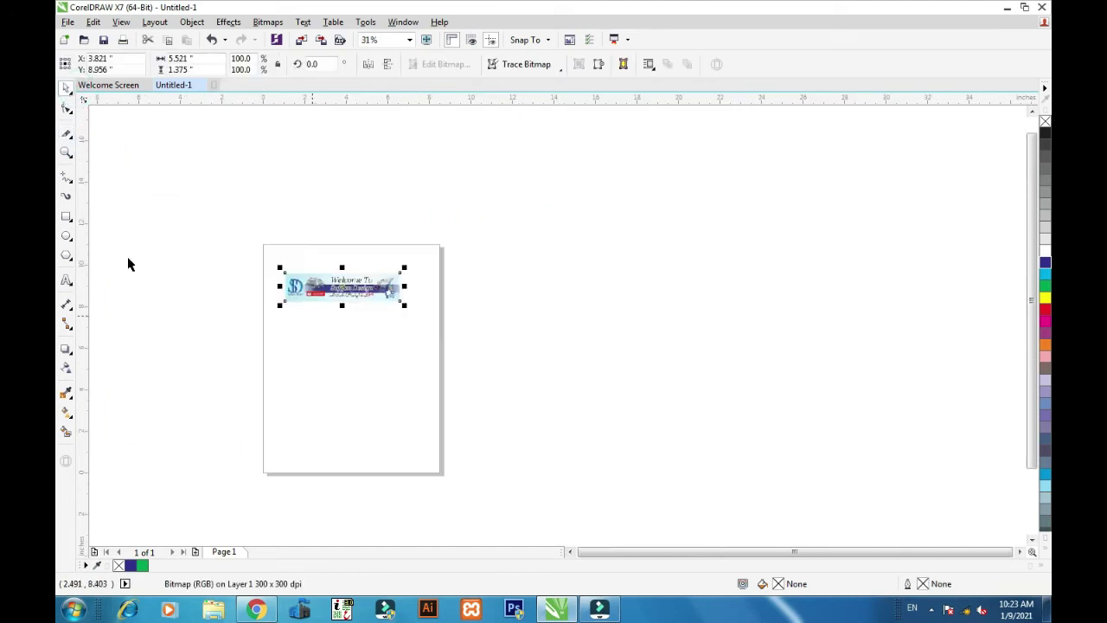
{"action": "left_click", "coordinate": [69, 218]}
{"action": "scroll", "coordinate": [284, 342], "scroll_direction": "up", "scroll_amount": 1}
{"action": "left_click", "coordinate": [67, 89]}
{"action": "left_click", "coordinate": [142, 145]}
{"action": "left_click", "coordinate": [66, 217]}
{"action": "left_click_drag", "start_coordinate": [266, 296], "coordinate": [523, 432]}
{"action": "double_click", "coordinate": [67, 88]}
{"action": "left_click", "coordinate": [69, 134]}
{"action": "left_click", "coordinate": [699, 482]}
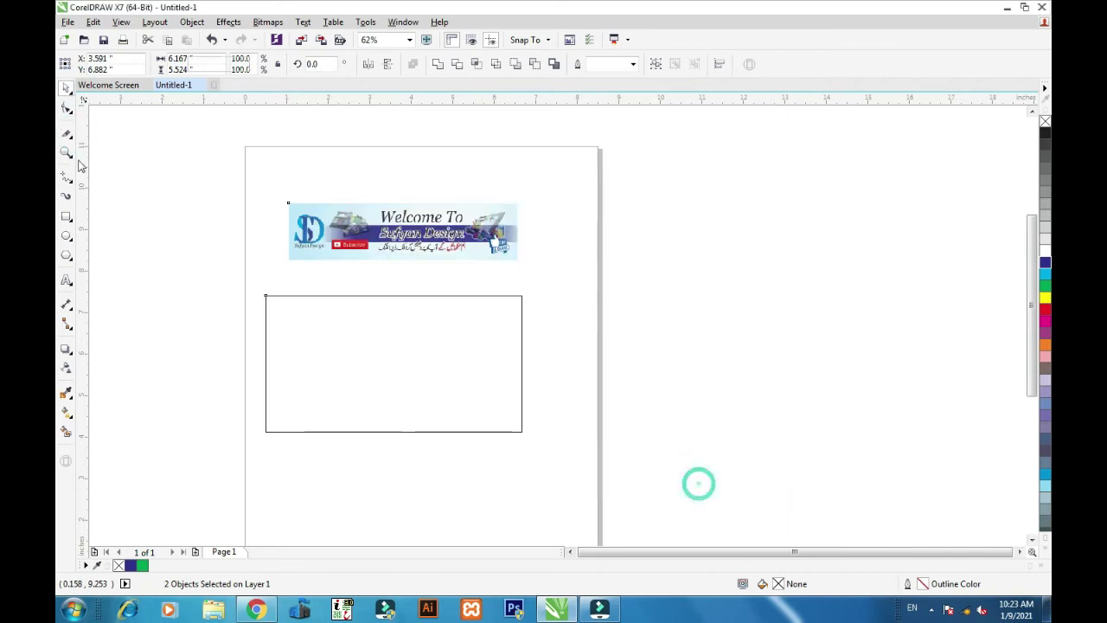
{"action": "left_click", "coordinate": [71, 140]}
{"action": "left_click", "coordinate": [136, 161]}
{"action": "left_click", "coordinate": [265, 295]}
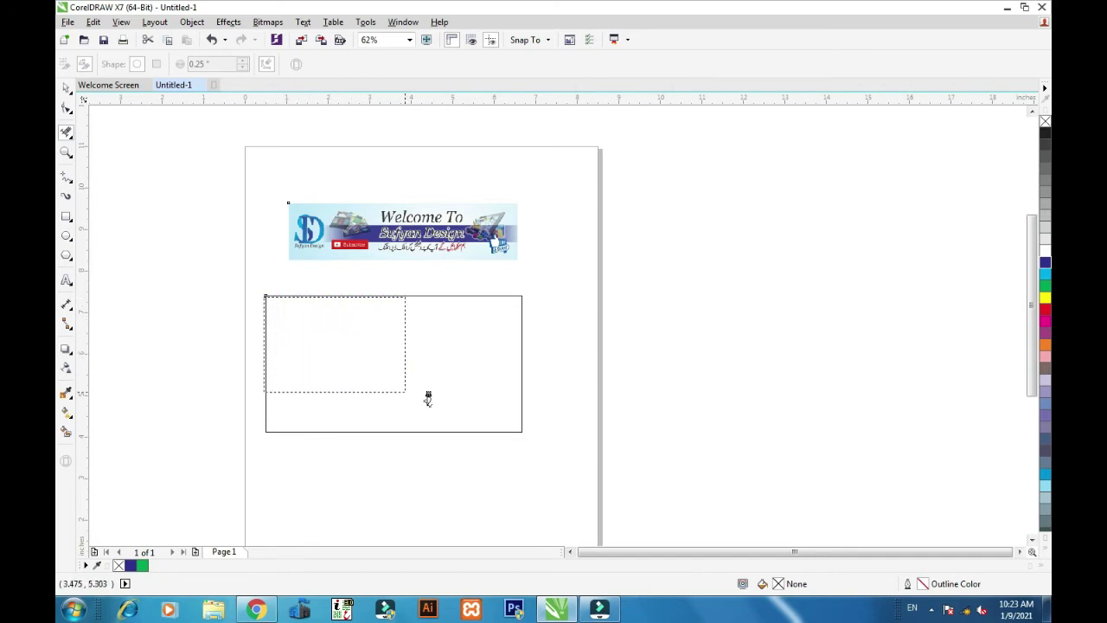
{"action": "left_click", "coordinate": [456, 425]}
{"action": "scroll", "coordinate": [385, 332], "scroll_direction": "down", "scroll_amount": 4}
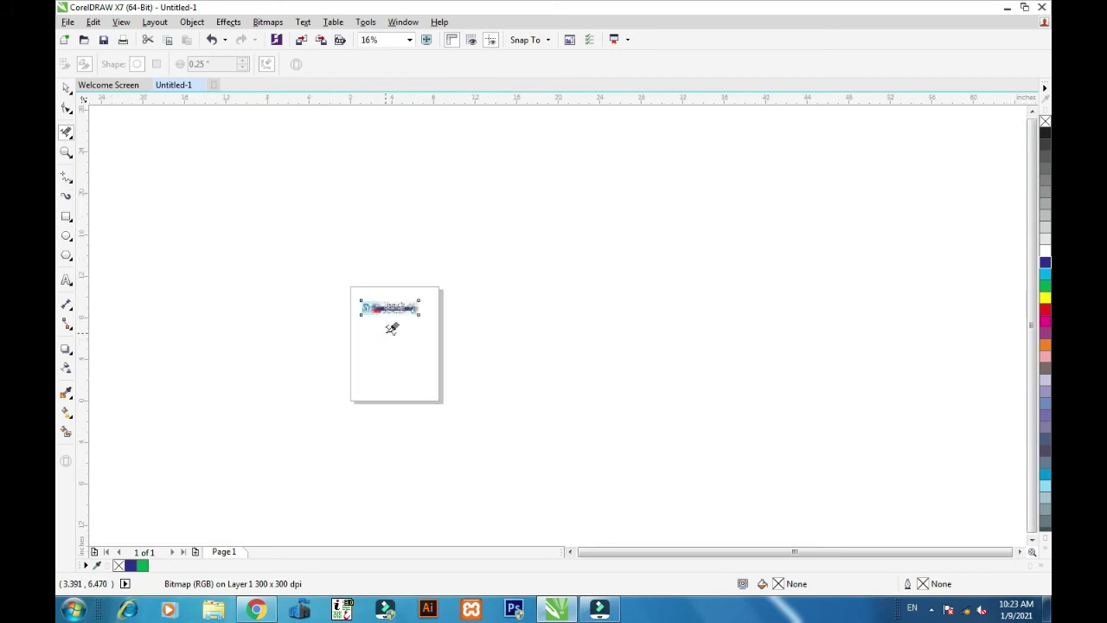
{"action": "scroll", "coordinate": [390, 310], "scroll_direction": "up", "scroll_amount": 2}
{"action": "left_click_drag", "start_coordinate": [330, 277], "coordinate": [407, 327]}
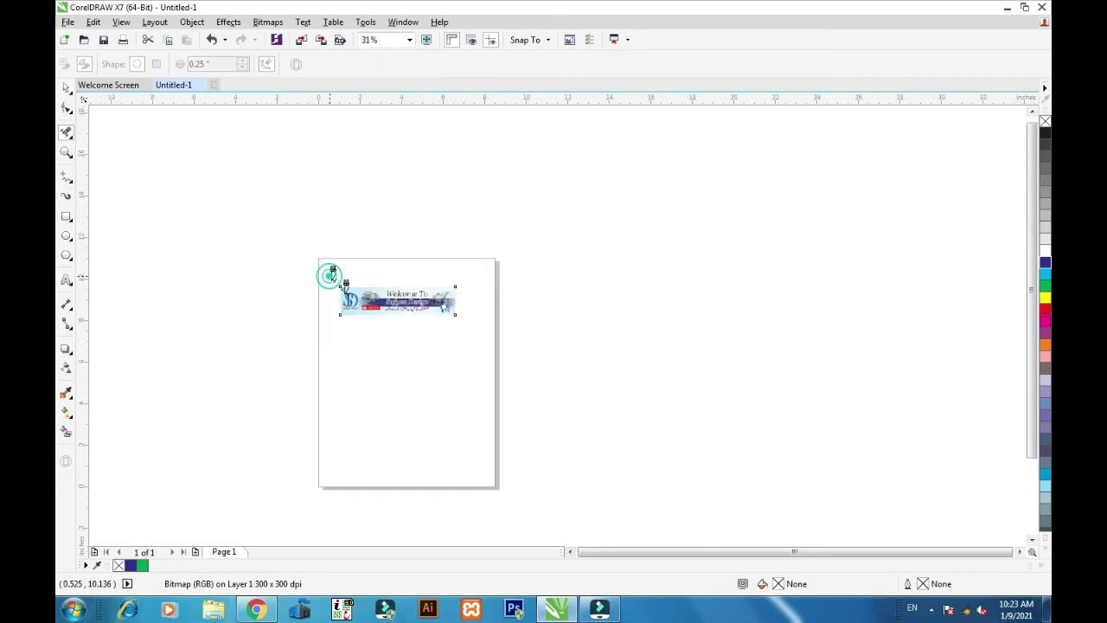
{"action": "left_click", "coordinate": [474, 275]}
{"action": "left_click", "coordinate": [67, 132]}
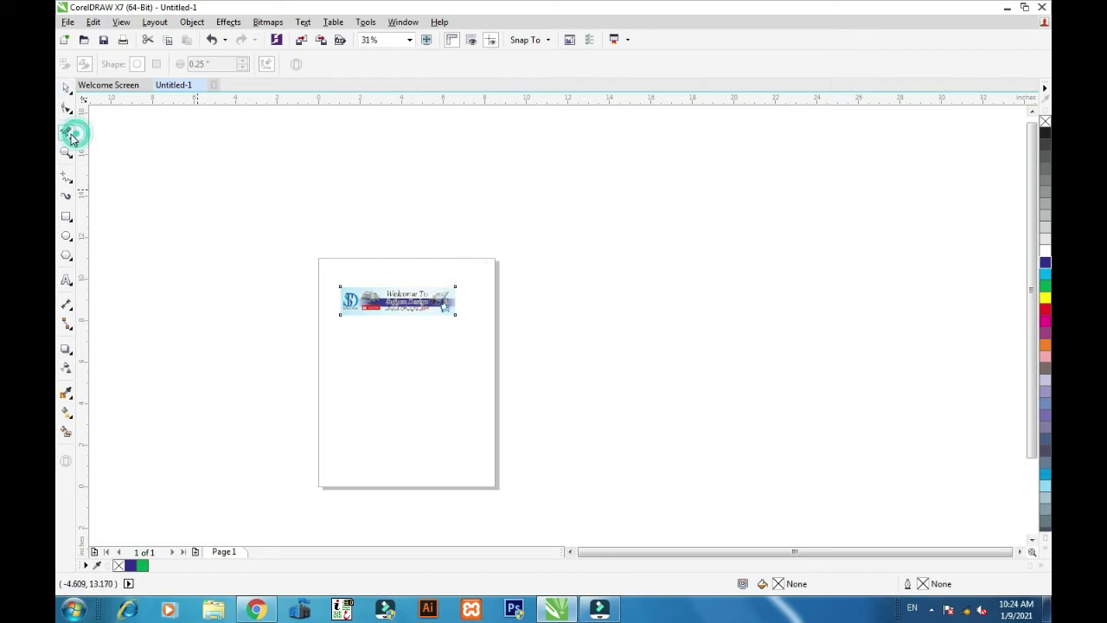
{"action": "left_click", "coordinate": [67, 133]}
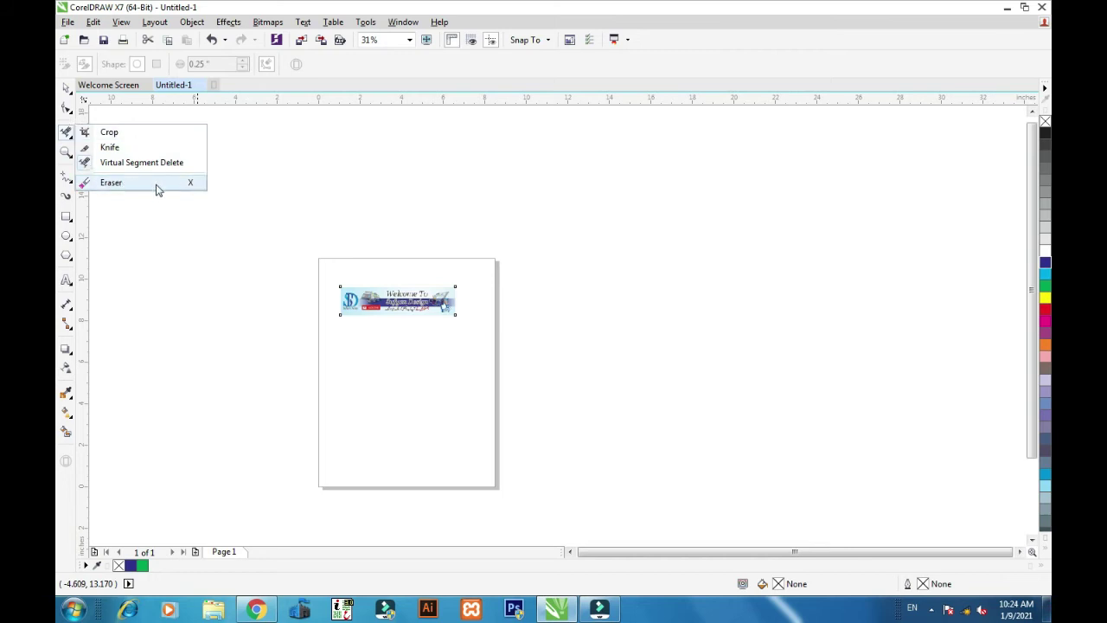
{"action": "mouse_move", "coordinate": [65, 152]}
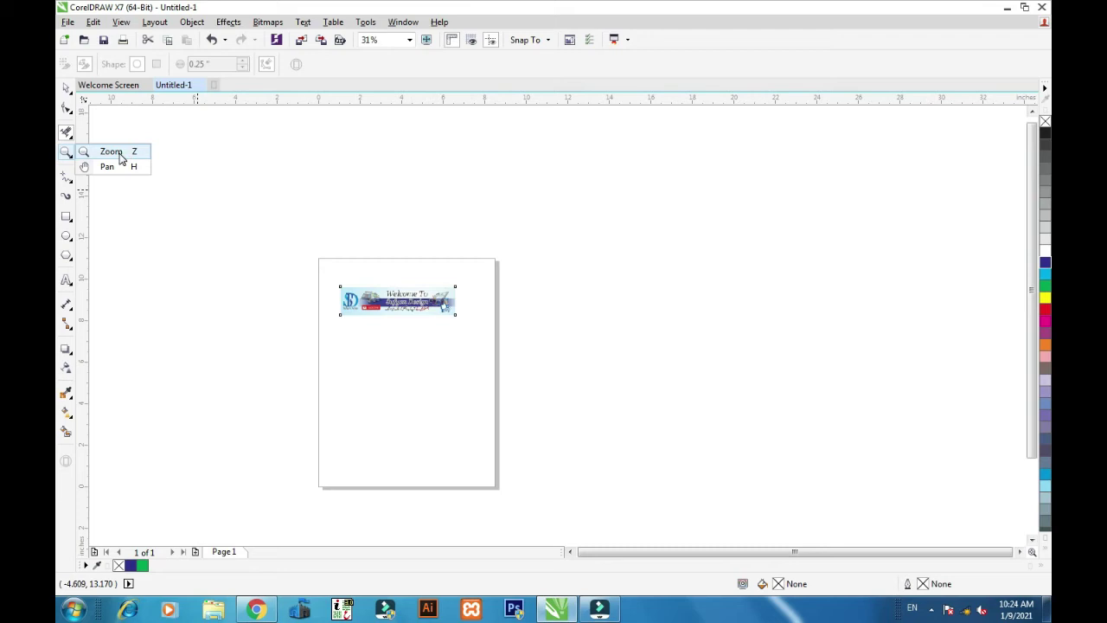
{"action": "left_click", "coordinate": [307, 222]}
{"action": "left_click", "coordinate": [69, 86]}
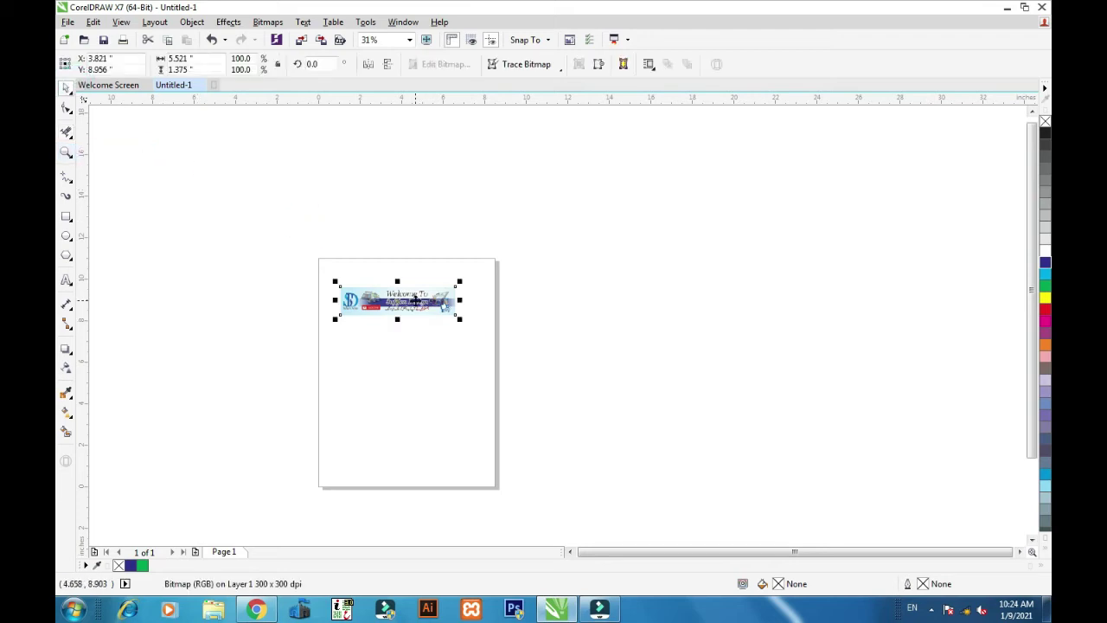
{"action": "scroll", "coordinate": [430, 332], "scroll_direction": "down", "scroll_amount": 1}
{"action": "left_click", "coordinate": [477, 275]}
{"action": "scroll", "coordinate": [410, 291], "scroll_direction": "down", "scroll_amount": 1}
{"action": "left_click_drag", "start_coordinate": [331, 277], "coordinate": [507, 329]}
{"action": "left_click", "coordinate": [438, 301]}
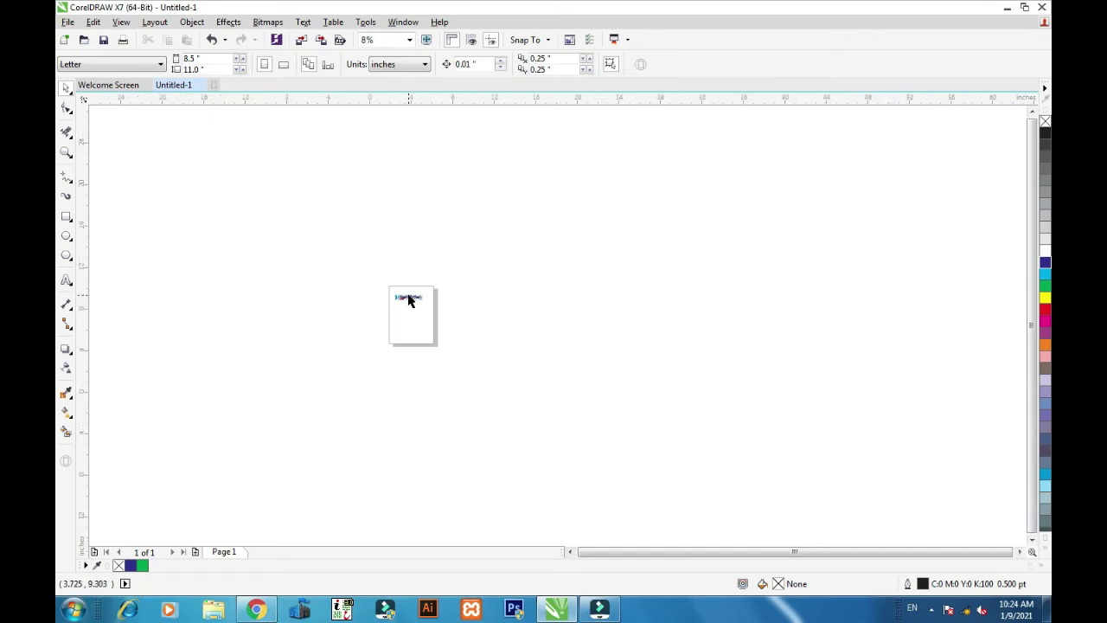
{"action": "scroll", "coordinate": [409, 298], "scroll_direction": "up", "scroll_amount": 1}
{"action": "scroll", "coordinate": [408, 298], "scroll_direction": "up", "scroll_amount": 2}
{"action": "scroll", "coordinate": [408, 299], "scroll_direction": "up", "scroll_amount": 3}
{"action": "scroll", "coordinate": [410, 298], "scroll_direction": "down", "scroll_amount": 1}
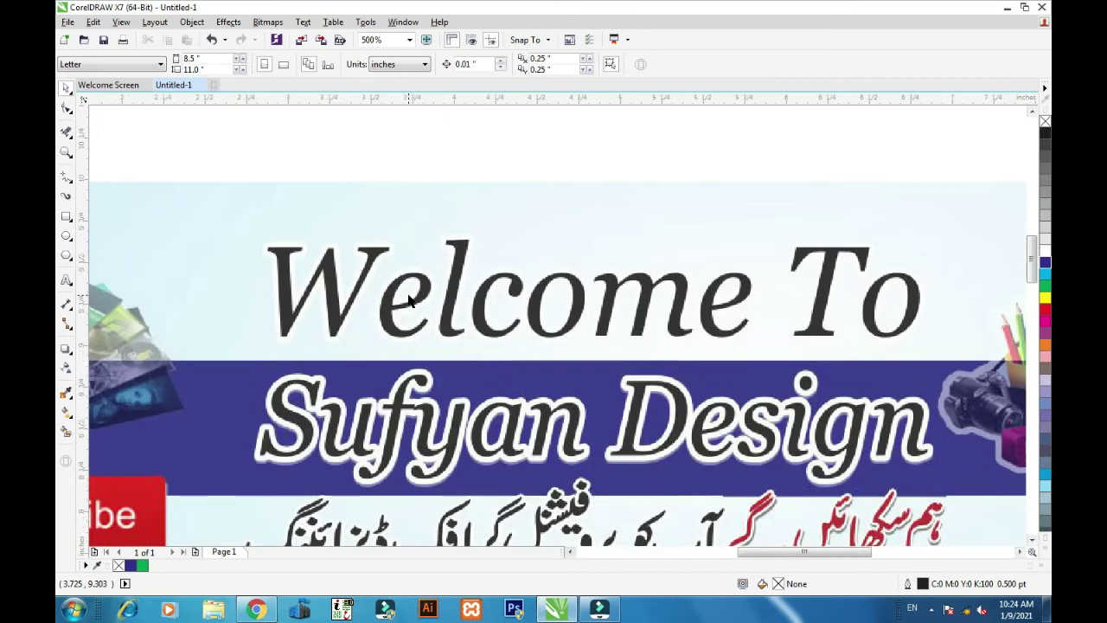
{"action": "scroll", "coordinate": [412, 298], "scroll_direction": "down", "scroll_amount": 3}
{"action": "scroll", "coordinate": [420, 300], "scroll_direction": "down", "scroll_amount": 2}
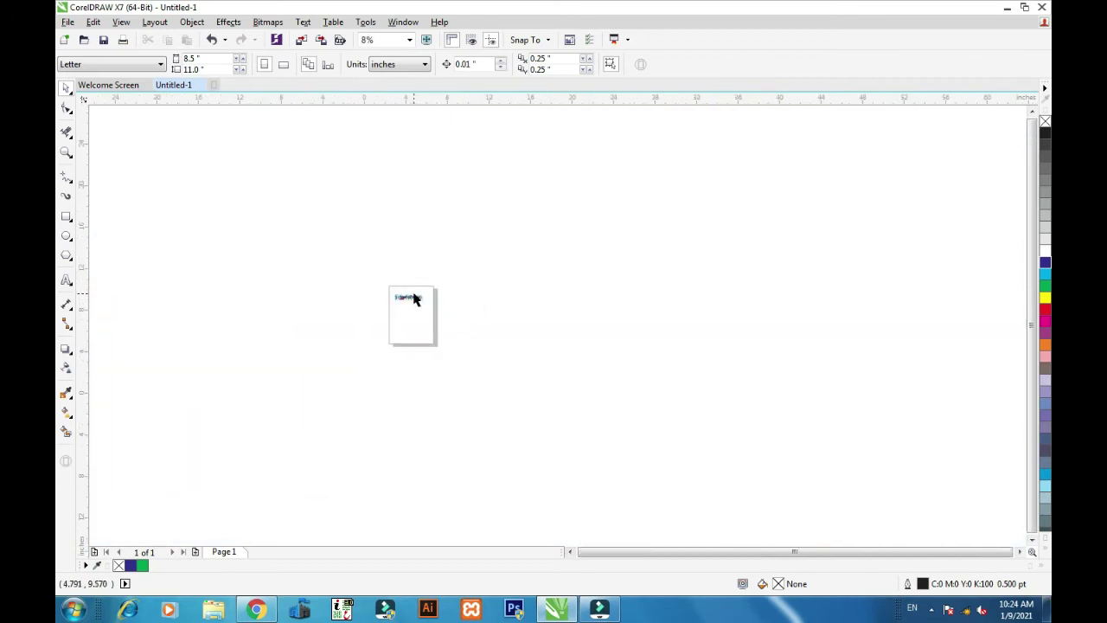
{"action": "scroll", "coordinate": [414, 299], "scroll_direction": "up", "scroll_amount": 1}
{"action": "scroll", "coordinate": [377, 295], "scroll_direction": "up", "scroll_amount": 1}
{"action": "left_click", "coordinate": [72, 152]}
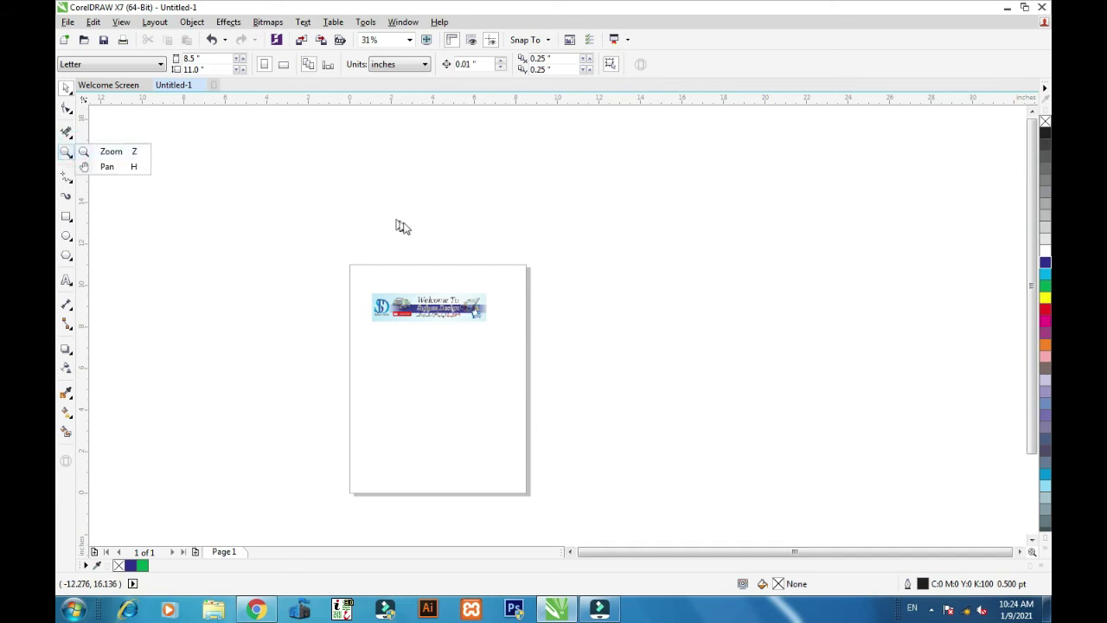
{"action": "left_click", "coordinate": [443, 247]}
{"action": "key", "text": "z"}
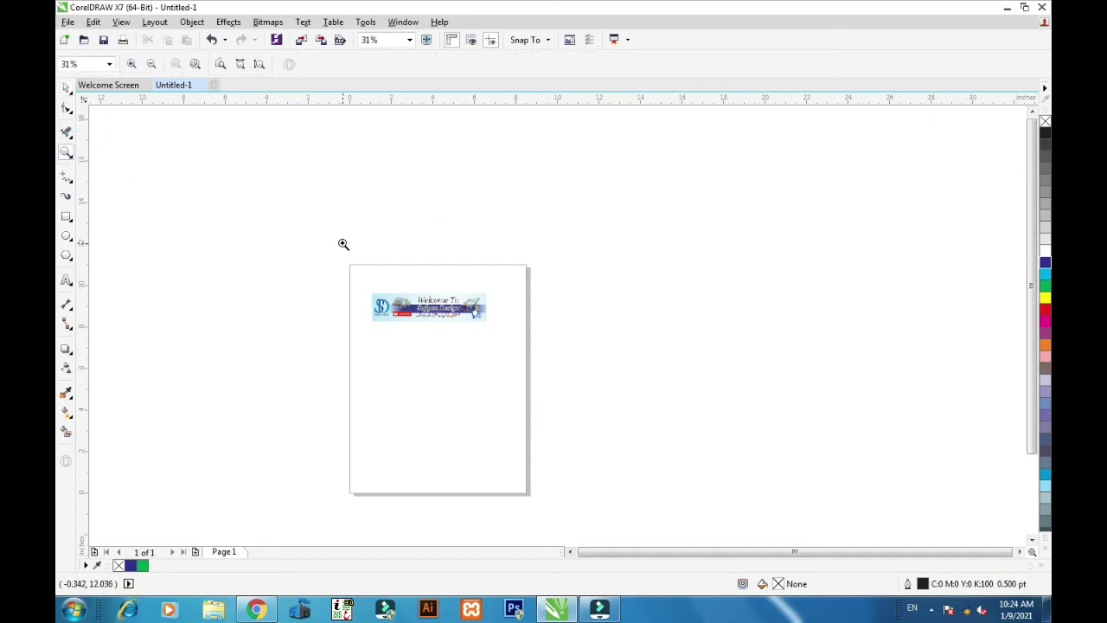
{"action": "left_click_drag", "start_coordinate": [365, 286], "coordinate": [431, 314]}
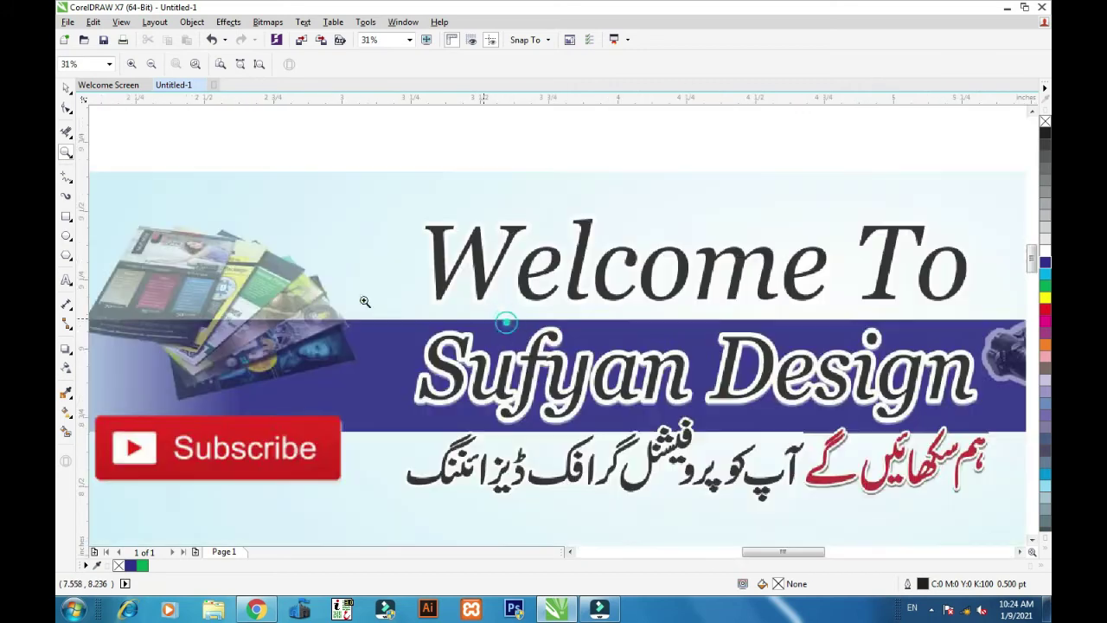
{"action": "left_click_drag", "start_coordinate": [691, 427], "coordinate": [690, 429]}
{"action": "right_click", "coordinate": [297, 323]}
{"action": "left_click_drag", "start_coordinate": [282, 302], "coordinate": [686, 406]}
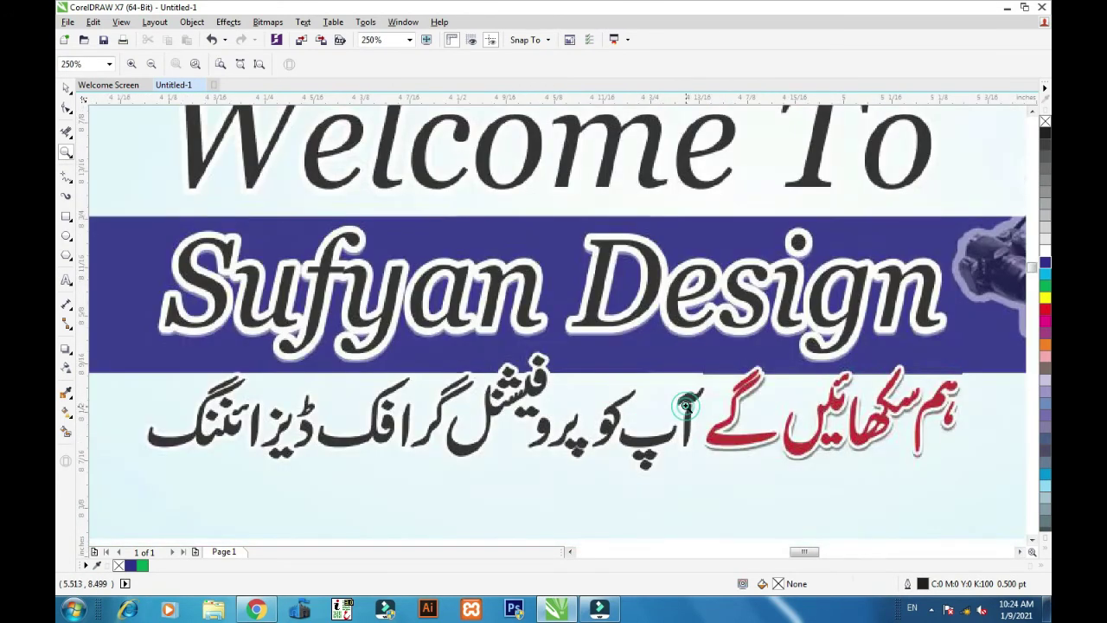
{"action": "left_click", "coordinate": [686, 407]}
{"action": "right_click", "coordinate": [584, 403]}
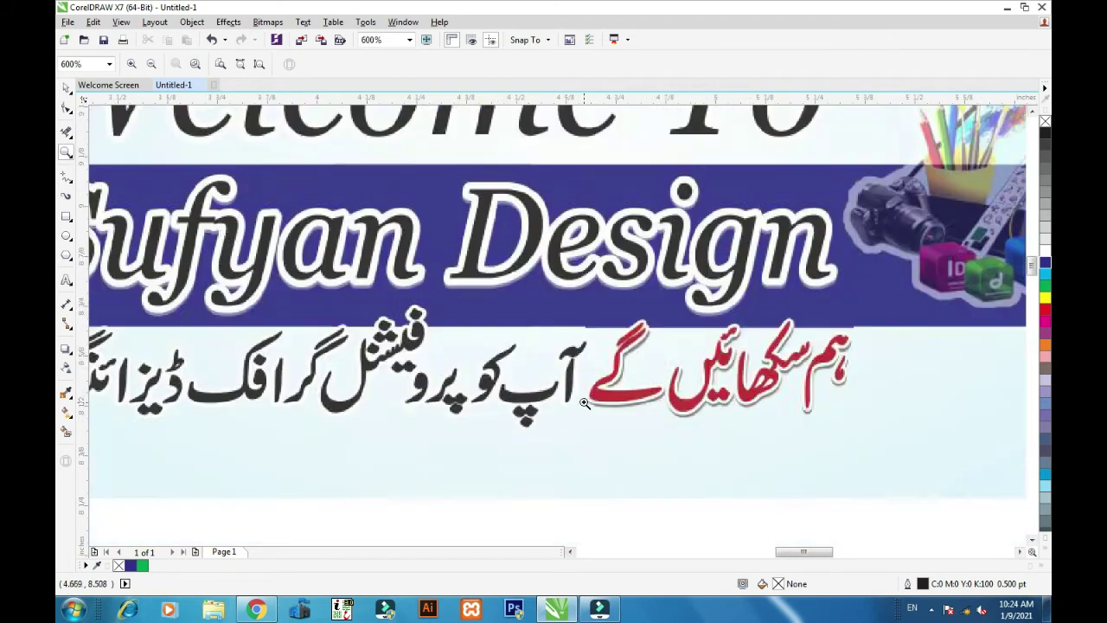
{"action": "right_click", "coordinate": [448, 348]}
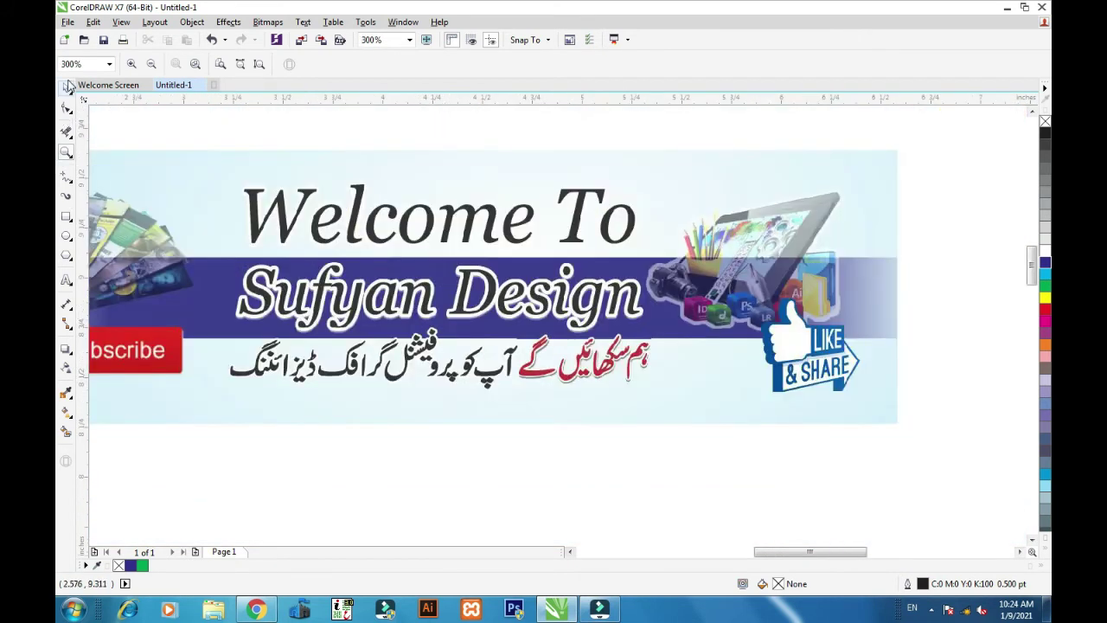
{"action": "left_click", "coordinate": [68, 86]}
{"action": "key", "text": "F3"}
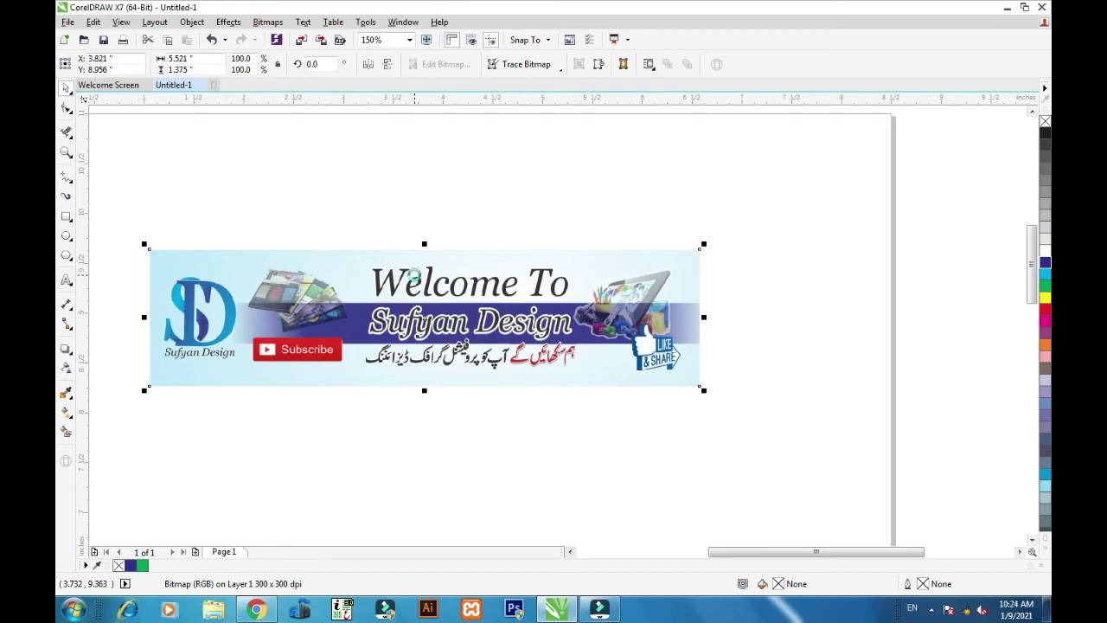
{"action": "scroll", "coordinate": [414, 275], "scroll_direction": "up", "scroll_amount": 1}
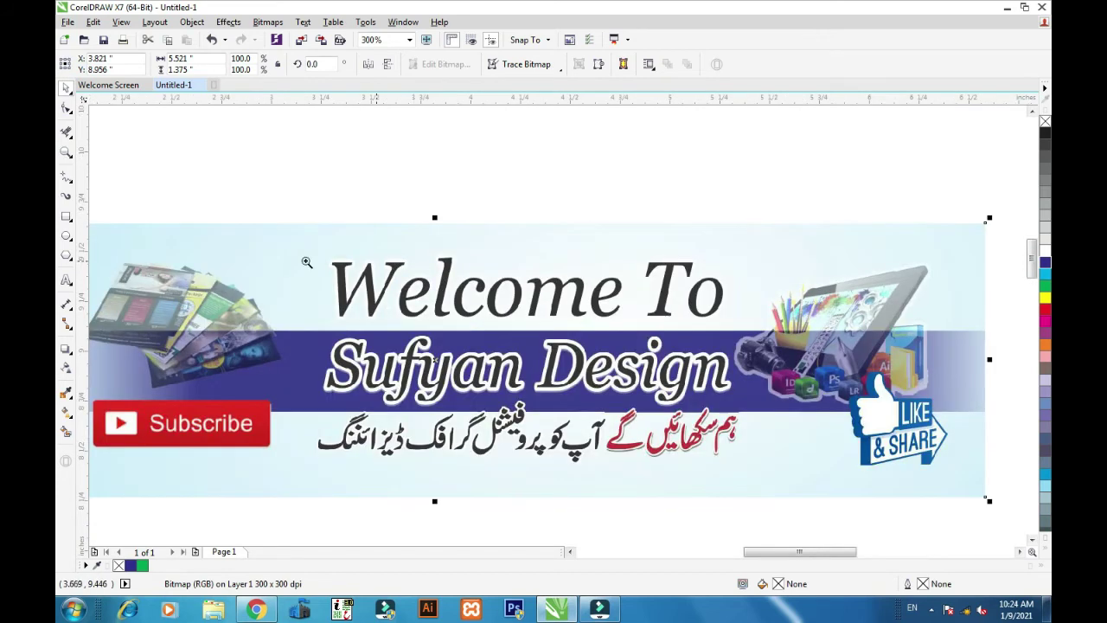
{"action": "left_click_drag", "start_coordinate": [291, 245], "coordinate": [764, 472]}
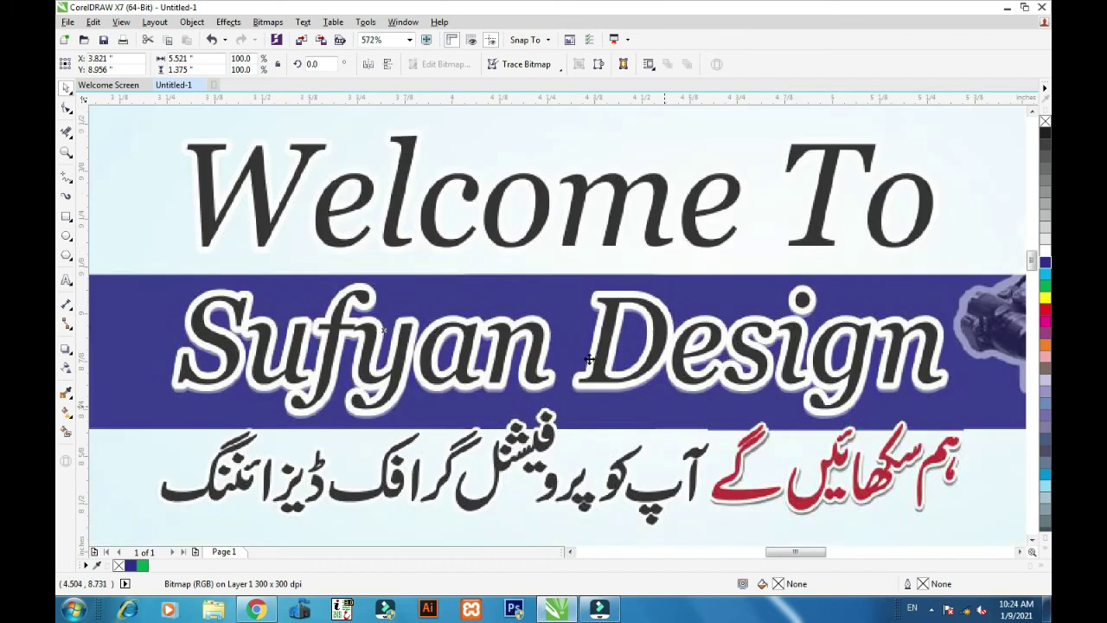
{"action": "scroll", "coordinate": [540, 355], "scroll_direction": "down", "scroll_amount": 2}
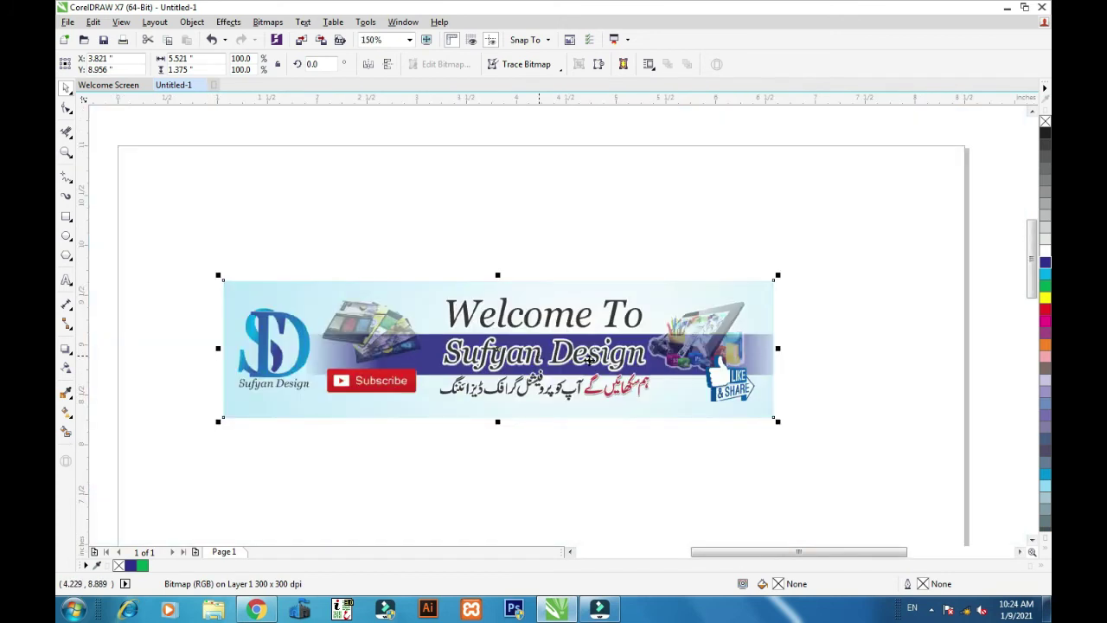
{"action": "left_click", "coordinate": [389, 258]}
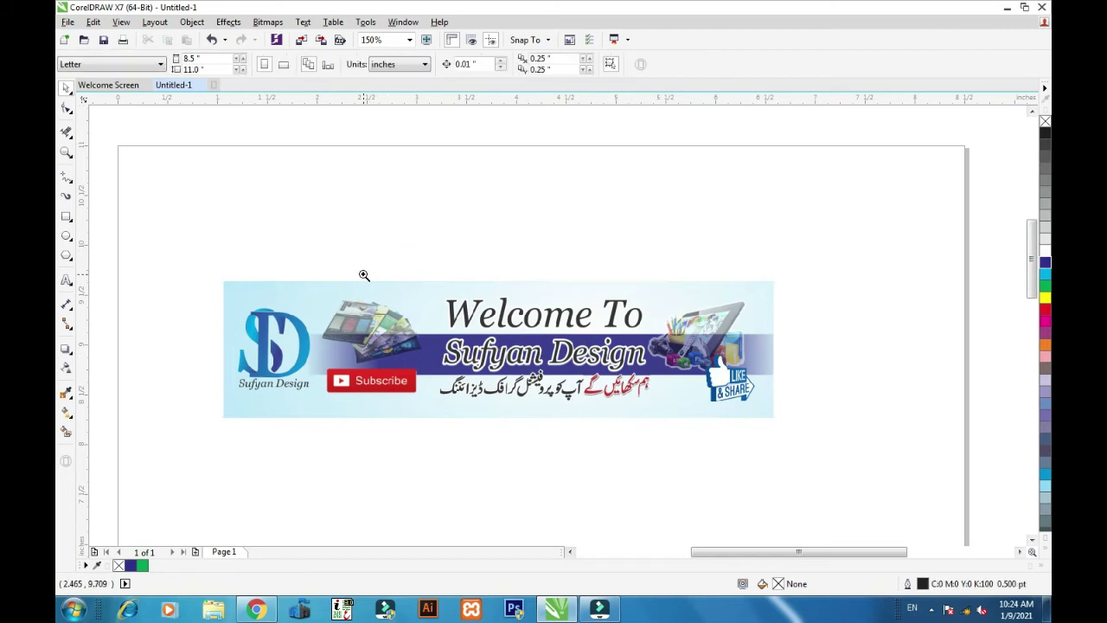
{"action": "key", "text": "z"}
{"action": "left_click_drag", "start_coordinate": [414, 270], "coordinate": [668, 421]}
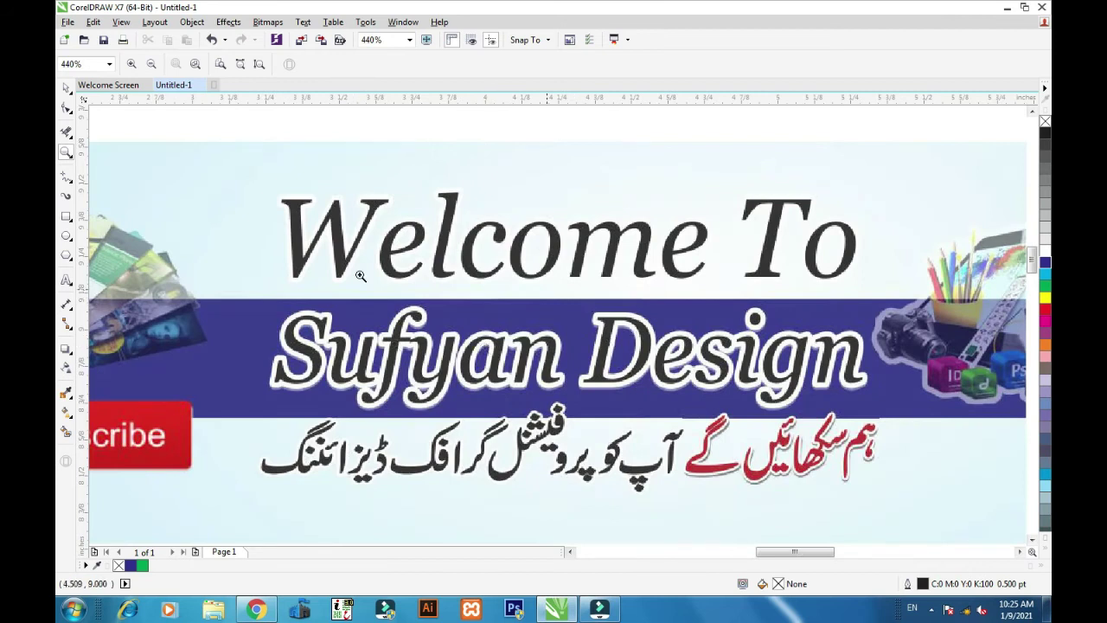
{"action": "left_click", "coordinate": [67, 89]}
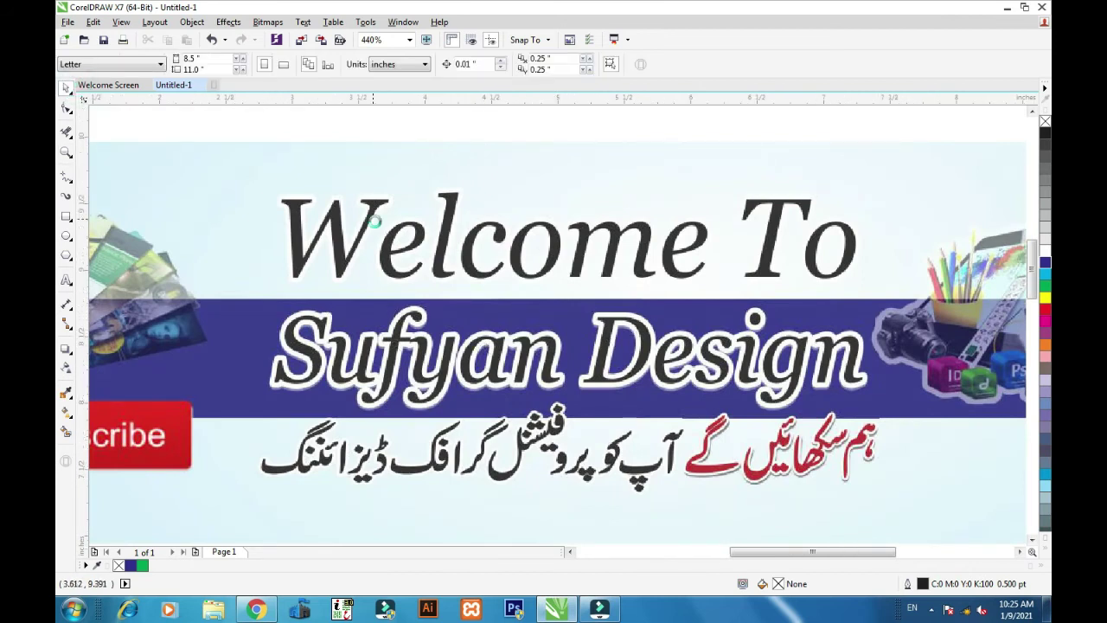
{"action": "scroll", "coordinate": [372, 220], "scroll_direction": "down", "scroll_amount": 5}
{"action": "scroll", "coordinate": [329, 217], "scroll_direction": "up", "scroll_amount": 2}
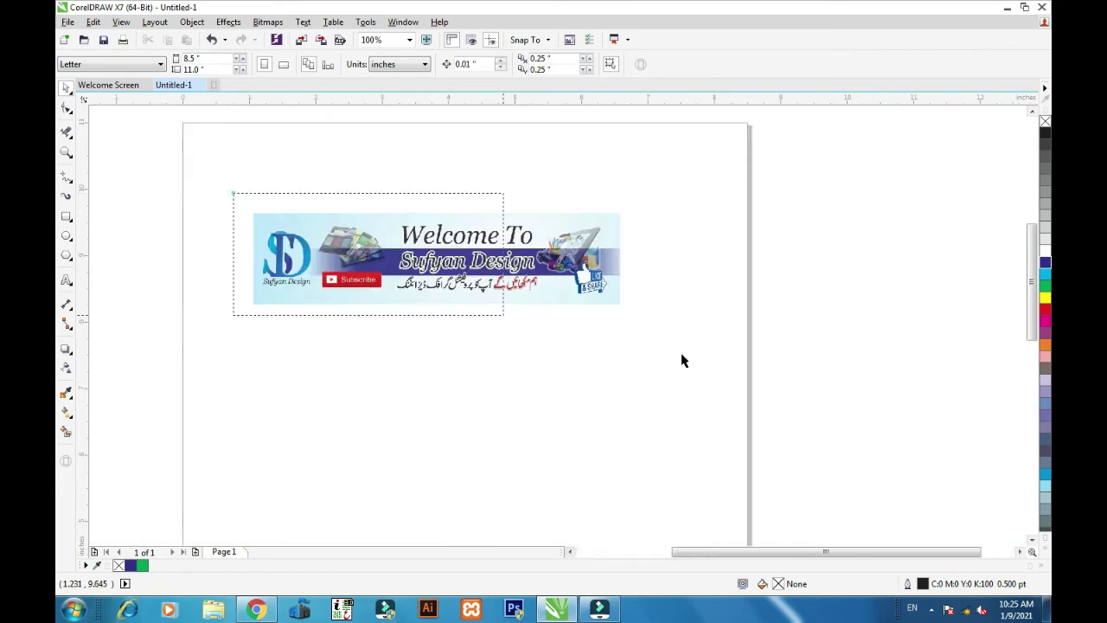
{"action": "left_click", "coordinate": [69, 154]}
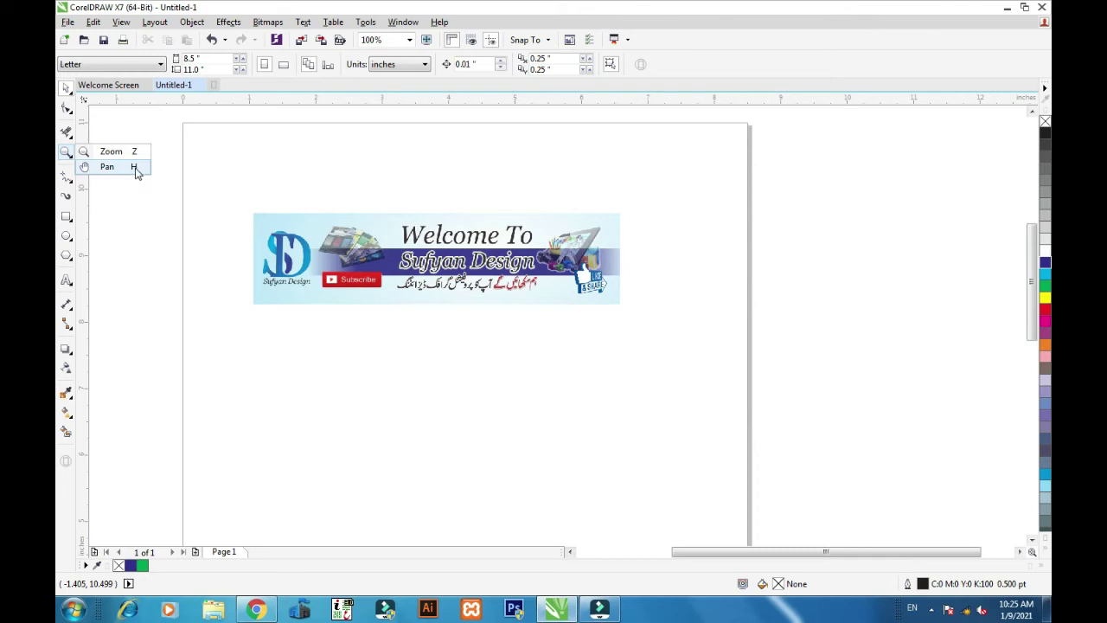
{"action": "left_click", "coordinate": [173, 242]}
{"action": "scroll", "coordinate": [198, 277], "scroll_direction": "down", "scroll_amount": 2}
{"action": "mouse_move", "coordinate": [235, 268]}
{"action": "left_mouse_down"}
{"action": "mouse_move", "coordinate": [664, 272]}
{"action": "mouse_move", "coordinate": [655, 285]}
{"action": "left_mouse_up"}
{"action": "left_click", "coordinate": [583, 295]}
{"action": "scroll", "coordinate": [198, 277], "scroll_direction": "up", "scroll_amount": 1}
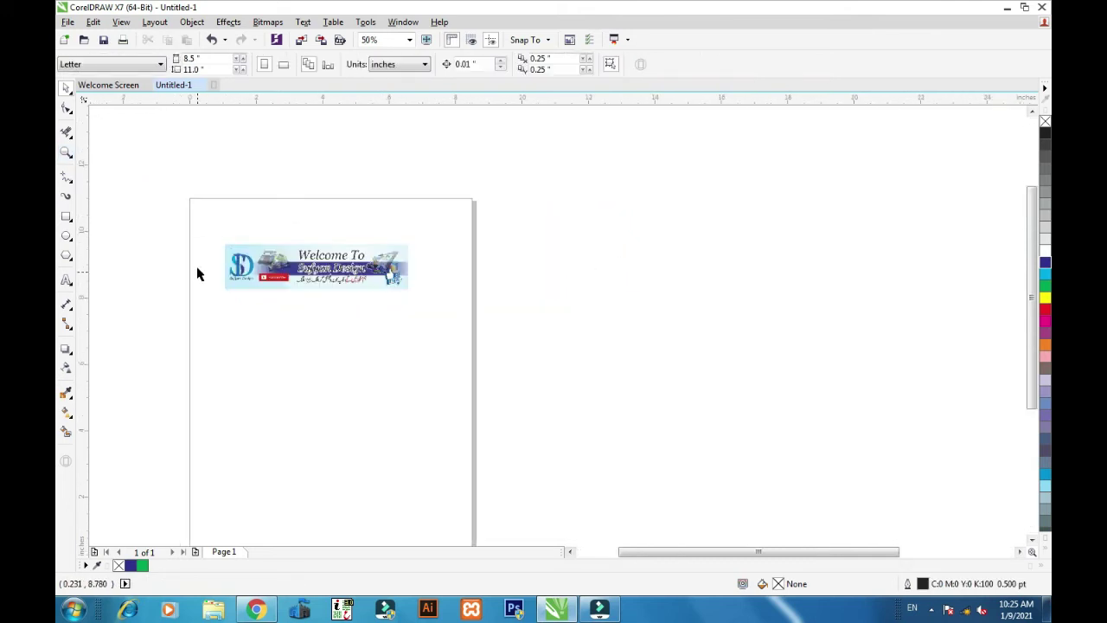
{"action": "scroll", "coordinate": [302, 272], "scroll_direction": "down", "scroll_amount": 1}
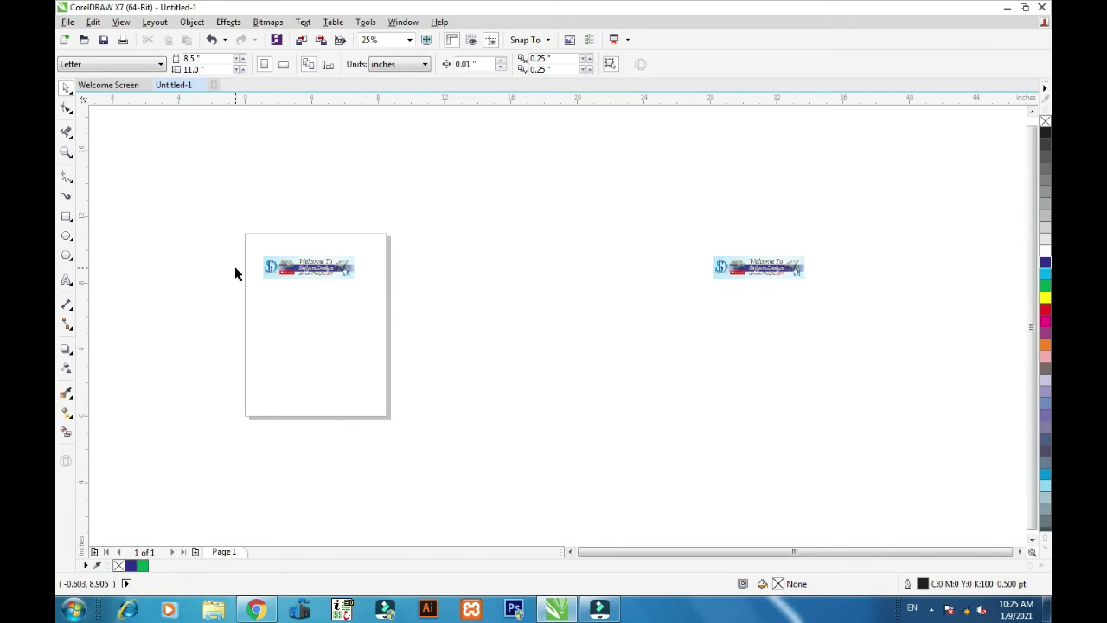
{"action": "scroll", "coordinate": [236, 273], "scroll_direction": "up", "scroll_amount": 1}
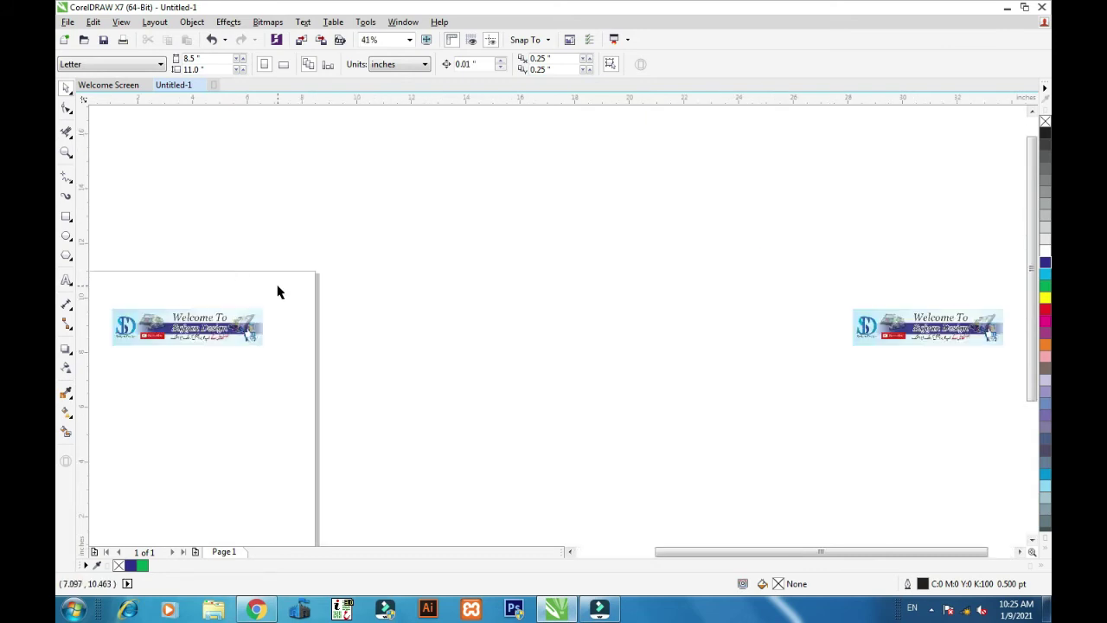
{"action": "scroll", "coordinate": [363, 299], "scroll_direction": "down", "scroll_amount": 3}
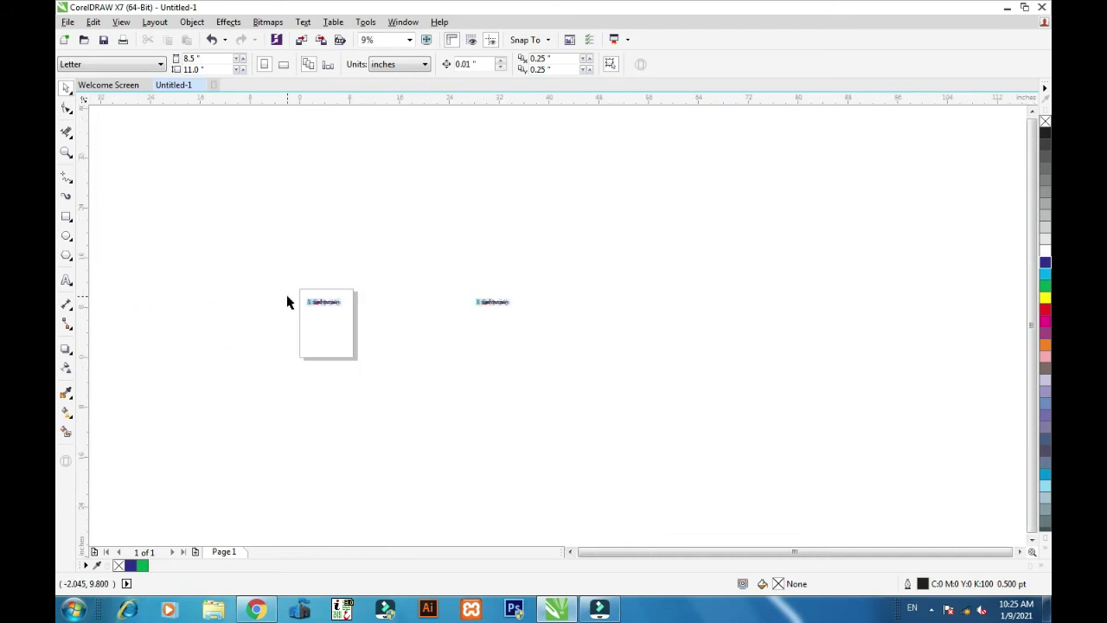
{"action": "scroll", "coordinate": [288, 302], "scroll_direction": "up", "scroll_amount": 3}
{"action": "scroll", "coordinate": [288, 302], "scroll_direction": "up", "scroll_amount": 1}
{"action": "scroll", "coordinate": [288, 302], "scroll_direction": "down", "scroll_amount": 1}
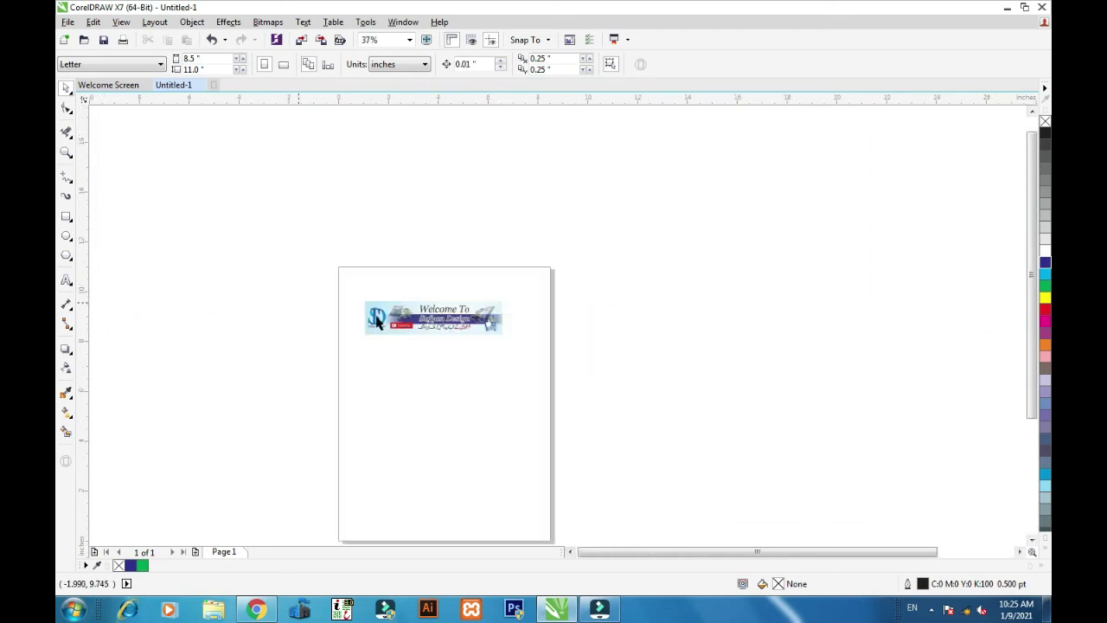
{"action": "scroll", "coordinate": [376, 320], "scroll_direction": "up", "scroll_amount": 1}
{"action": "left_click", "coordinate": [66, 155]}
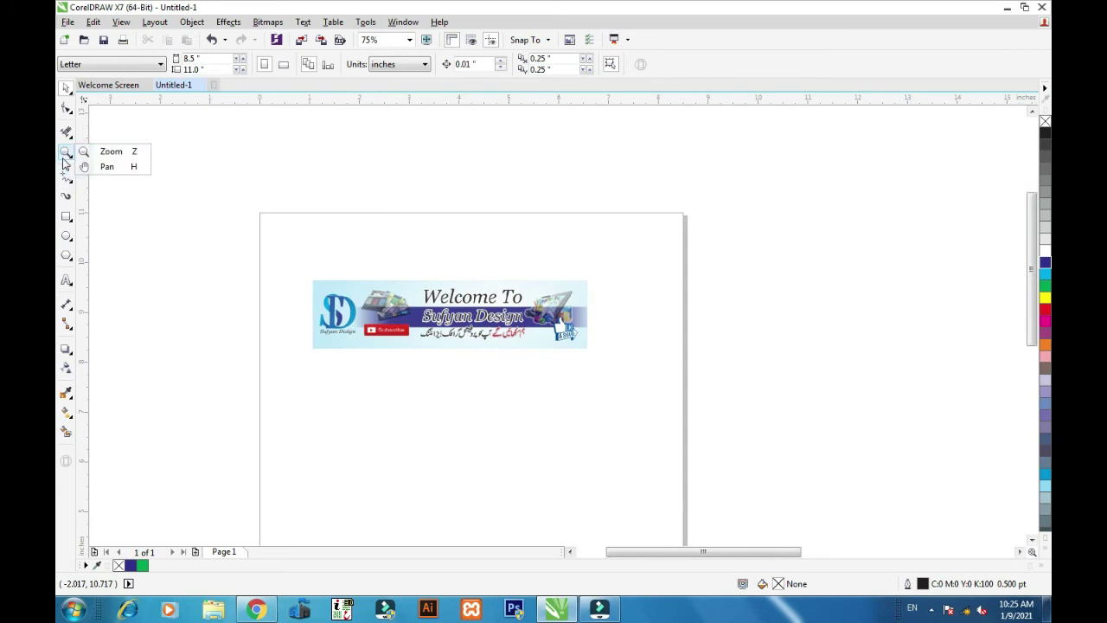
{"action": "left_click", "coordinate": [337, 215]}
{"action": "key", "text": "h"}
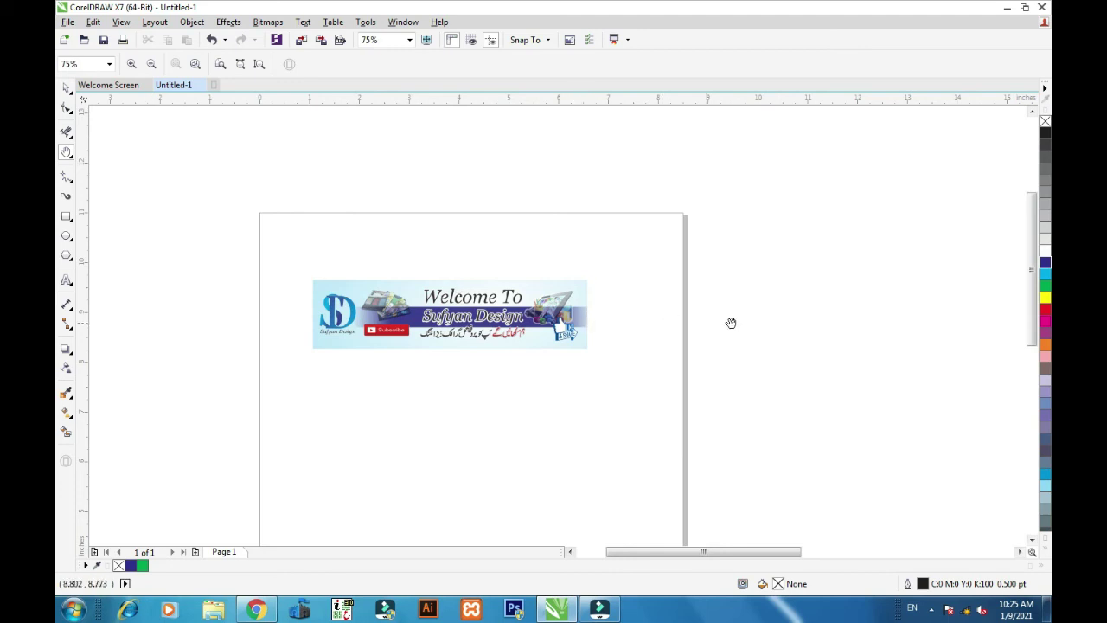
{"action": "scroll", "coordinate": [678, 323], "scroll_direction": "right", "scroll_amount": 2}
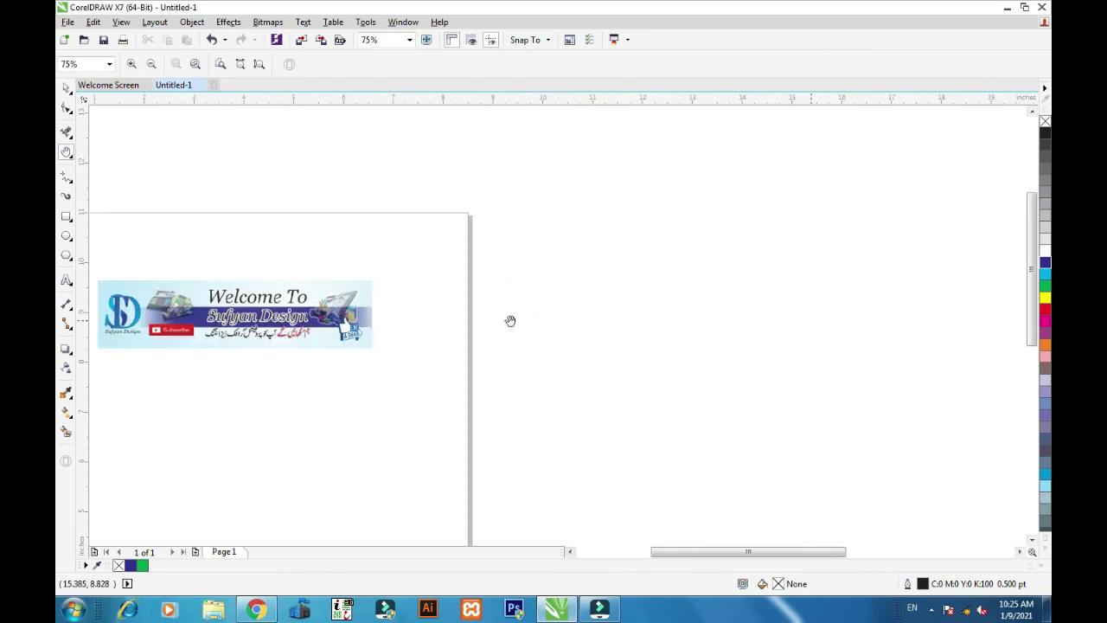
{"action": "scroll", "coordinate": [588, 317], "scroll_direction": "right", "scroll_amount": 3}
{"action": "scroll", "coordinate": [536, 317], "scroll_direction": "right", "scroll_amount": 2}
{"action": "scroll", "coordinate": [601, 319], "scroll_direction": "right", "scroll_amount": 2}
{"action": "scroll", "coordinate": [588, 318], "scroll_direction": "right", "scroll_amount": 1}
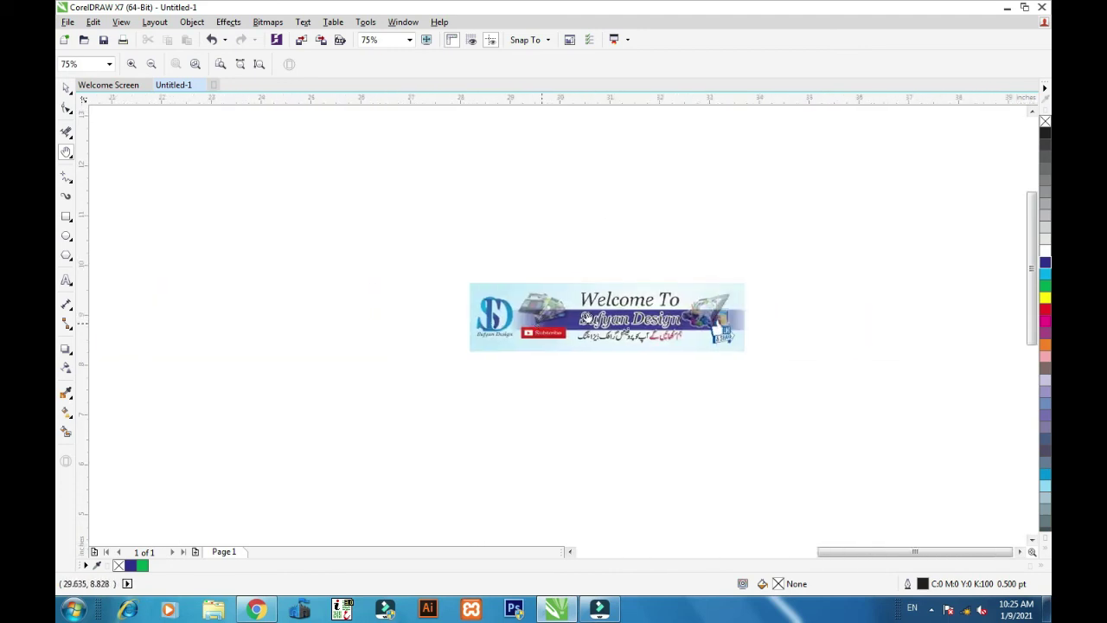
{"action": "left_click_drag", "start_coordinate": [758, 314], "coordinate": [743, 302]}
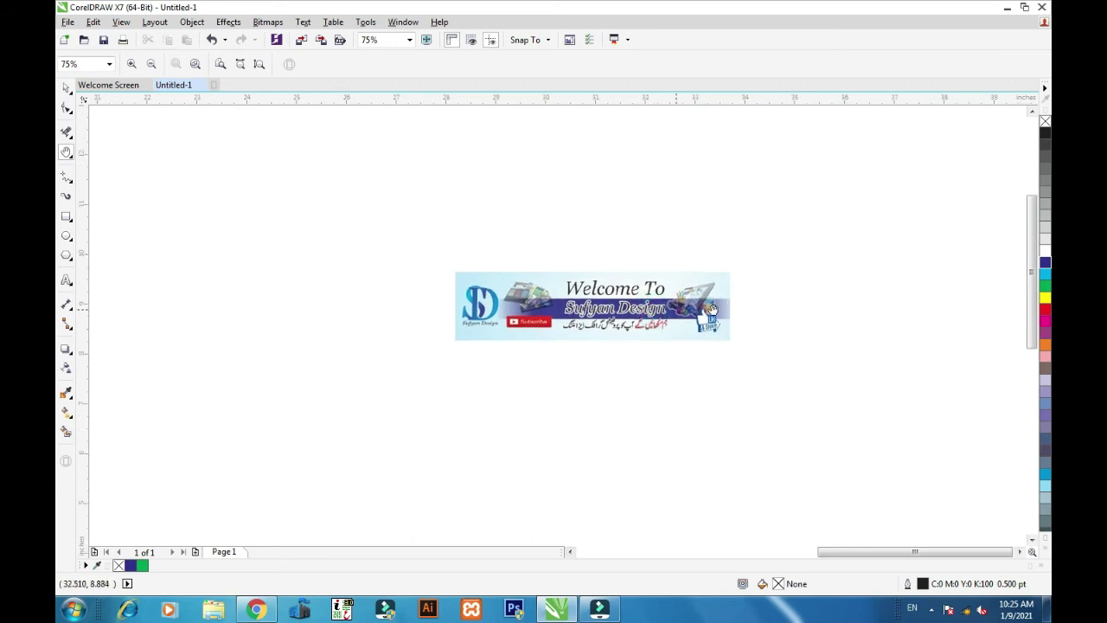
{"action": "left_click_drag", "start_coordinate": [657, 300], "coordinate": [578, 302]}
{"action": "scroll", "coordinate": [606, 308], "scroll_direction": "up", "scroll_amount": 2}
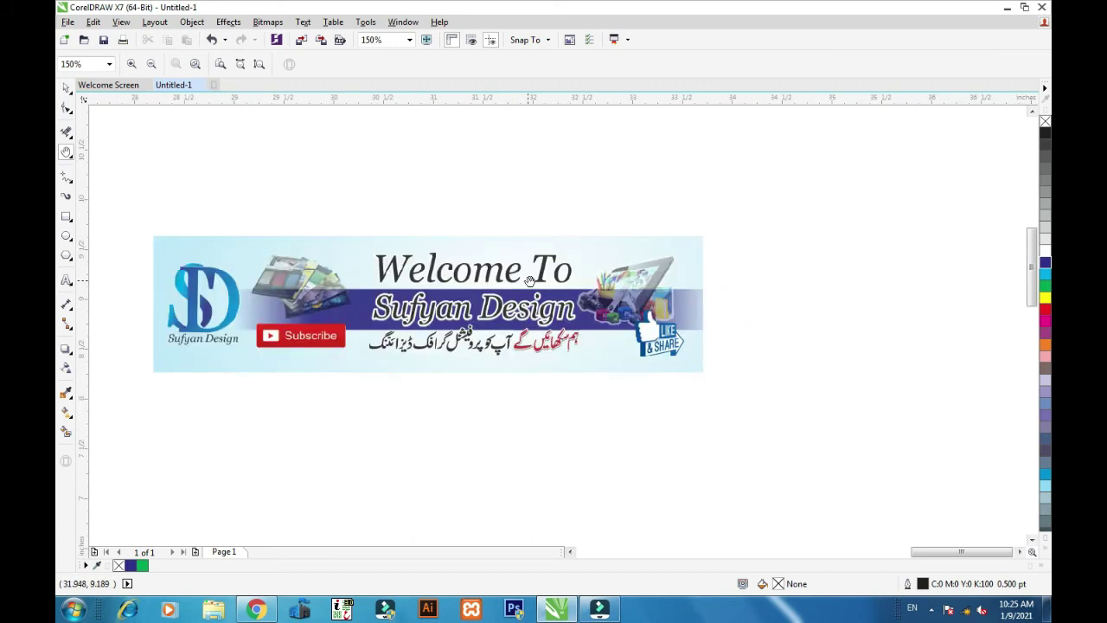
{"action": "mouse_move", "coordinate": [512, 316]}
{"action": "left_mouse_down"}
{"action": "mouse_move", "coordinate": [616, 284]}
{"action": "mouse_move", "coordinate": [499, 285]}
{"action": "mouse_move", "coordinate": [569, 294]}
{"action": "left_mouse_up"}
{"action": "scroll", "coordinate": [674, 287], "scroll_direction": "down", "scroll_amount": 6}
{"action": "scroll", "coordinate": [568, 294], "scroll_direction": "up", "scroll_amount": 2}
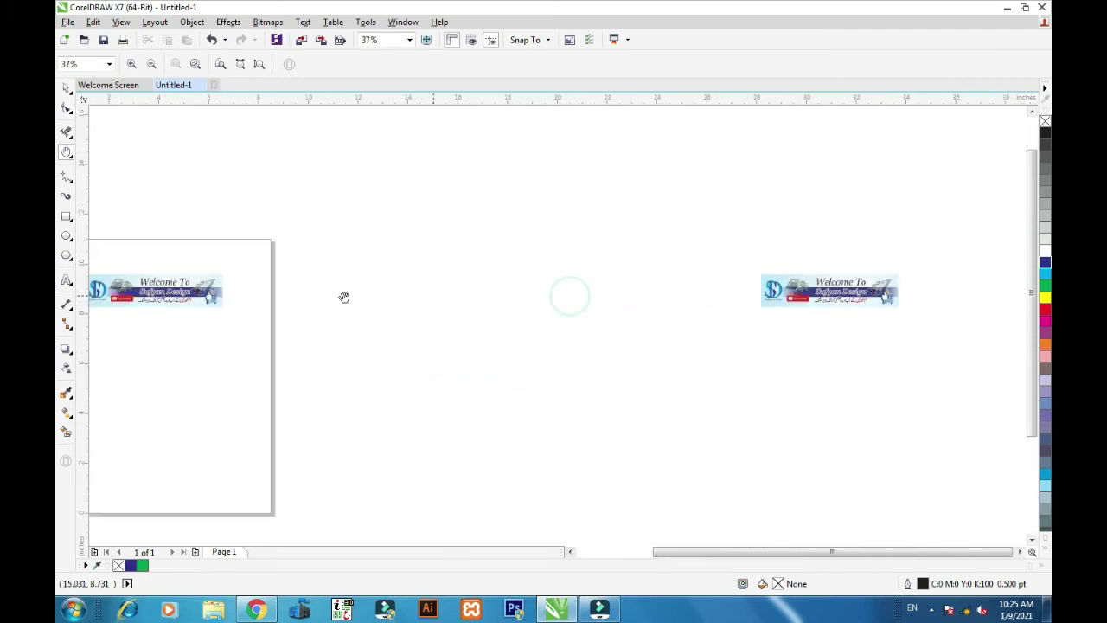
{"action": "left_click", "coordinate": [64, 90]}
{"action": "left_click", "coordinate": [68, 155]}
{"action": "left_click", "coordinate": [68, 177]}
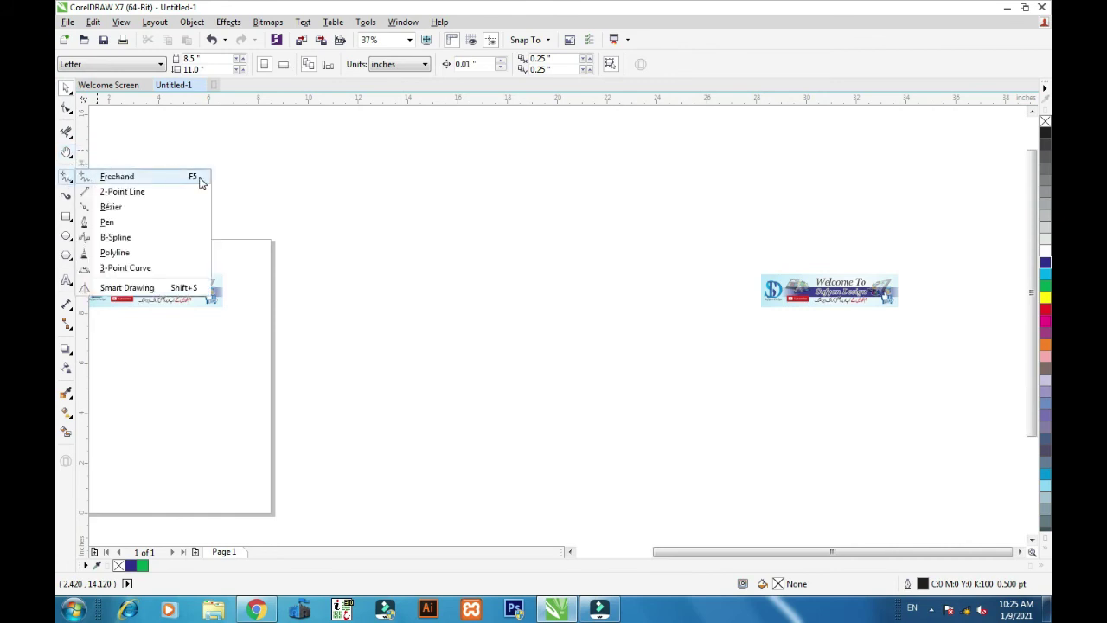
Step: Draw a rectangle to the right of the page and convert it to curves
{"action": "left_click", "coordinate": [156, 227]}
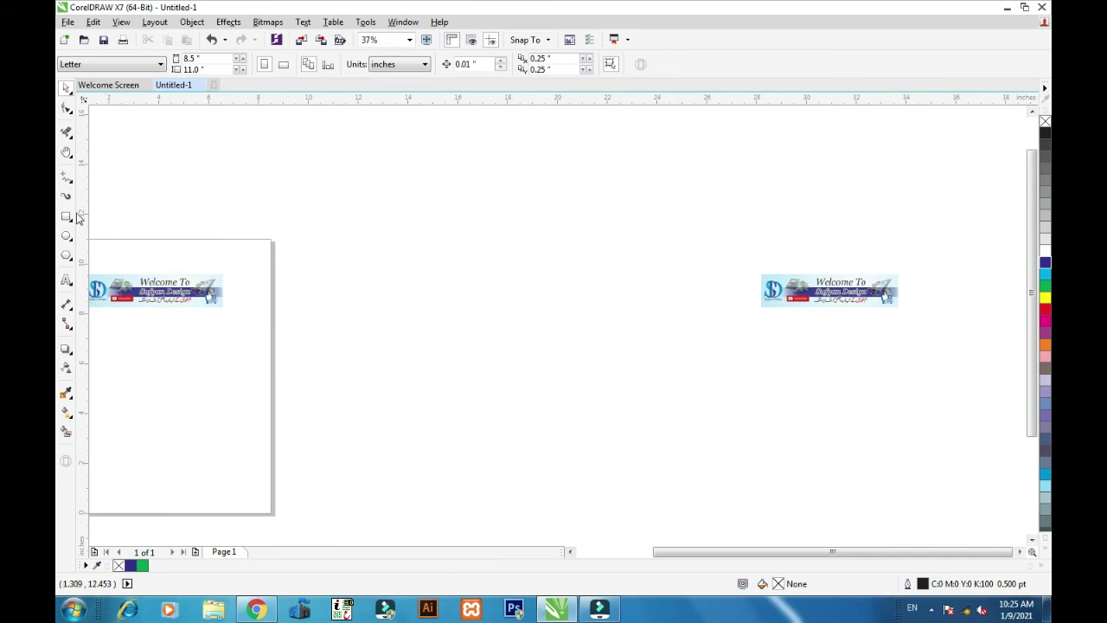
{"action": "left_click_drag", "start_coordinate": [372, 210], "coordinate": [669, 303]}
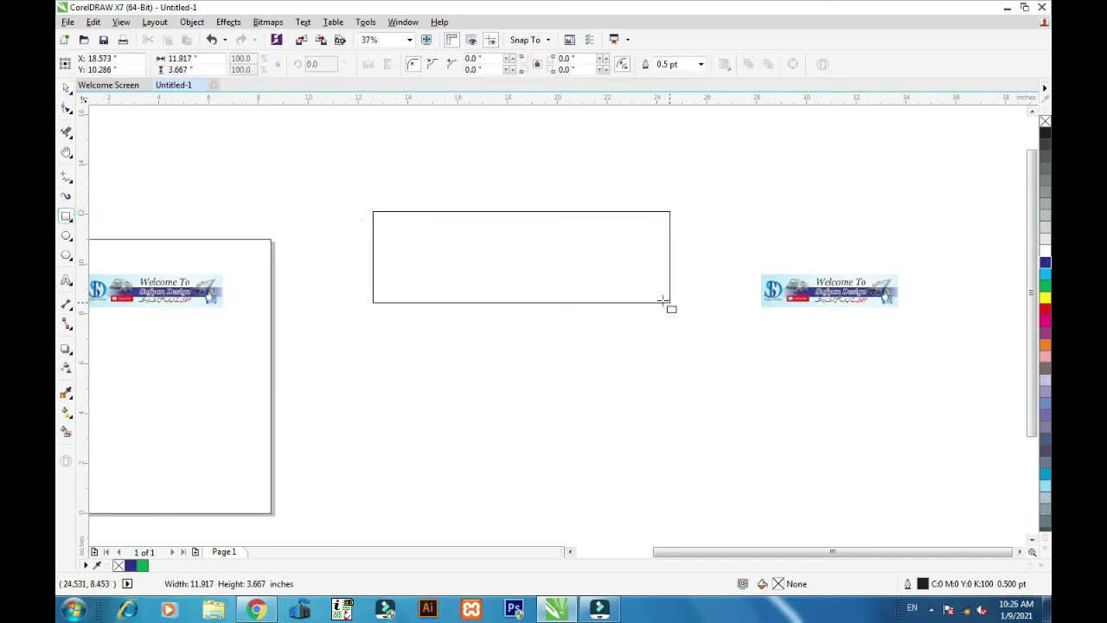
{"action": "left_click", "coordinate": [67, 108]}
{"action": "left_click", "coordinate": [462, 226]}
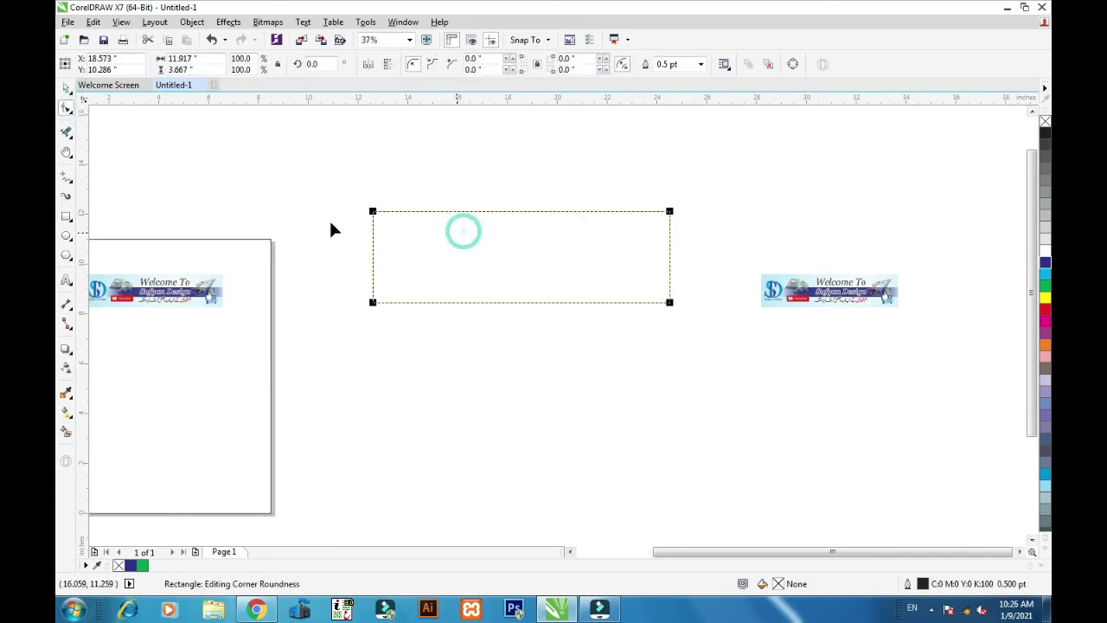
{"action": "key", "text": "ctrl+q"}
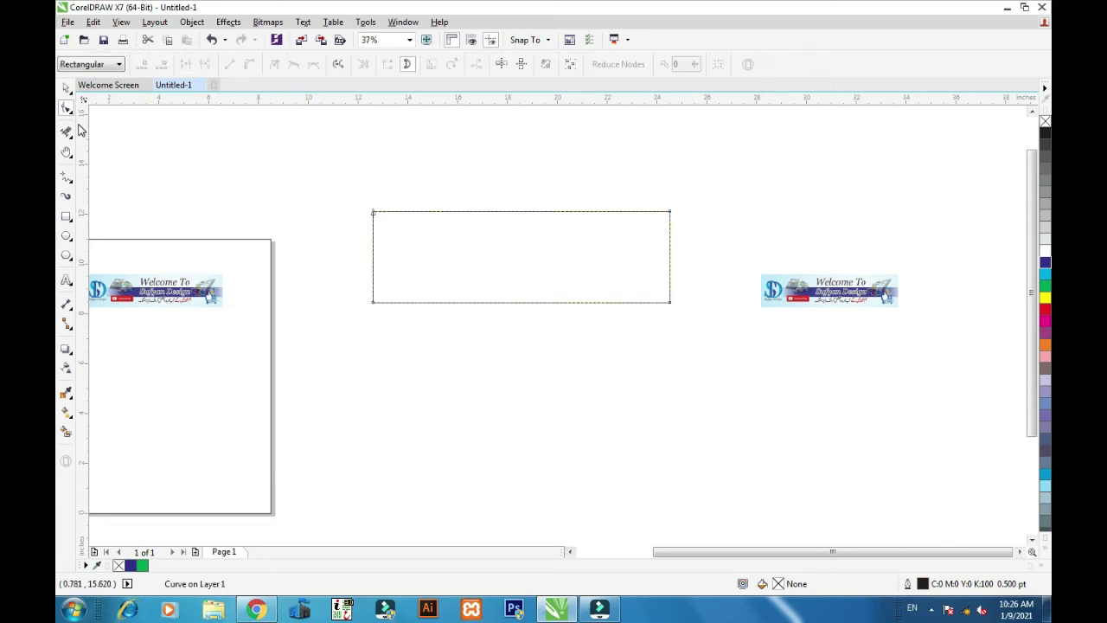
Step: Lower the top-left node and drag node handles to sweep the top edge into an S-wave
{"action": "left_click", "coordinate": [571, 212]}
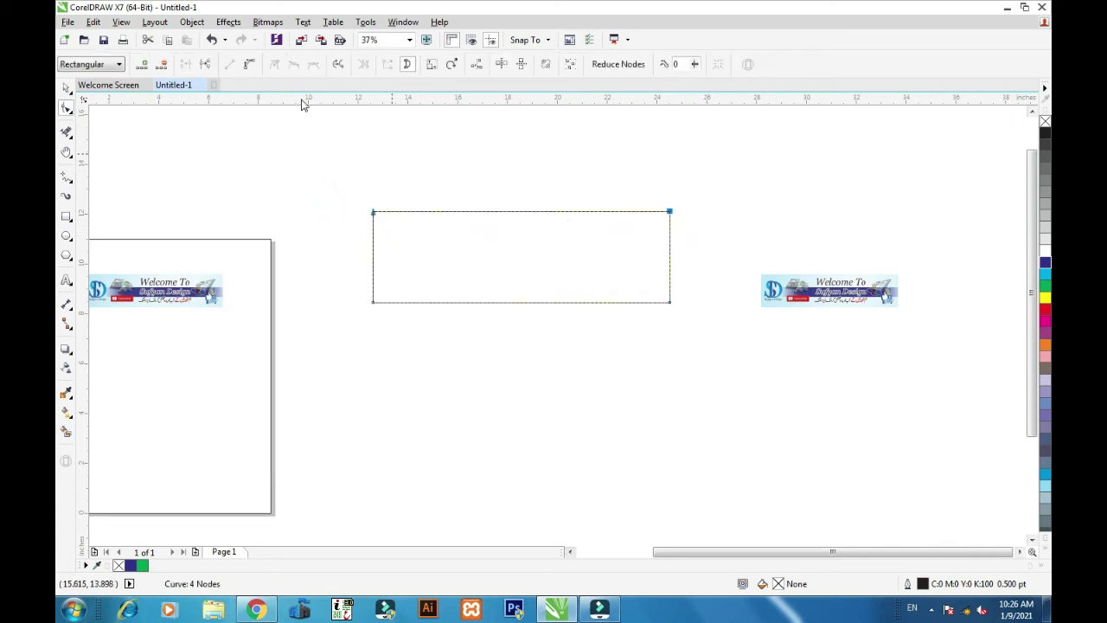
{"action": "left_click", "coordinate": [300, 131]}
{"action": "left_click", "coordinate": [374, 212]}
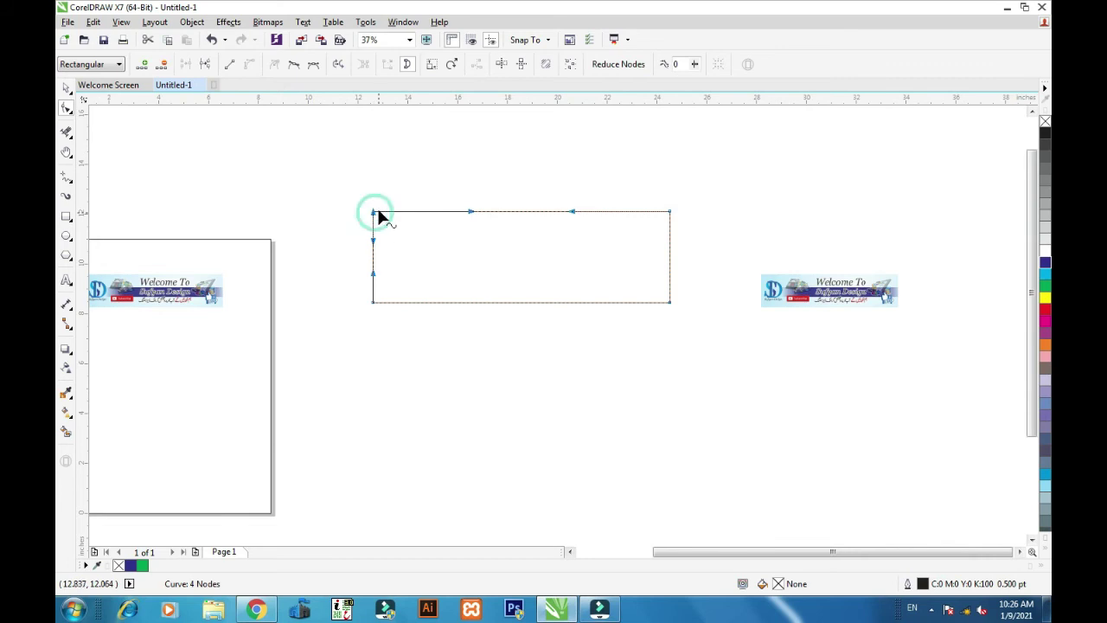
{"action": "left_click_drag", "start_coordinate": [374, 213], "coordinate": [374, 264]}
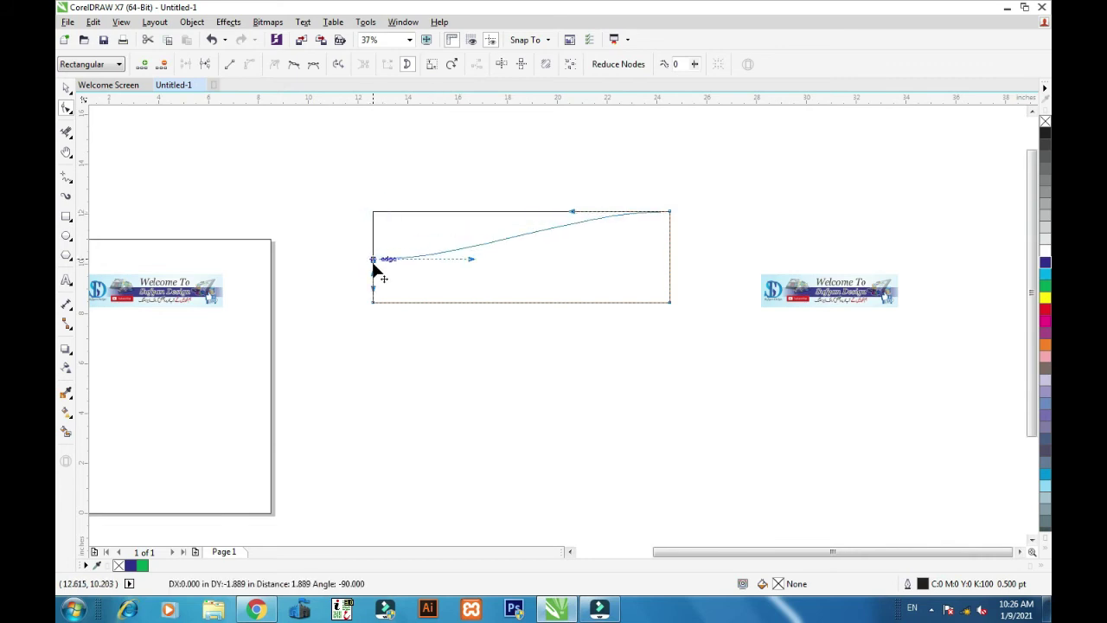
{"action": "left_click", "coordinate": [570, 212]}
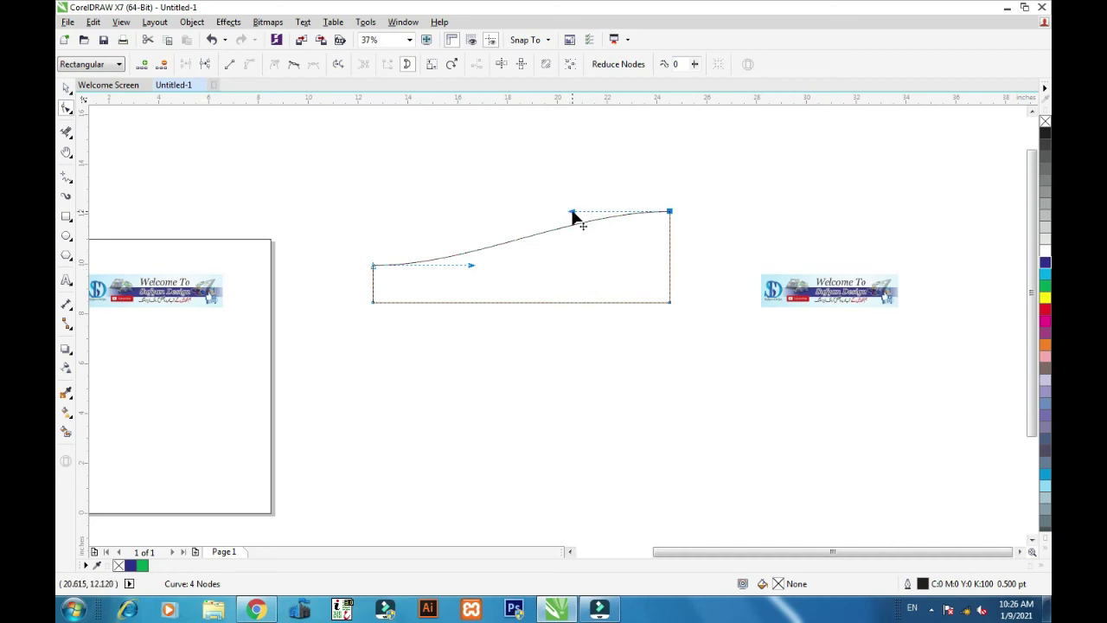
{"action": "left_click_drag", "start_coordinate": [572, 213], "coordinate": [579, 268]}
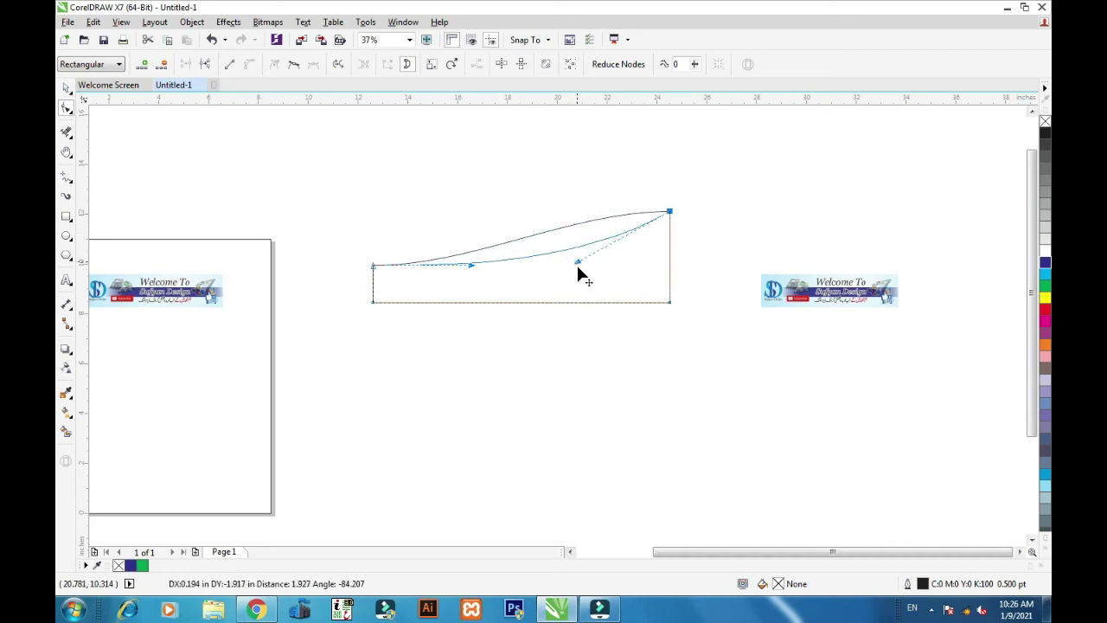
{"action": "left_click_drag", "start_coordinate": [472, 265], "coordinate": [476, 212]}
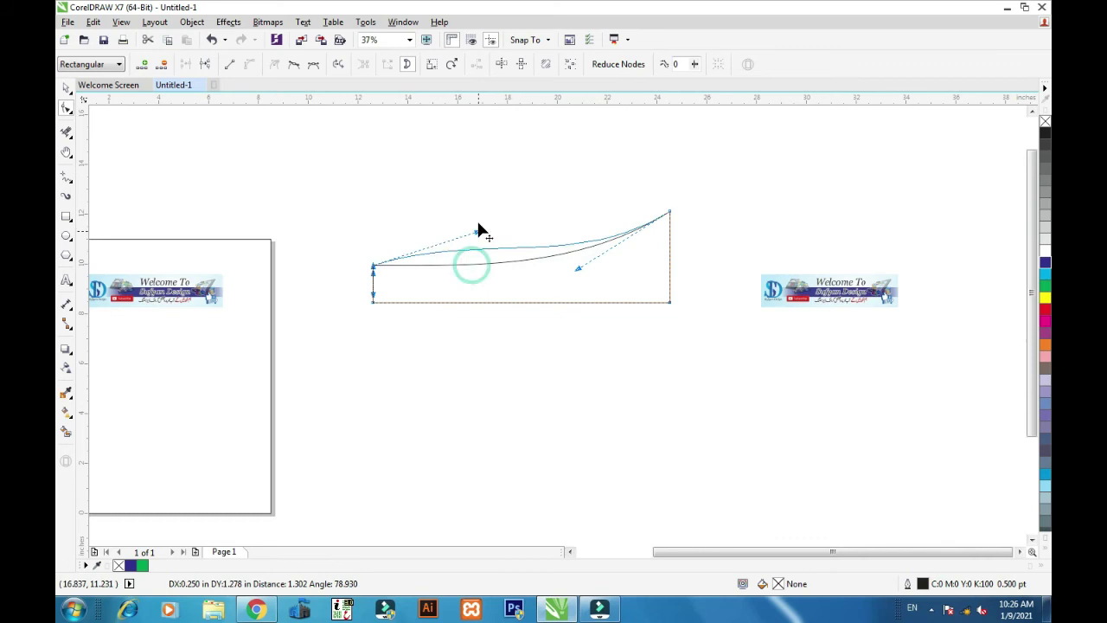
{"action": "double_click", "coordinate": [67, 90]}
{"action": "left_click", "coordinate": [556, 269]}
{"action": "left_click", "coordinate": [827, 279]}
Step: Duplicate the wave shape slightly offset and fill the copy dark blue
{"action": "left_click", "coordinate": [635, 235]}
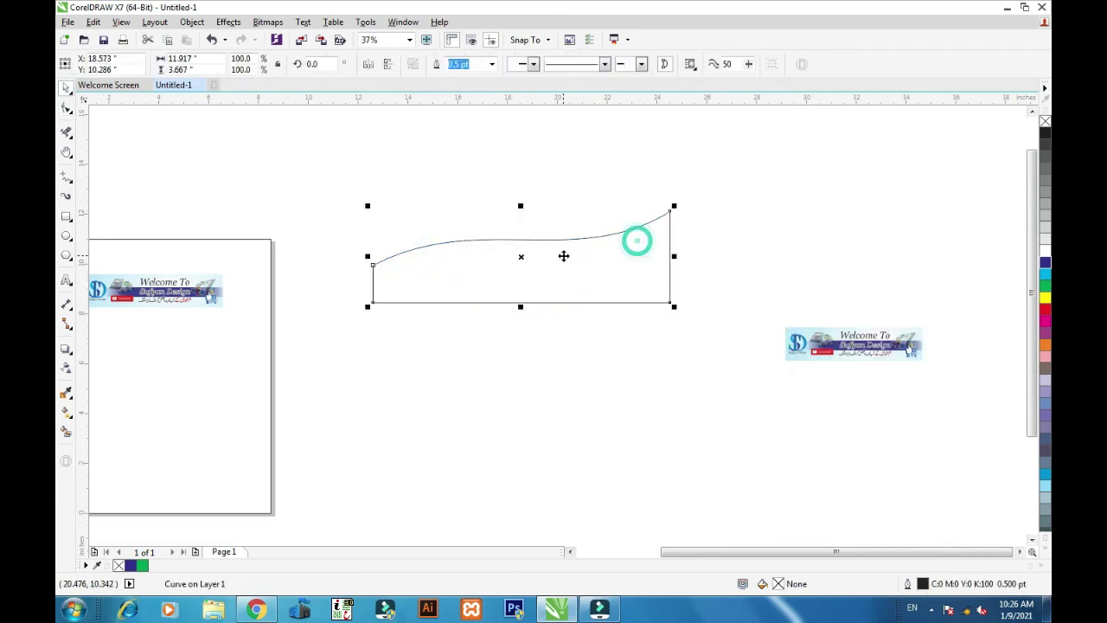
{"action": "scroll", "coordinate": [563, 256], "scroll_direction": "up", "scroll_amount": 2}
{"action": "double_click", "coordinate": [557, 256]}
{"action": "left_click", "coordinate": [67, 88]}
{"action": "left_click_drag", "start_coordinate": [420, 263], "coordinate": [425, 269]}
{"action": "scroll", "coordinate": [507, 269], "scroll_direction": "down", "scroll_amount": 2}
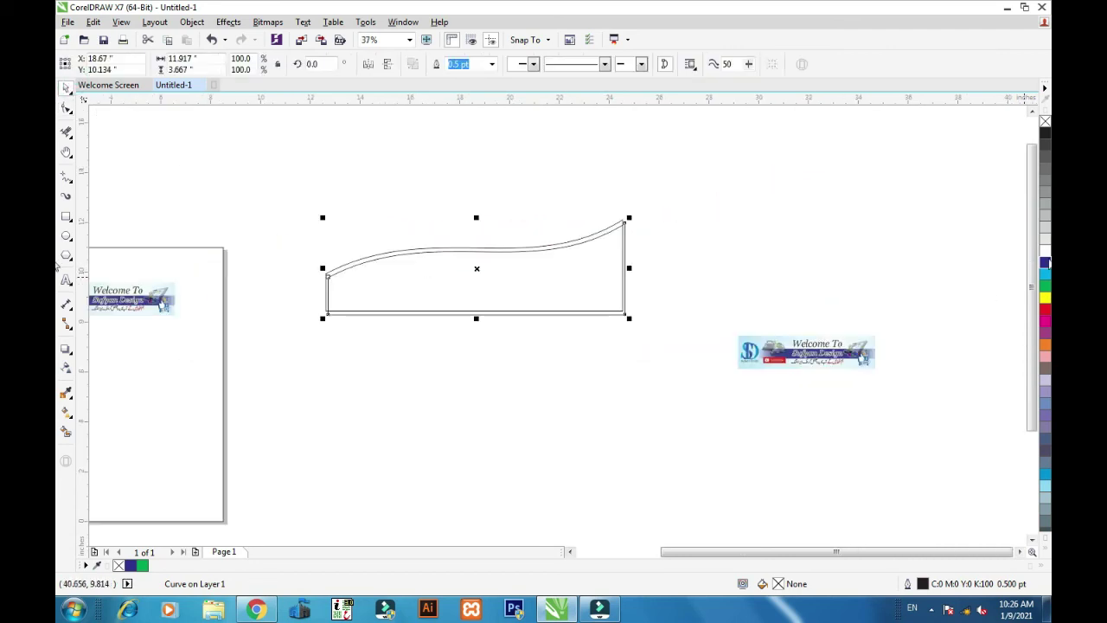
{"action": "left_click", "coordinate": [1045, 262]}
{"action": "left_click", "coordinate": [864, 254]}
Step: Fill the wave shape red and give the wave curve a green outline
{"action": "scroll", "coordinate": [517, 260], "scroll_direction": "up", "scroll_amount": 2}
{"action": "left_click", "coordinate": [512, 243]}
{"action": "left_click", "coordinate": [66, 87]}
{"action": "left_click", "coordinate": [1045, 309]}
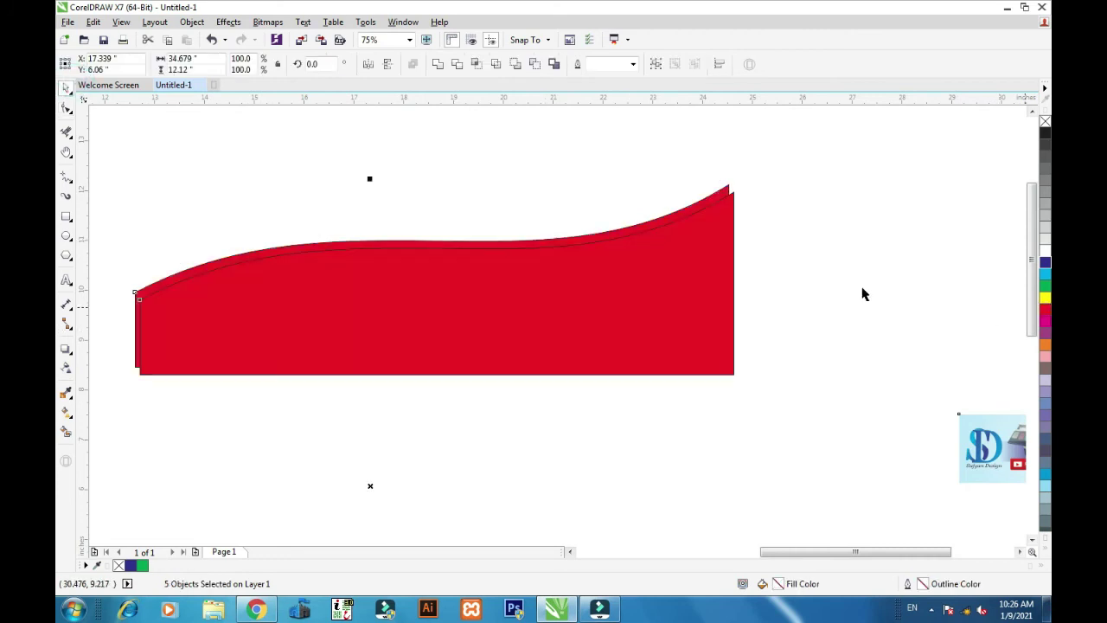
{"action": "left_click", "coordinate": [860, 286]}
{"action": "scroll", "coordinate": [757, 277], "scroll_direction": "down", "scroll_amount": 2}
{"action": "scroll", "coordinate": [749, 240], "scroll_direction": "up", "scroll_amount": 2}
{"action": "left_click", "coordinate": [750, 239]}
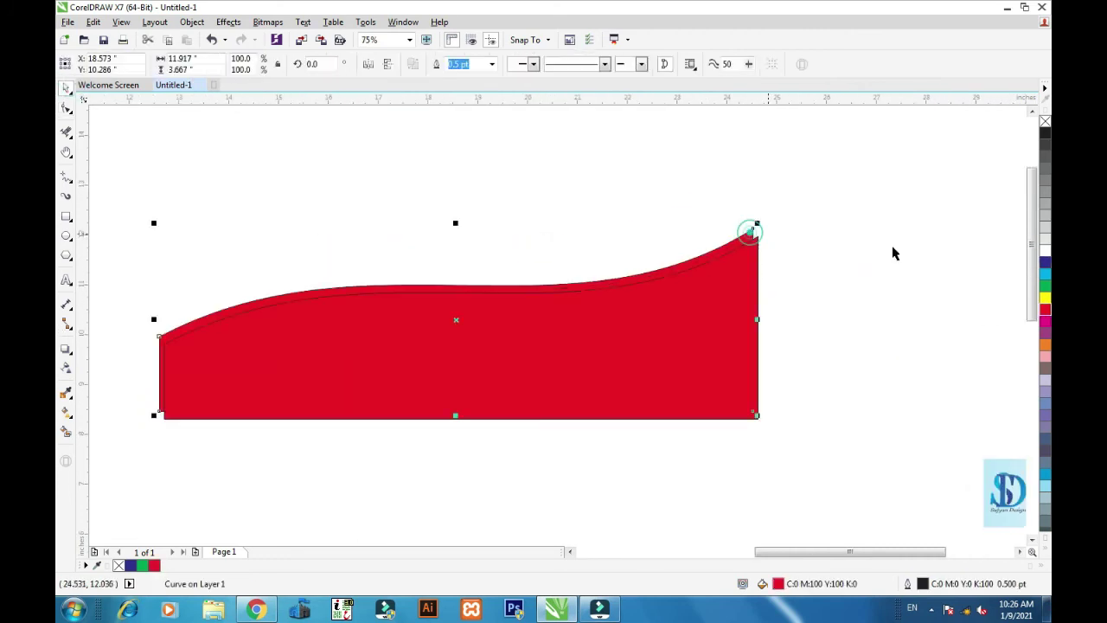
{"action": "right_click", "coordinate": [1045, 286]}
{"action": "left_click", "coordinate": [975, 275]}
Step: Trim the red shape with the overlapping green curve, then delete the red shape
{"action": "scroll", "coordinate": [843, 272], "scroll_direction": "down", "scroll_amount": 2}
{"action": "left_click_drag", "start_coordinate": [848, 230], "coordinate": [461, 364]}
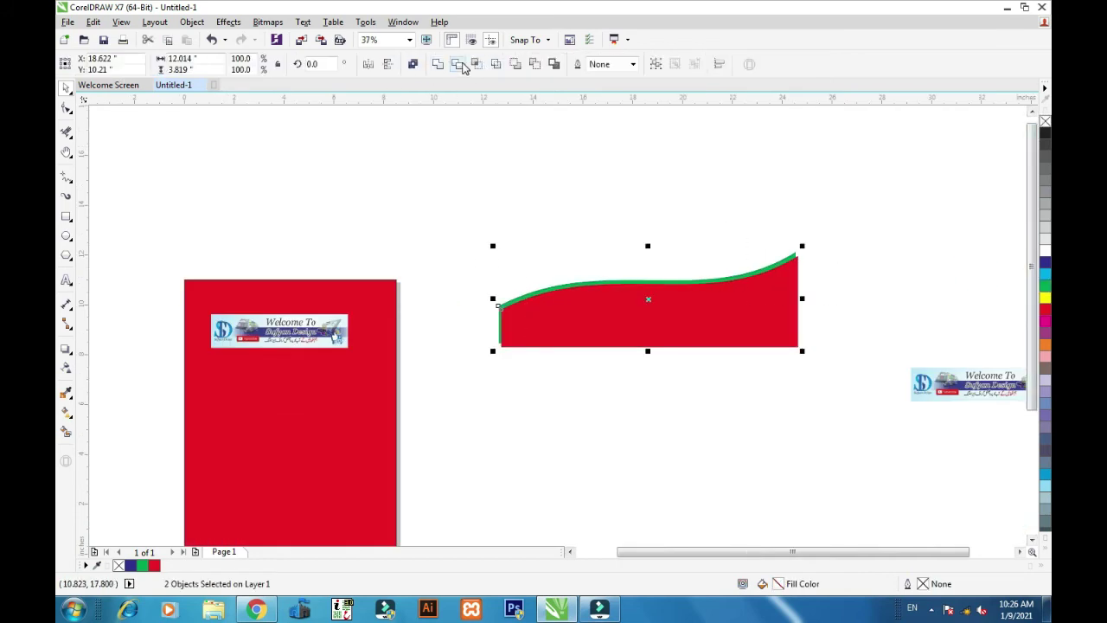
{"action": "left_click", "coordinate": [458, 64]}
{"action": "left_click_drag", "start_coordinate": [662, 309], "coordinate": [664, 398]}
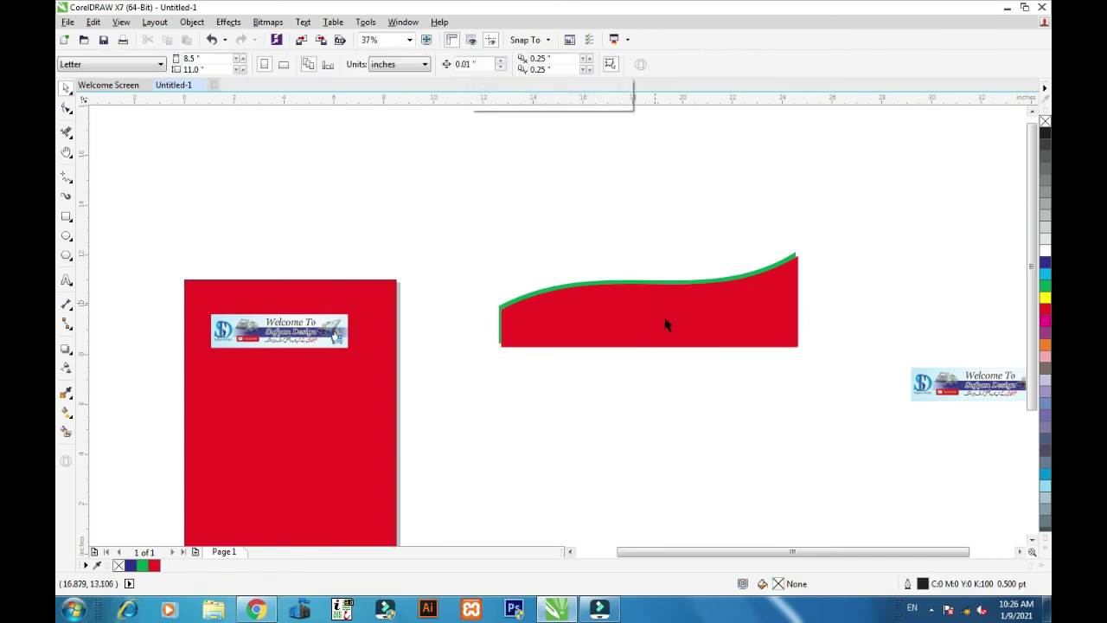
{"action": "key", "text": "Delete"}
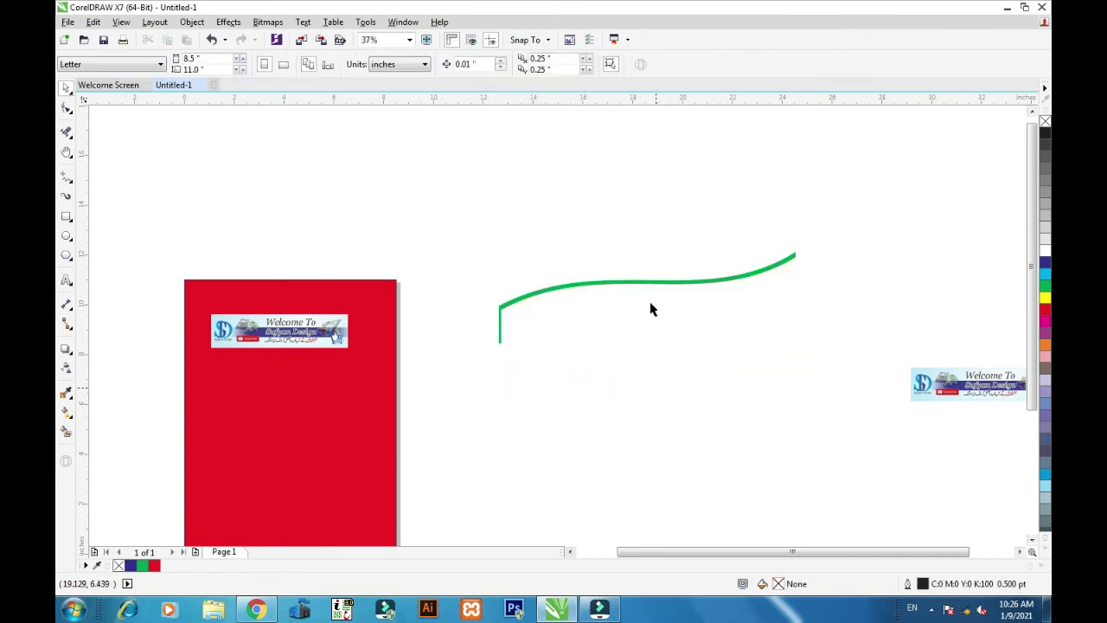
Step: Delete the bottom node of the green curve's vertical segment with the Shape tool
{"action": "scroll", "coordinate": [642, 294], "scroll_direction": "up", "scroll_amount": 2}
{"action": "left_click", "coordinate": [578, 270]}
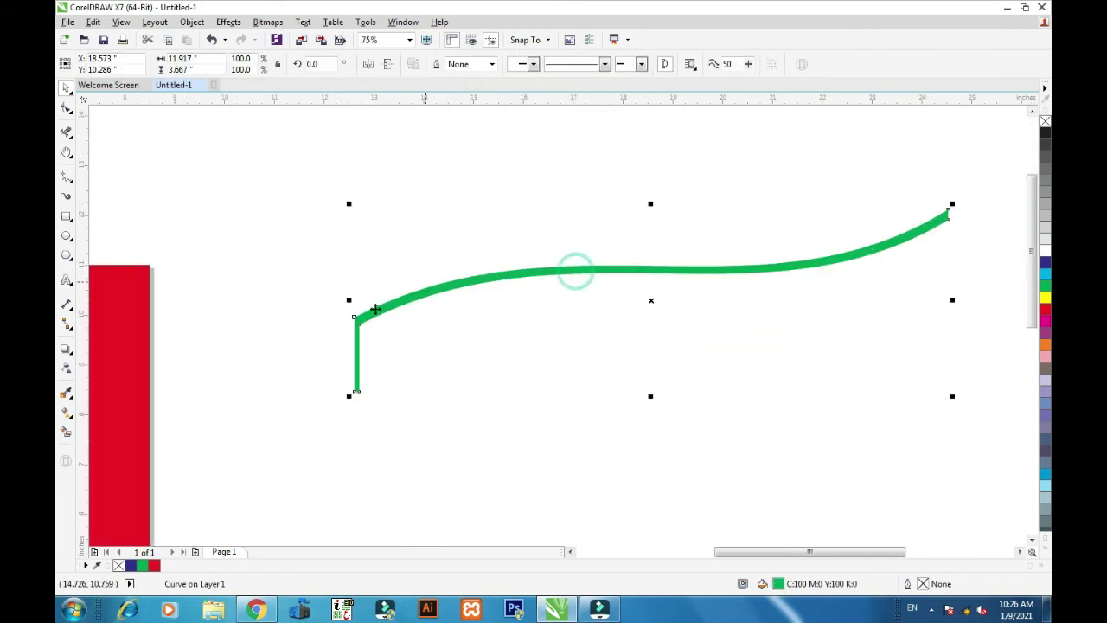
{"action": "double_click", "coordinate": [357, 369]}
{"action": "left_click_drag", "start_coordinate": [330, 413], "coordinate": [399, 350]}
{"action": "key", "text": "Delete"}
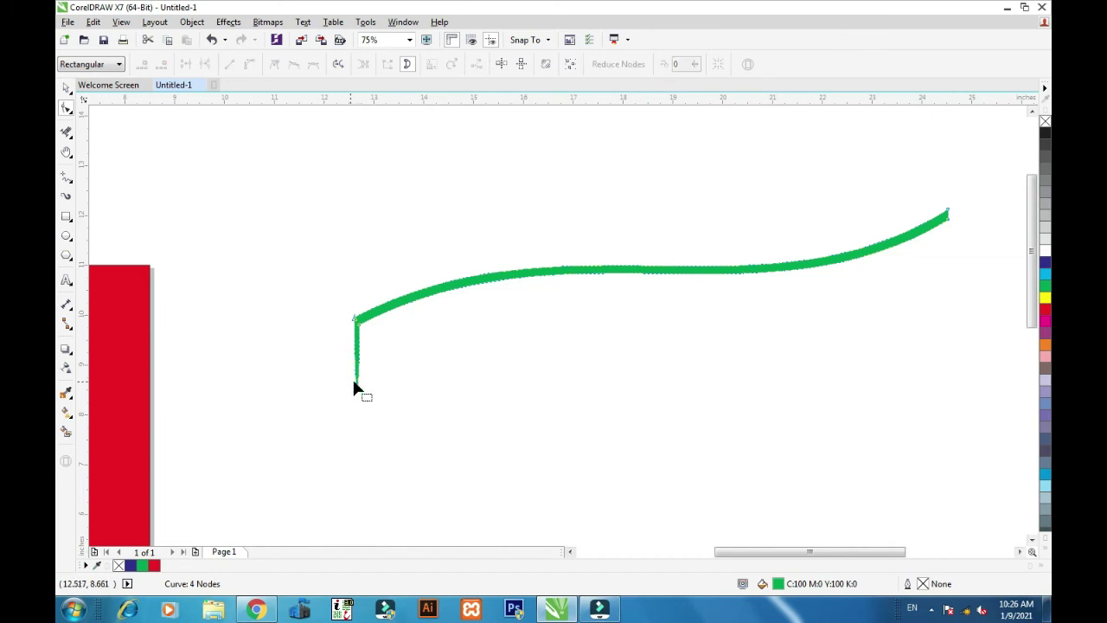
{"action": "left_click", "coordinate": [356, 383]}
{"action": "left_click", "coordinate": [356, 338]}
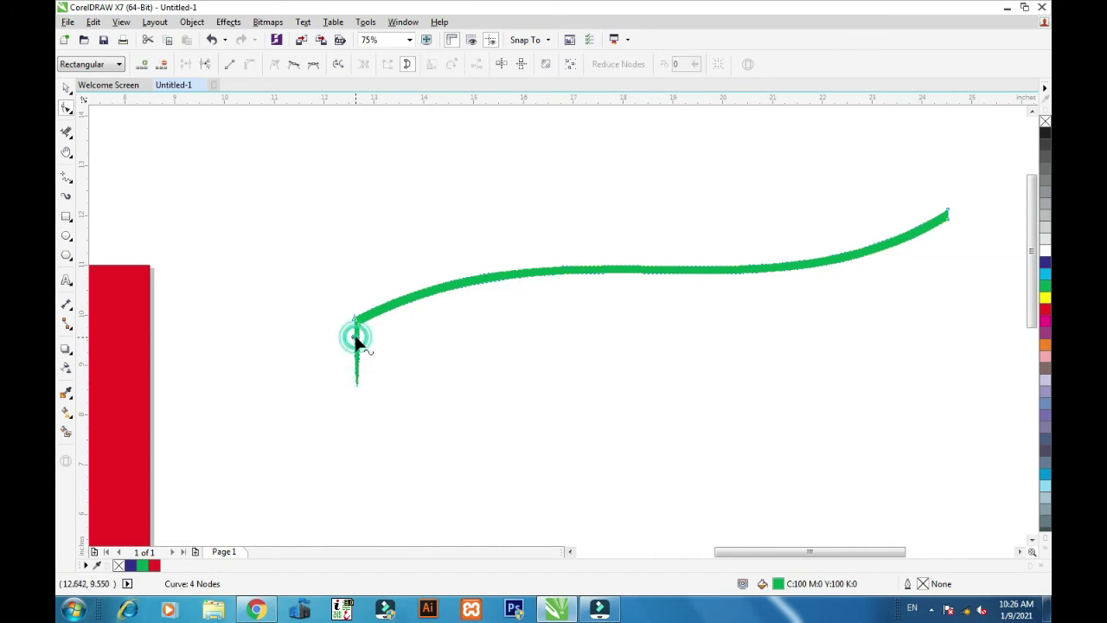
{"action": "scroll", "coordinate": [359, 342], "scroll_direction": "down", "scroll_amount": 1}
{"action": "left_click", "coordinate": [66, 86]}
Step: Delete the green curve and draw a straight horizontal line across the canvas
{"action": "key", "text": "Delete"}
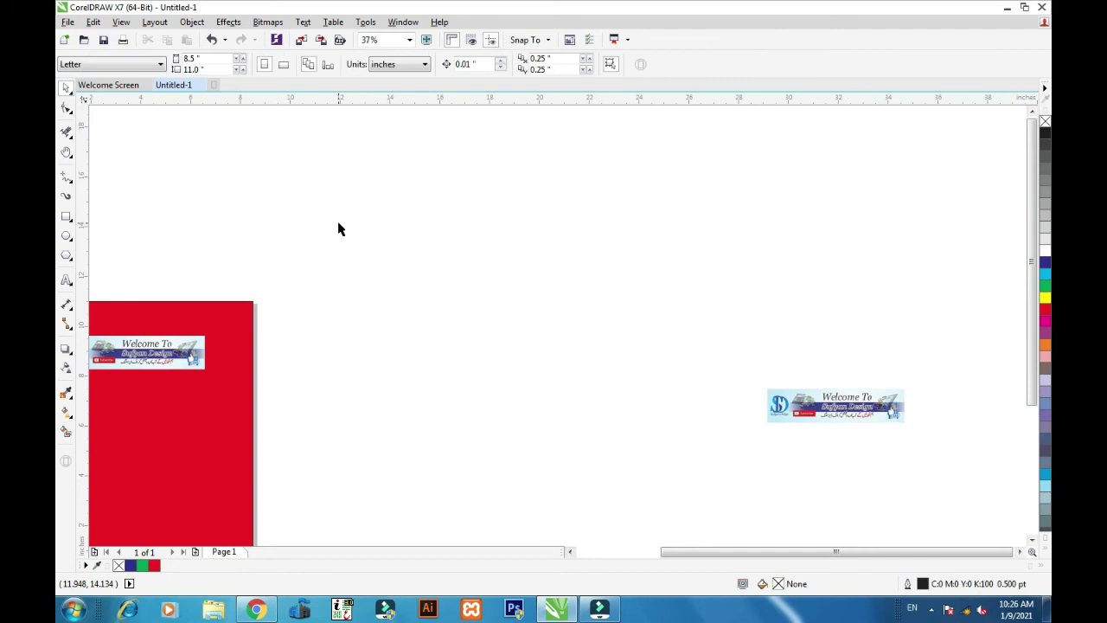
{"action": "double_click", "coordinate": [74, 172]}
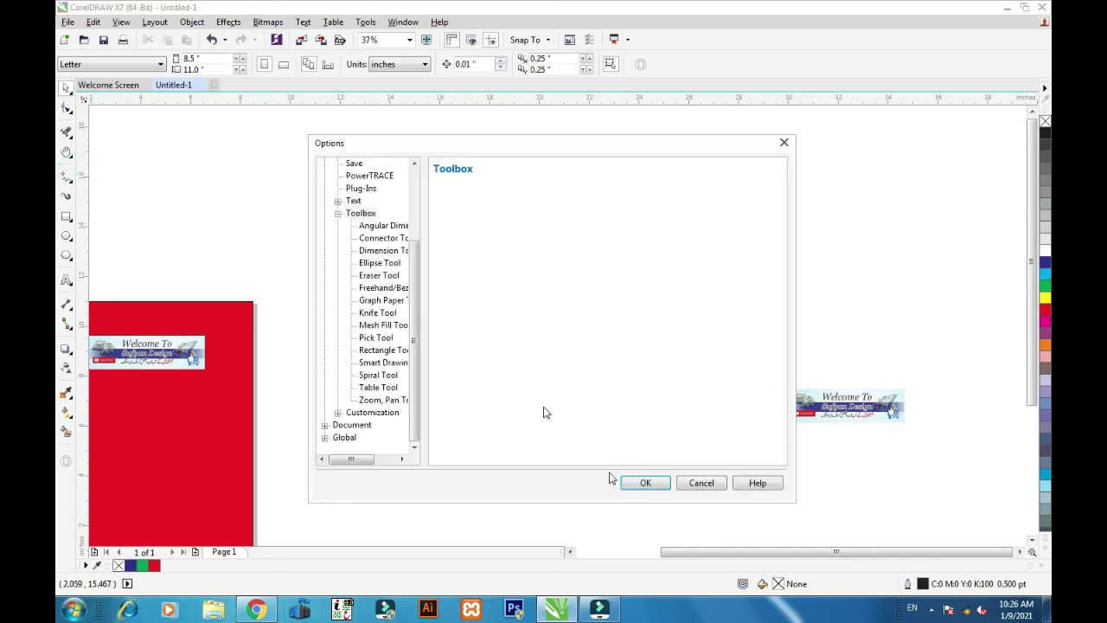
{"action": "left_click", "coordinate": [698, 490]}
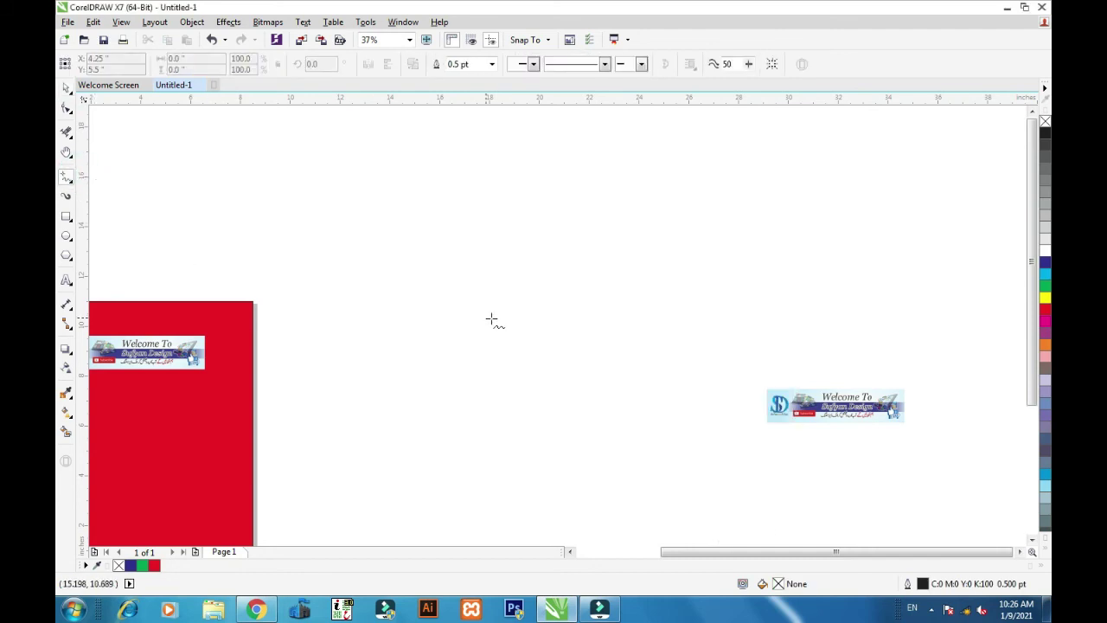
{"action": "left_click", "coordinate": [317, 214]}
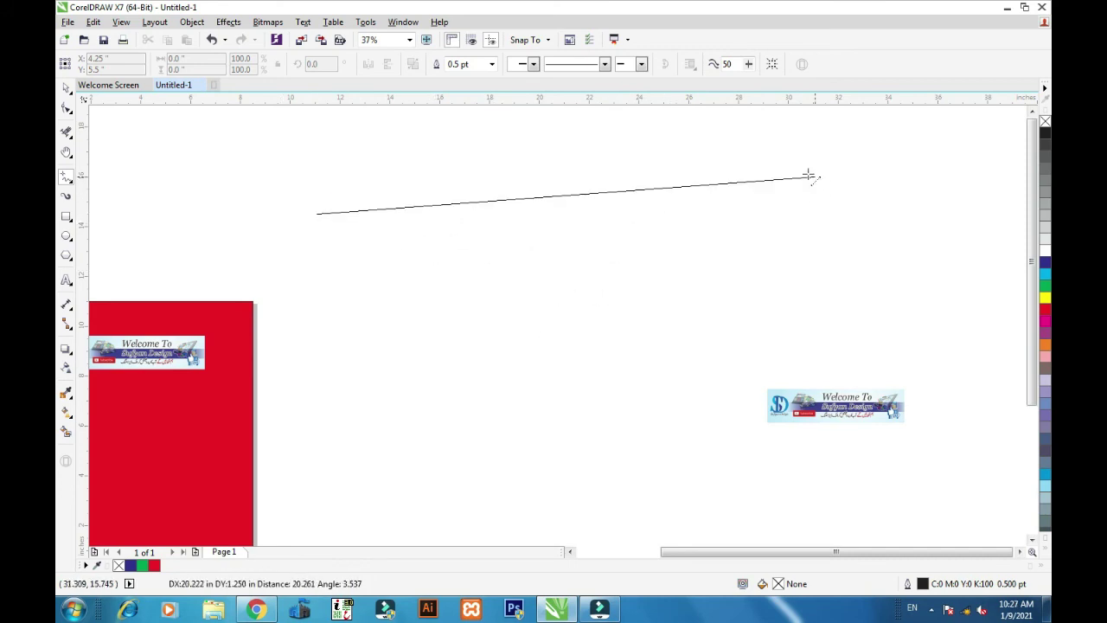
{"action": "left_click", "coordinate": [822, 208]}
Step: Undo a trial rotation of the line and marquee-select its nodes with the Shape tool
{"action": "left_click", "coordinate": [67, 88]}
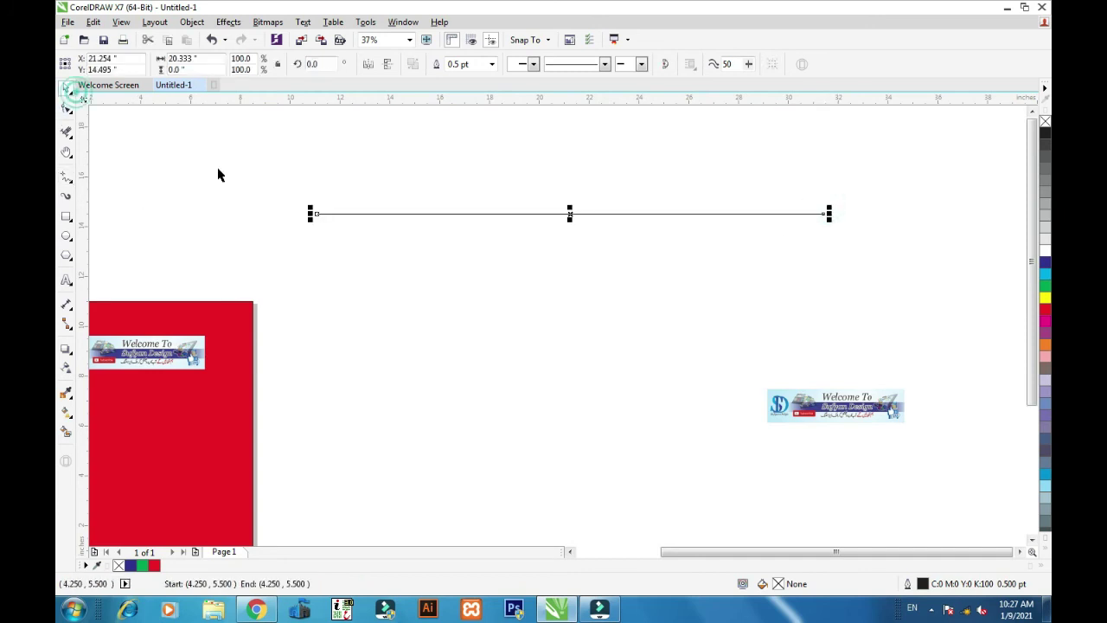
{"action": "left_click", "coordinate": [440, 221]}
{"action": "left_click_drag", "start_coordinate": [435, 225], "coordinate": [427, 234]}
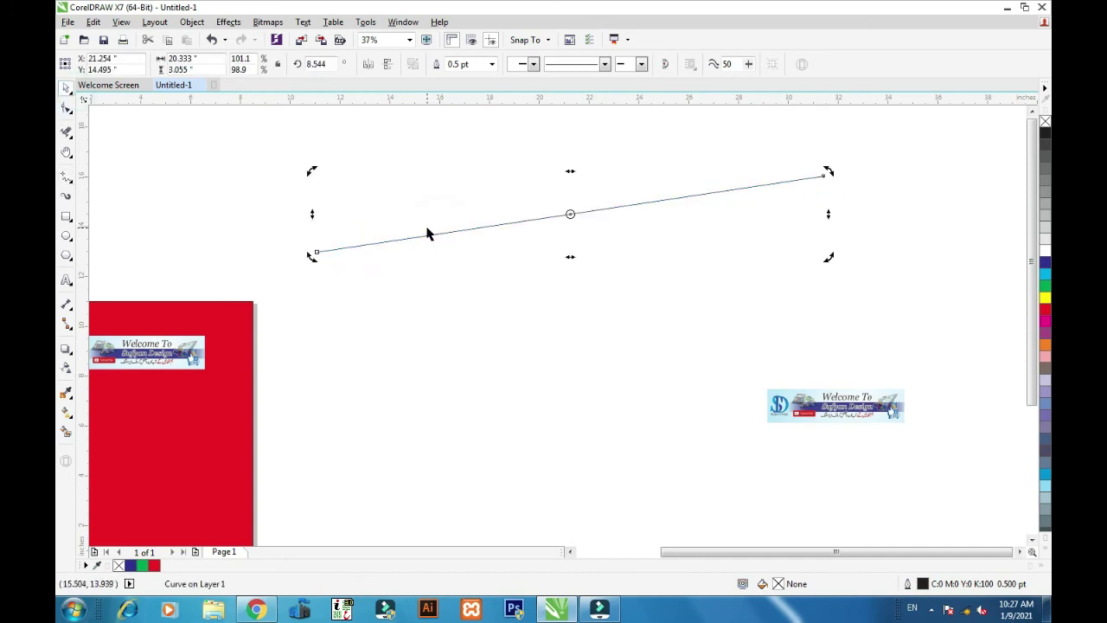
{"action": "key", "text": "ctrl+z"}
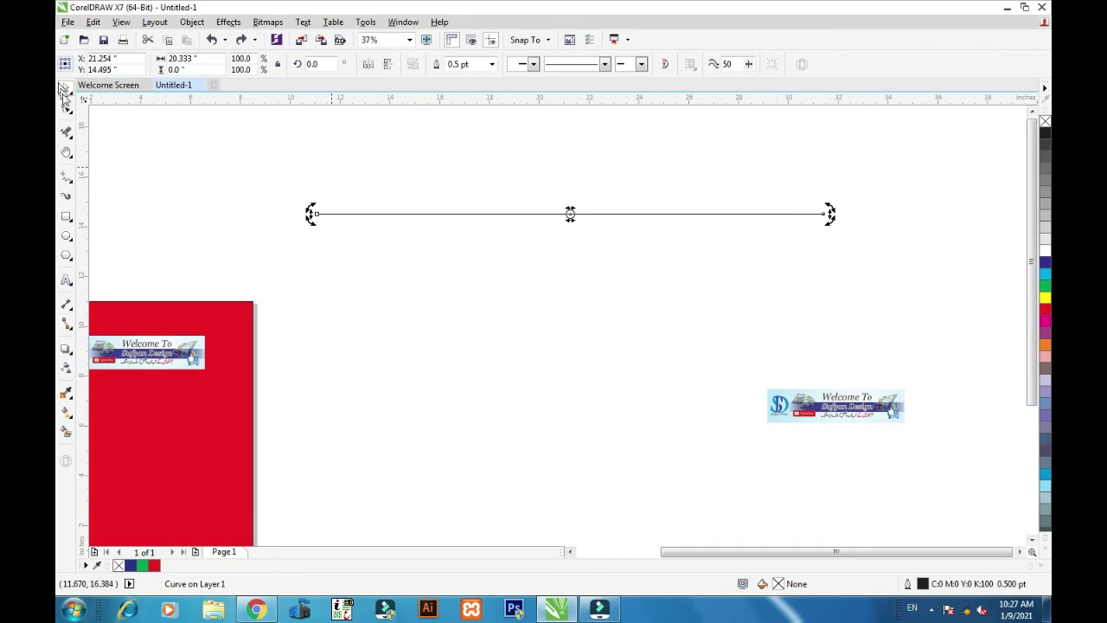
{"action": "left_click", "coordinate": [72, 114]}
{"action": "left_click", "coordinate": [112, 106]}
{"action": "left_click_drag", "start_coordinate": [253, 173], "coordinate": [871, 241]}
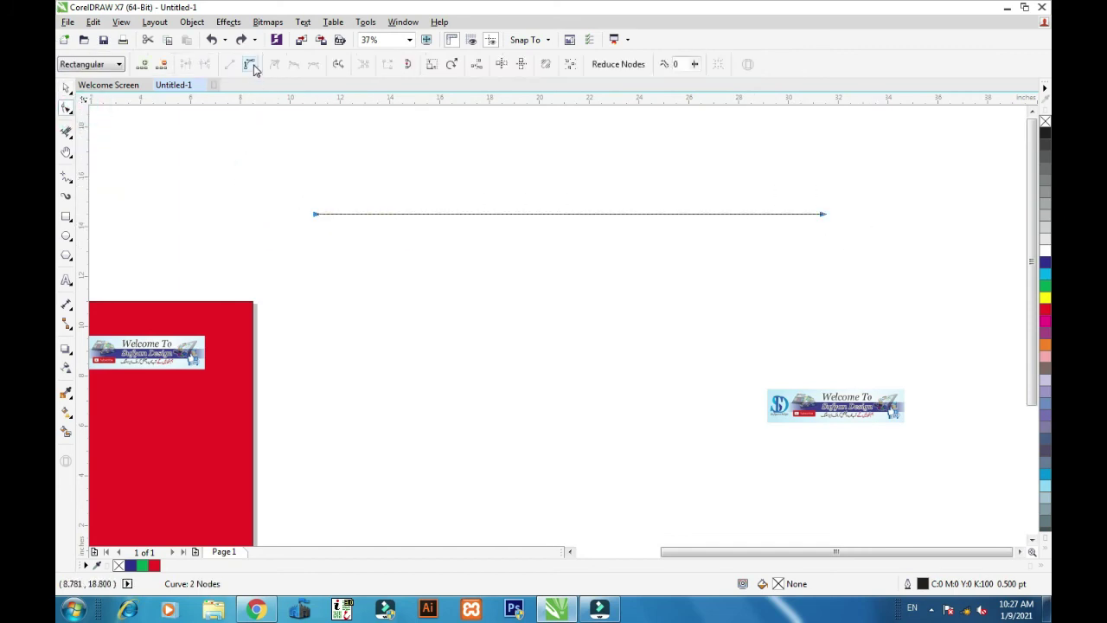
Step: Pull the line's left part up and right part down into a smooth two-node S-wave
{"action": "left_click", "coordinate": [285, 166]}
{"action": "left_click", "coordinate": [317, 214]}
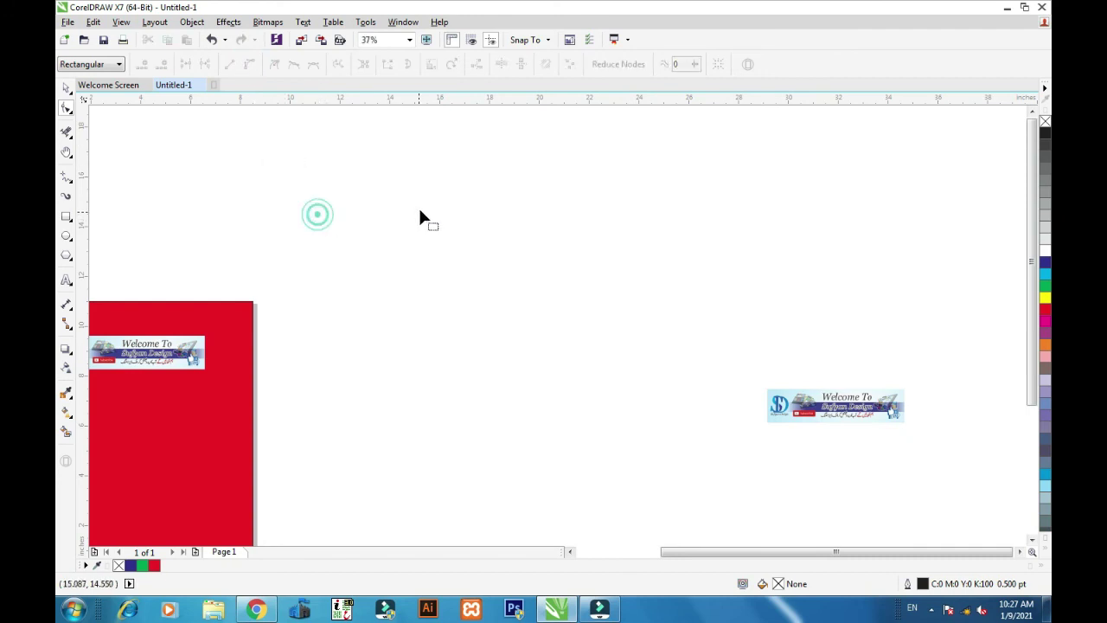
{"action": "key", "text": "ctrl+z"}
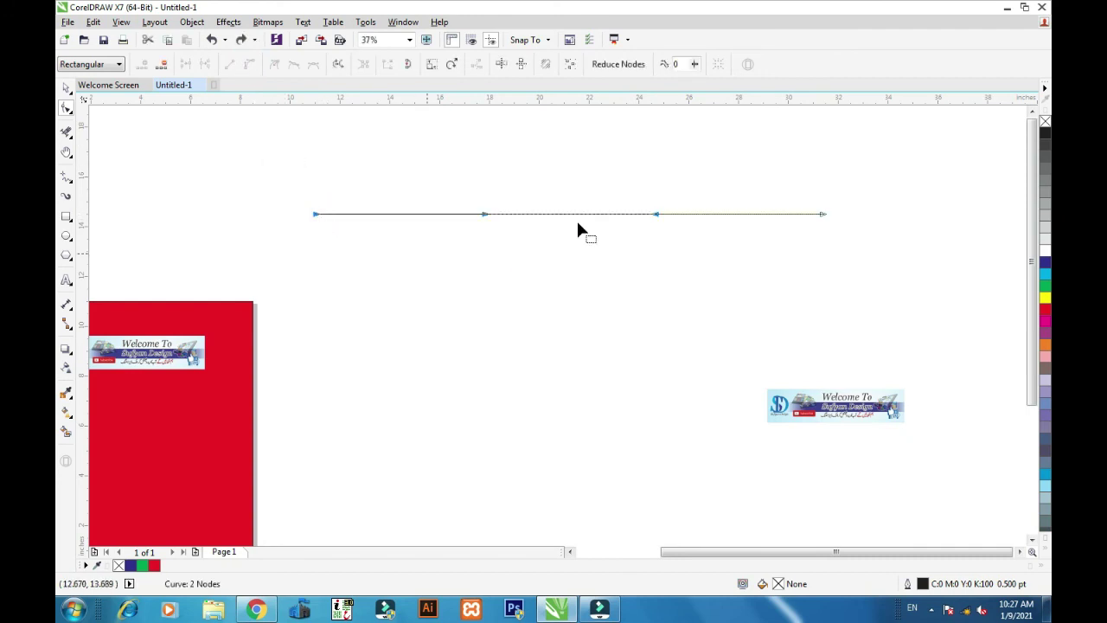
{"action": "left_click_drag", "start_coordinate": [484, 214], "coordinate": [481, 135]}
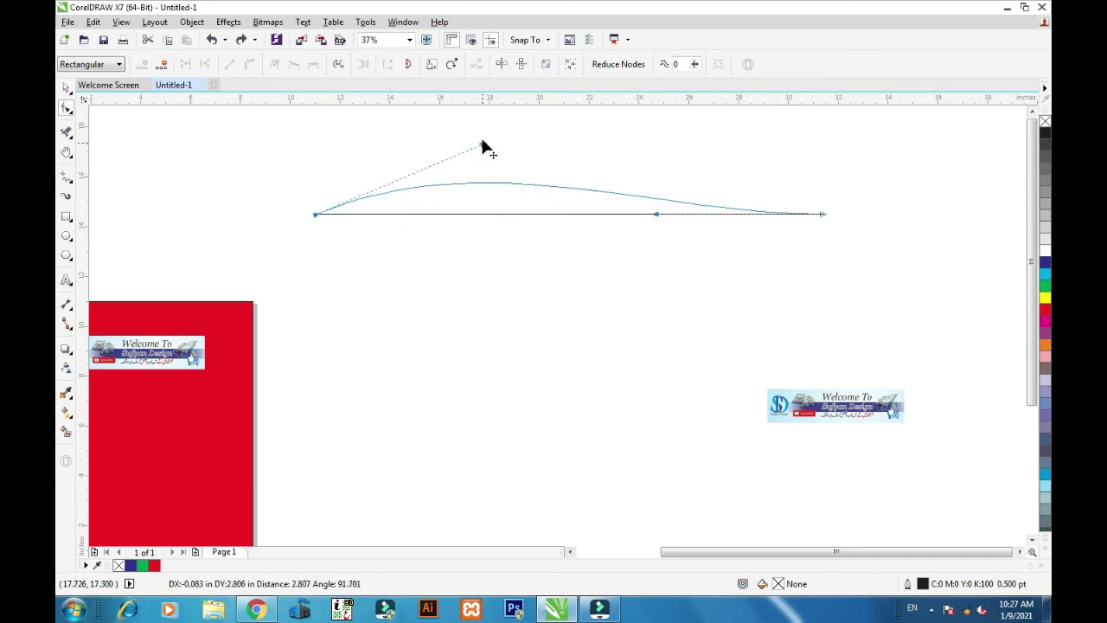
{"action": "left_click_drag", "start_coordinate": [655, 216], "coordinate": [651, 280]}
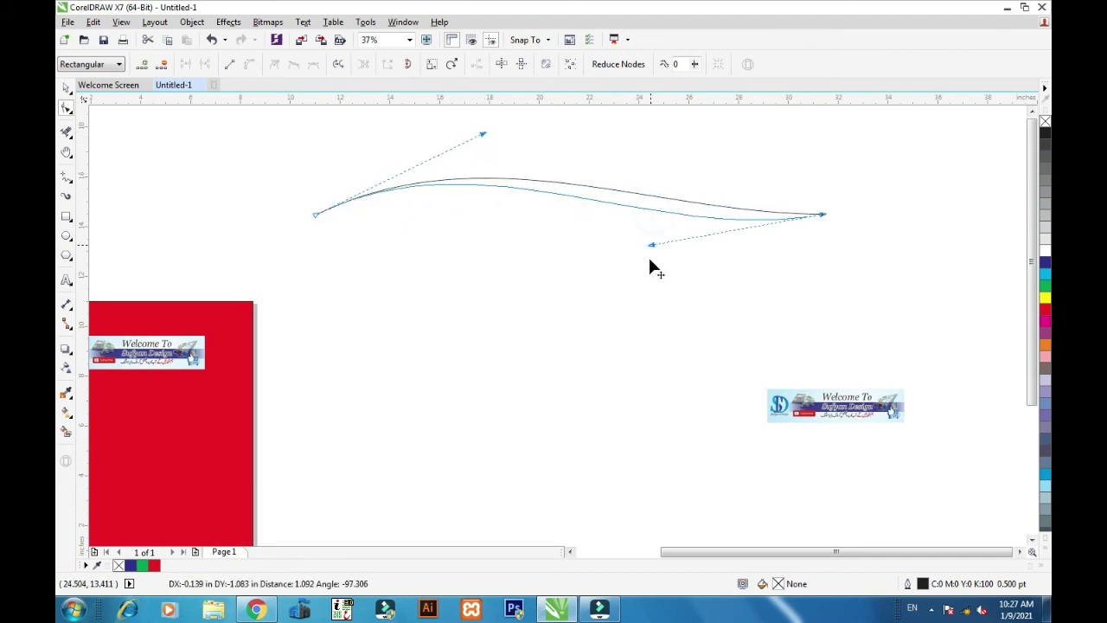
{"action": "left_click_drag", "start_coordinate": [485, 134], "coordinate": [593, 128]}
{"action": "left_click", "coordinate": [66, 88]}
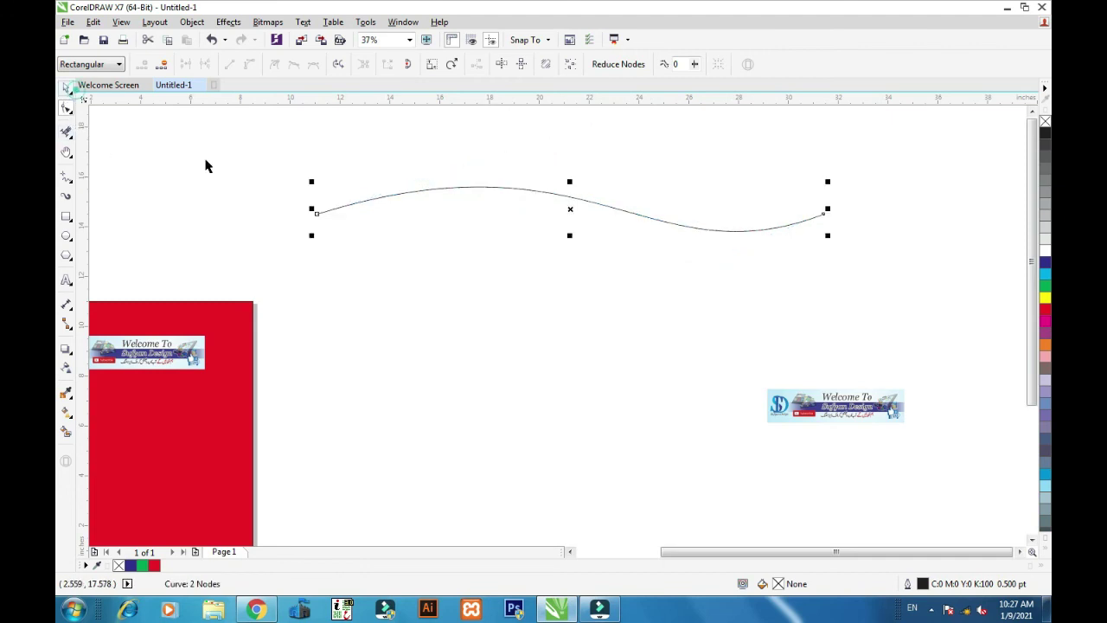
{"action": "left_click", "coordinate": [501, 291]}
{"action": "scroll", "coordinate": [525, 242], "scroll_direction": "down", "scroll_amount": 2}
{"action": "scroll", "coordinate": [528, 244], "scroll_direction": "up", "scroll_amount": 2}
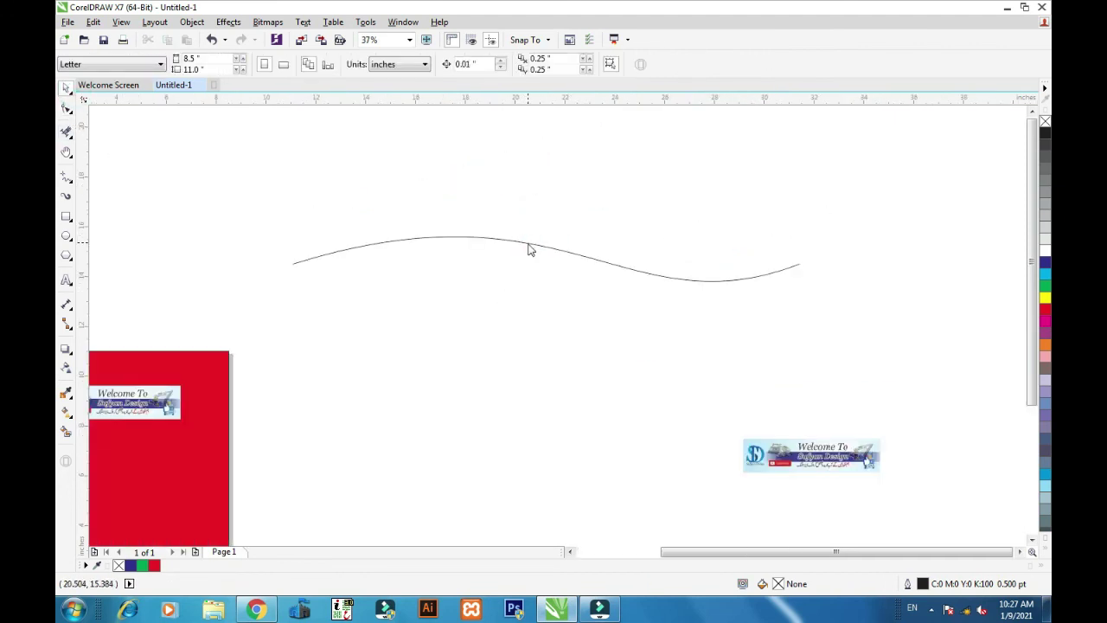
{"action": "left_click", "coordinate": [528, 245]}
Step: Give the wave curve a thin blue outline from the color palette
{"action": "left_click", "coordinate": [67, 88]}
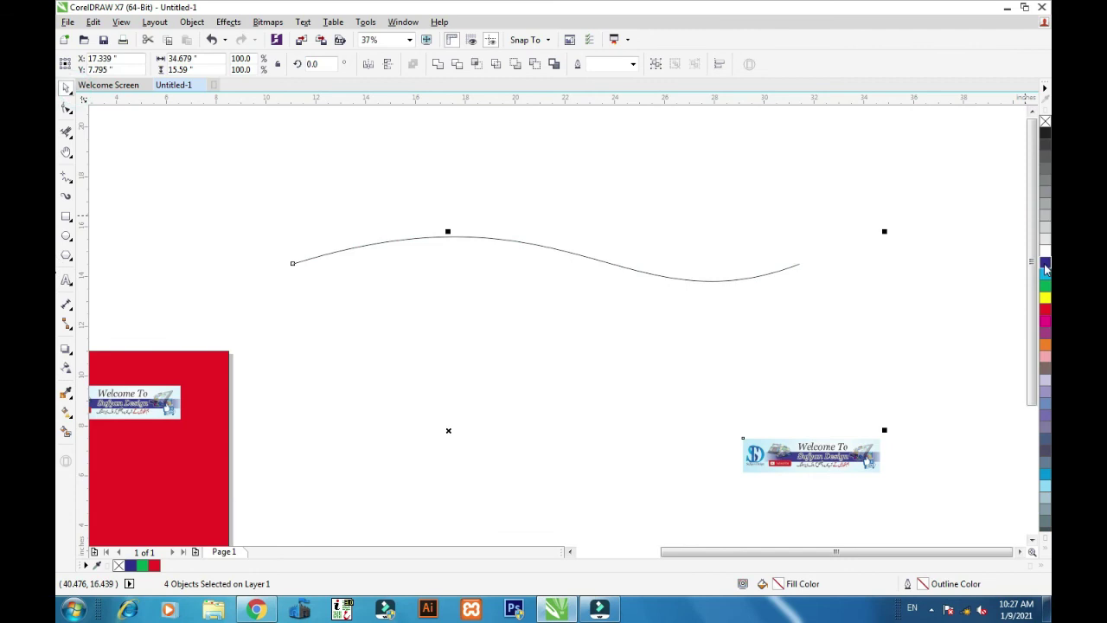
{"action": "left_click", "coordinate": [832, 288]}
{"action": "left_click", "coordinate": [749, 277]}
{"action": "key", "text": "F10"}
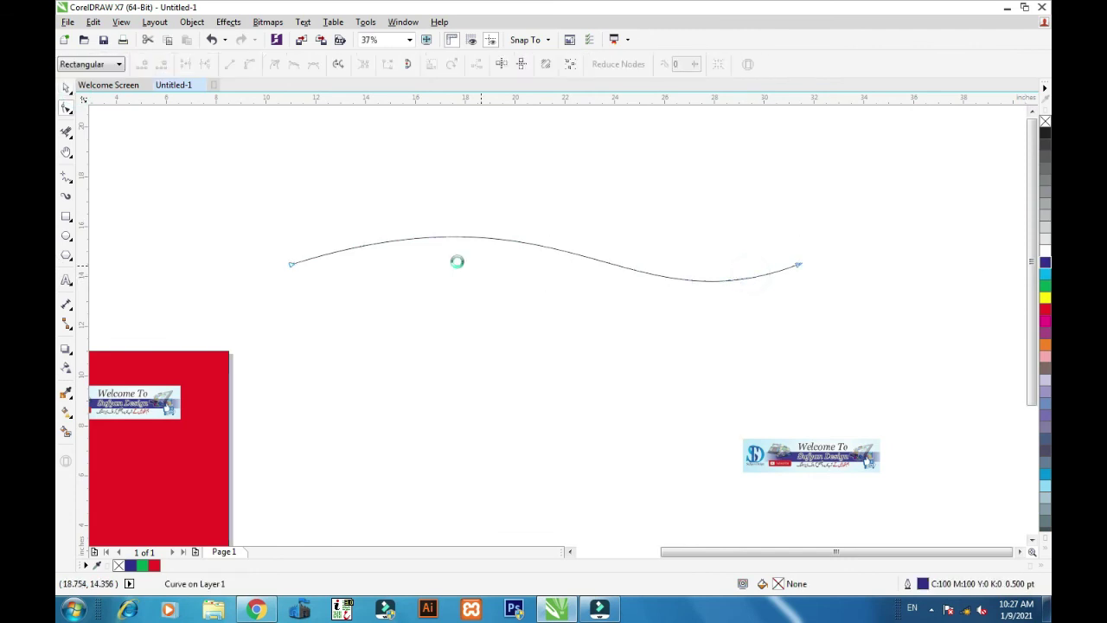
{"action": "scroll", "coordinate": [457, 260], "scroll_direction": "up", "scroll_amount": 2}
{"action": "left_click", "coordinate": [65, 88]}
{"action": "scroll", "coordinate": [378, 281], "scroll_direction": "down", "scroll_amount": 2}
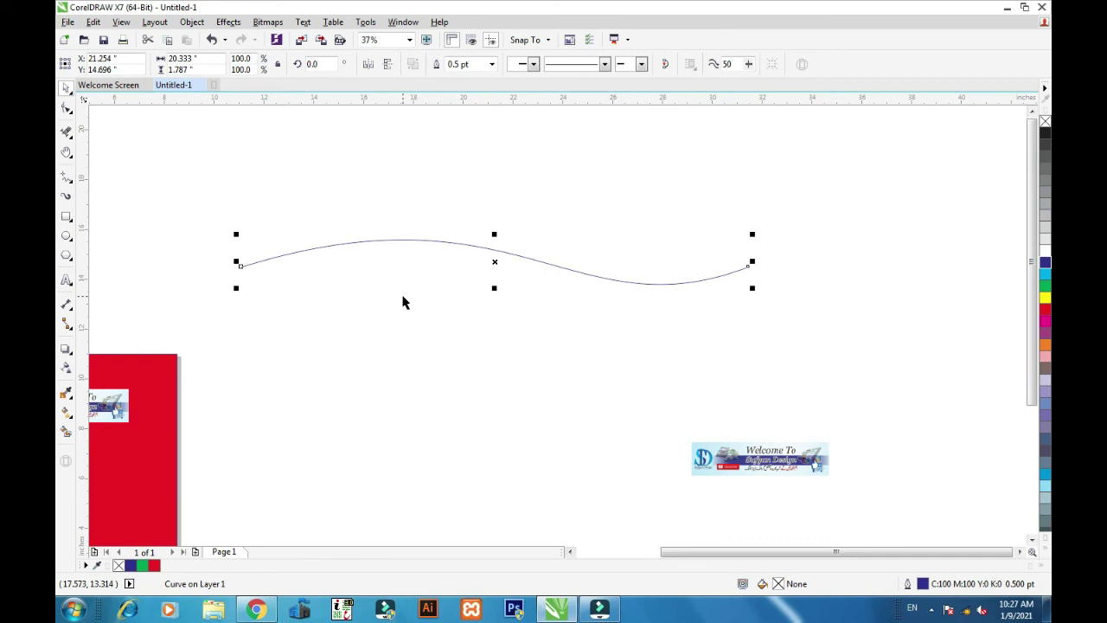
Step: Check the wave curve's nodes, then return to the Pick tool and deselect everything
{"action": "double_click", "coordinate": [445, 251]}
{"action": "scroll", "coordinate": [437, 250], "scroll_direction": "up", "scroll_amount": 2}
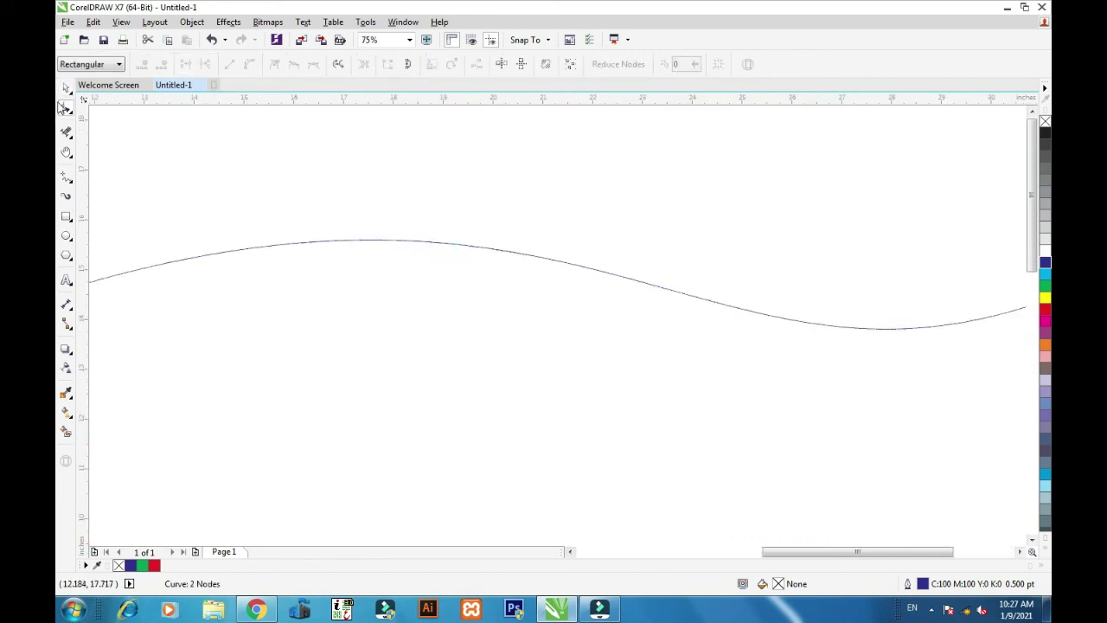
{"action": "left_click", "coordinate": [67, 88]}
{"action": "scroll", "coordinate": [510, 338], "scroll_direction": "down", "scroll_amount": 2}
{"action": "double_click", "coordinate": [453, 289]}
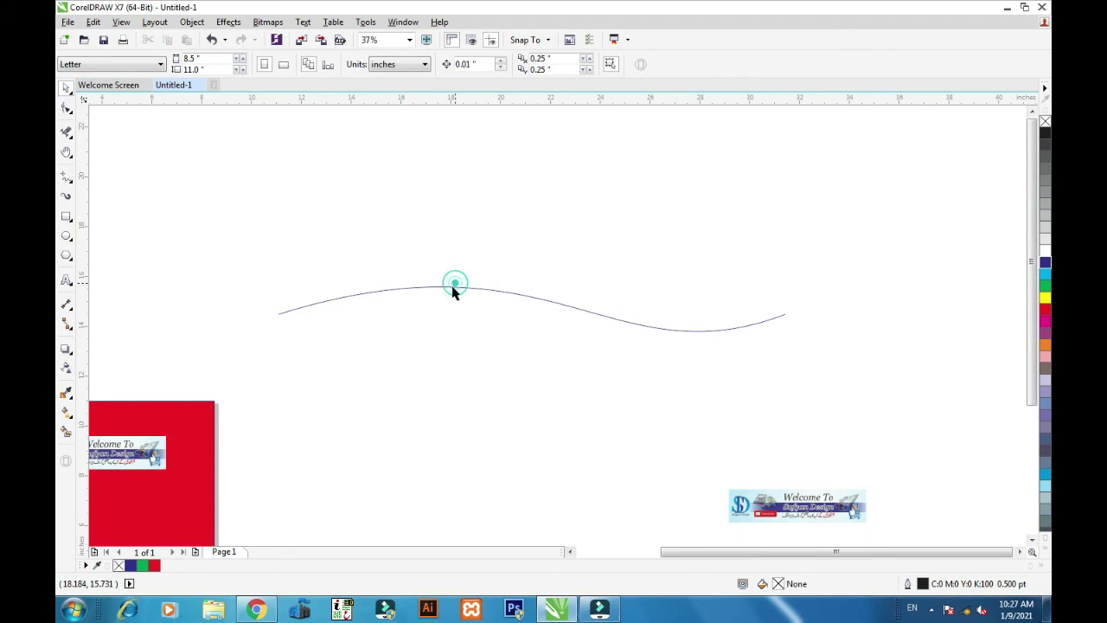
{"action": "left_click", "coordinate": [66, 88]}
{"action": "left_click", "coordinate": [414, 263]}
Step: Type the studio name as artistic text just above the wave curve
{"action": "left_click", "coordinate": [66, 281]}
{"action": "left_click", "coordinate": [326, 238]}
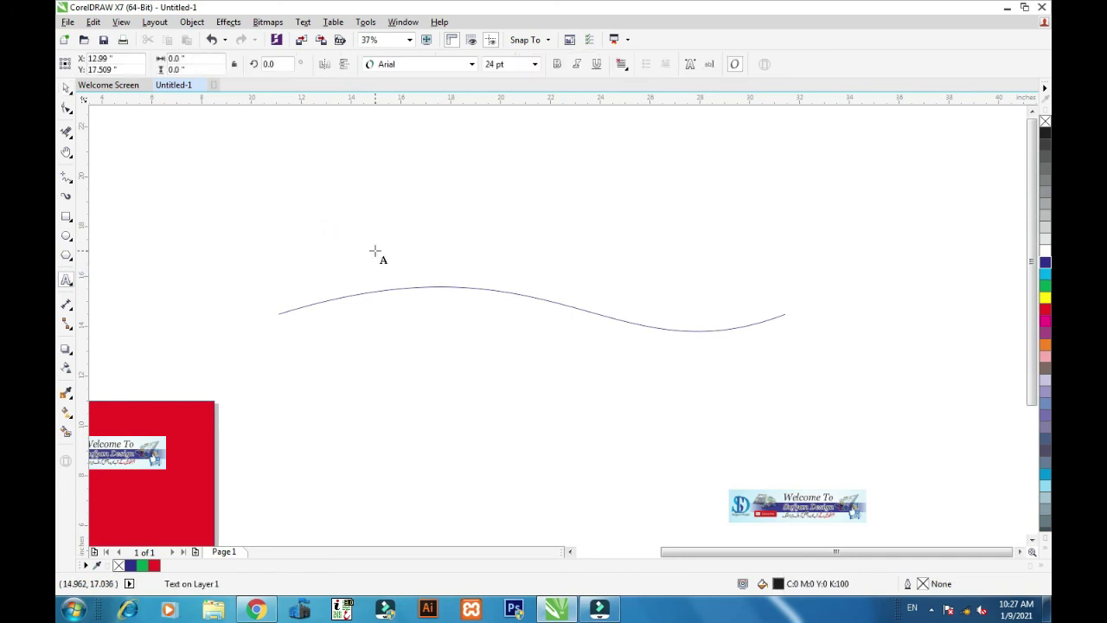
{"action": "type", "text": "Sufyan Design"}
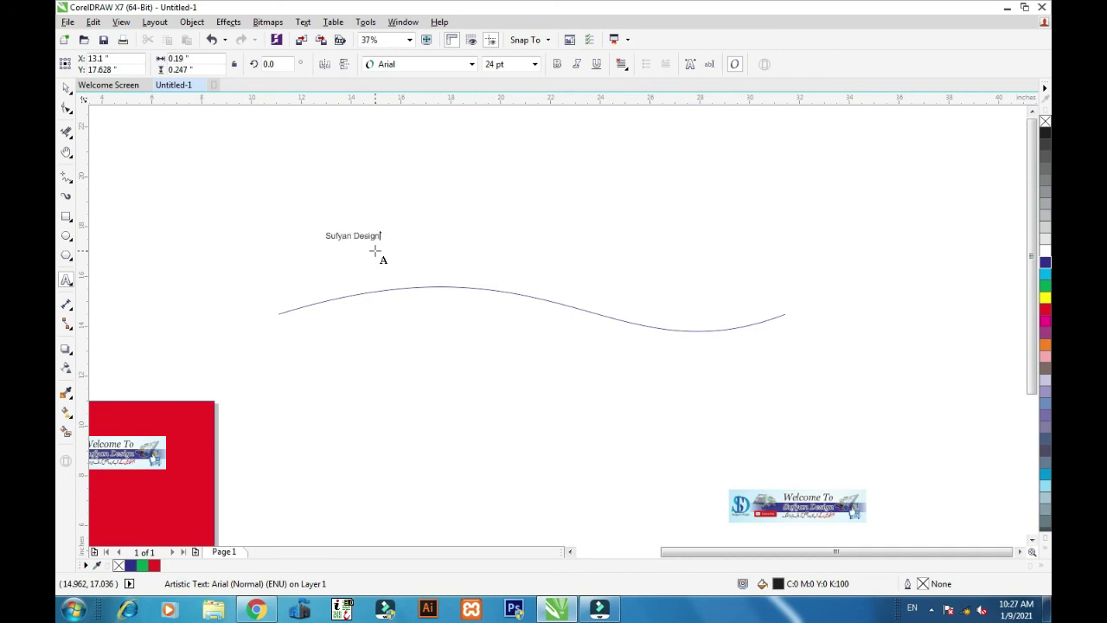
{"action": "key", "text": "ctrl+space"}
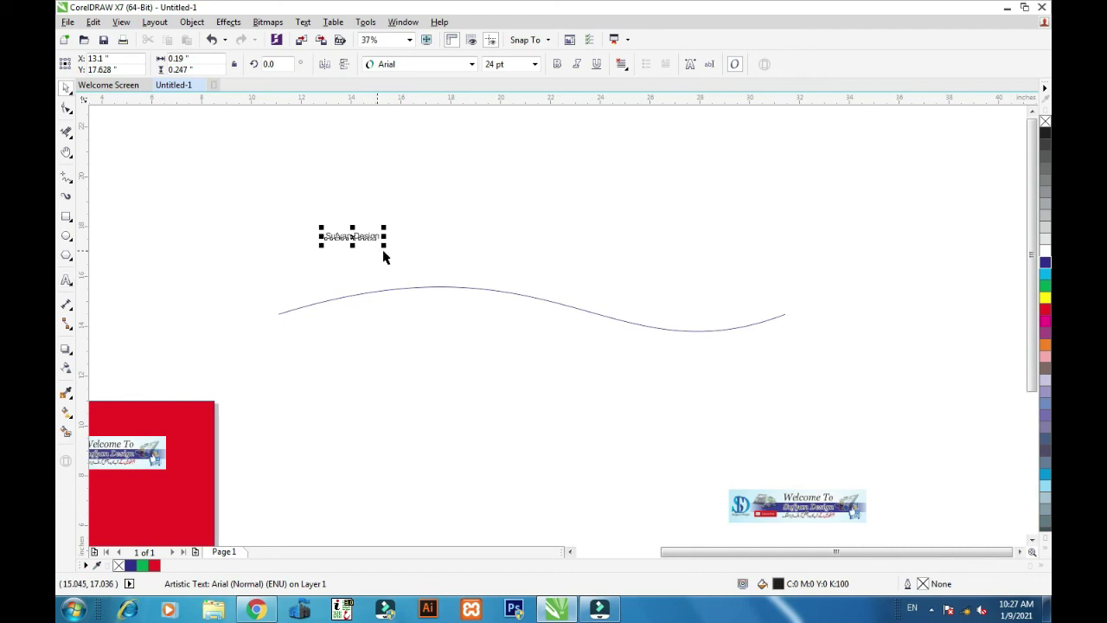
Step: Enlarge the studio-name text to about 125 pt and color it red
{"action": "left_click_drag", "start_coordinate": [386, 247], "coordinate": [699, 361]}
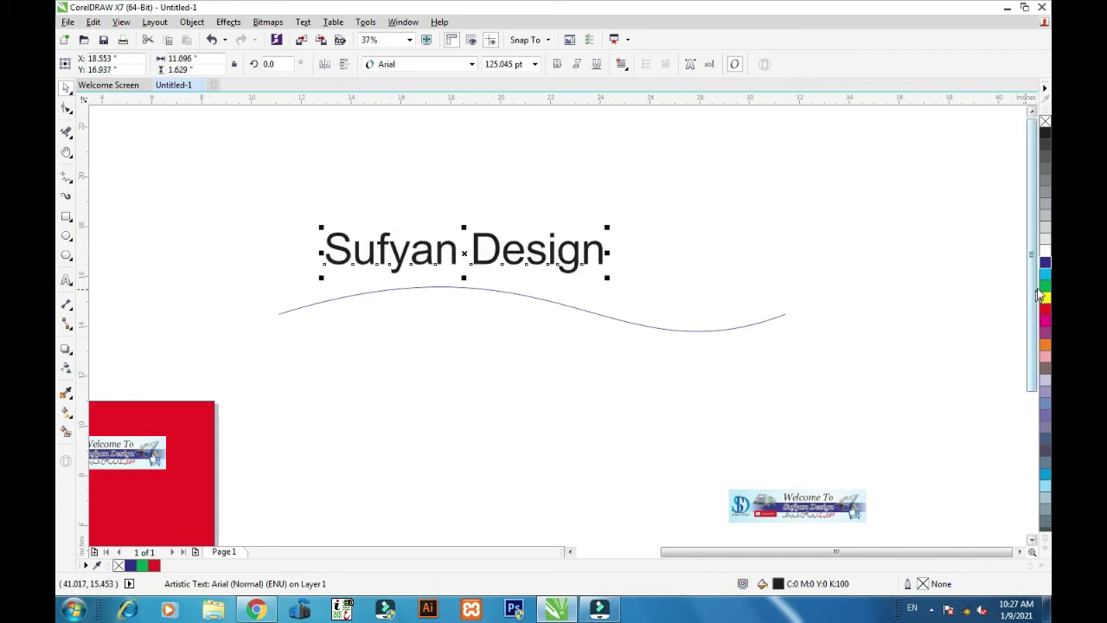
{"action": "left_click", "coordinate": [1045, 309]}
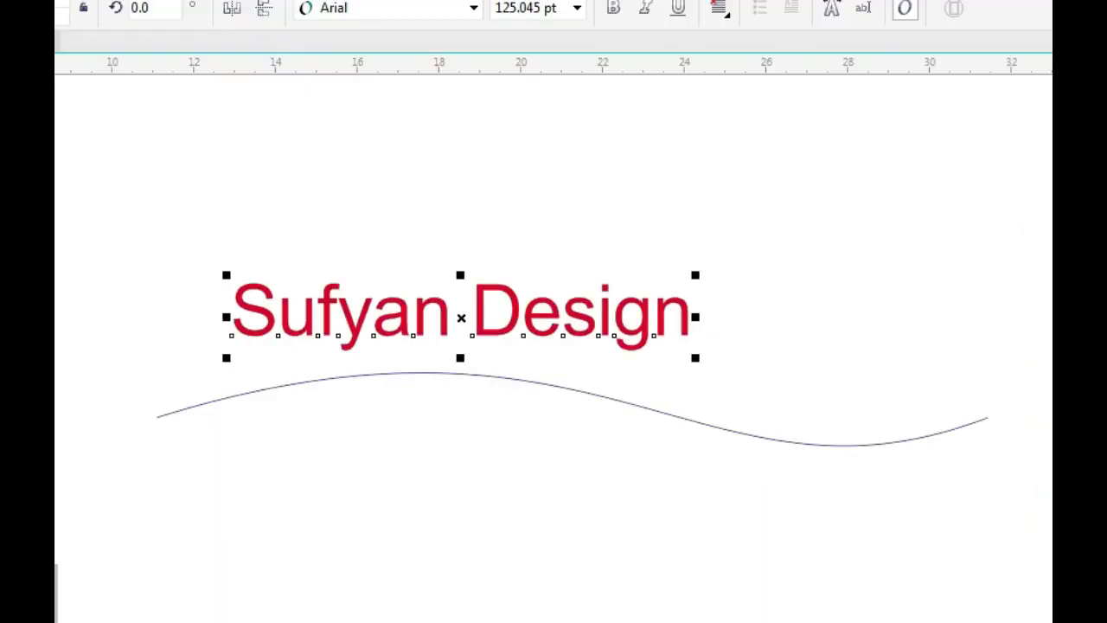
{"action": "left_click", "coordinate": [889, 284]}
{"action": "scroll", "coordinate": [544, 286], "scroll_direction": "up", "scroll_amount": 3}
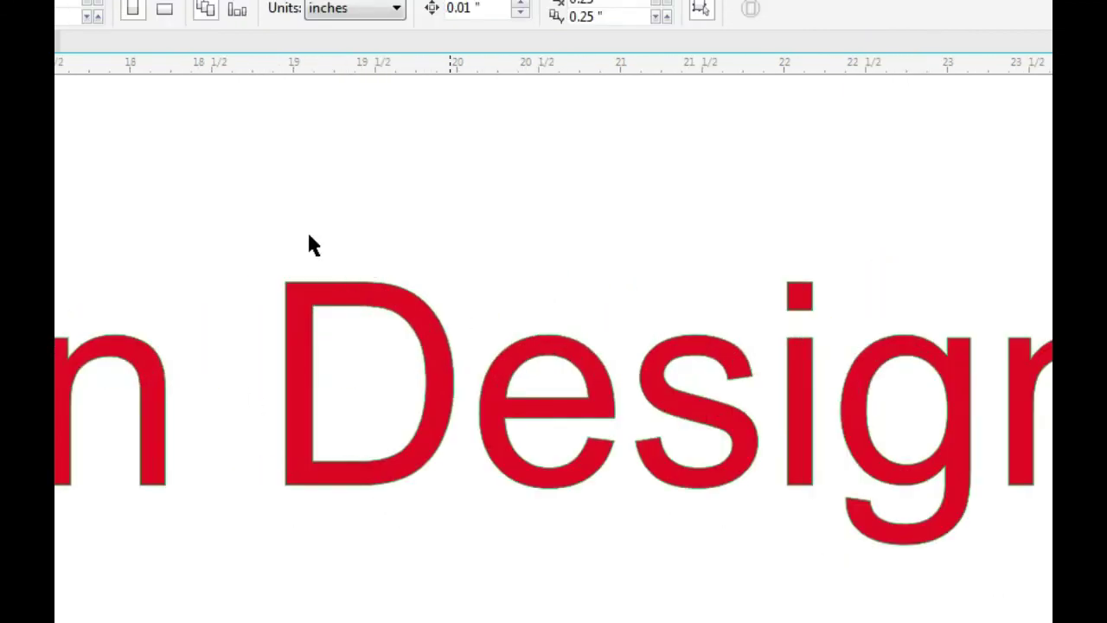
{"action": "scroll", "coordinate": [314, 327], "scroll_direction": "up", "scroll_amount": 2}
{"action": "left_click", "coordinate": [275, 282]}
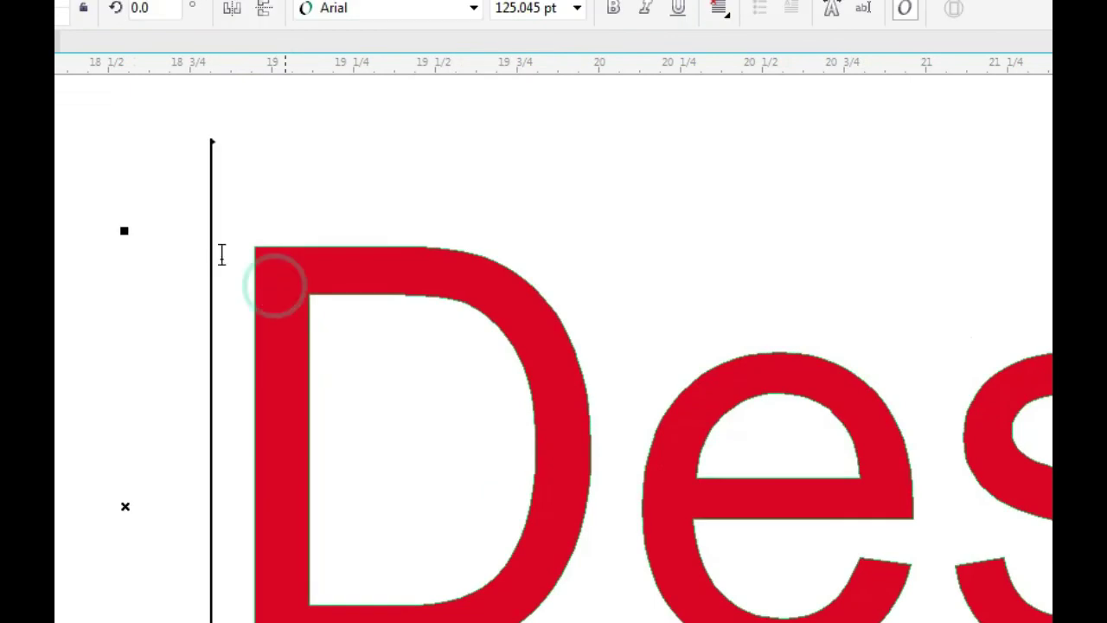
{"action": "scroll", "coordinate": [573, 310], "scroll_direction": "down", "scroll_amount": 5}
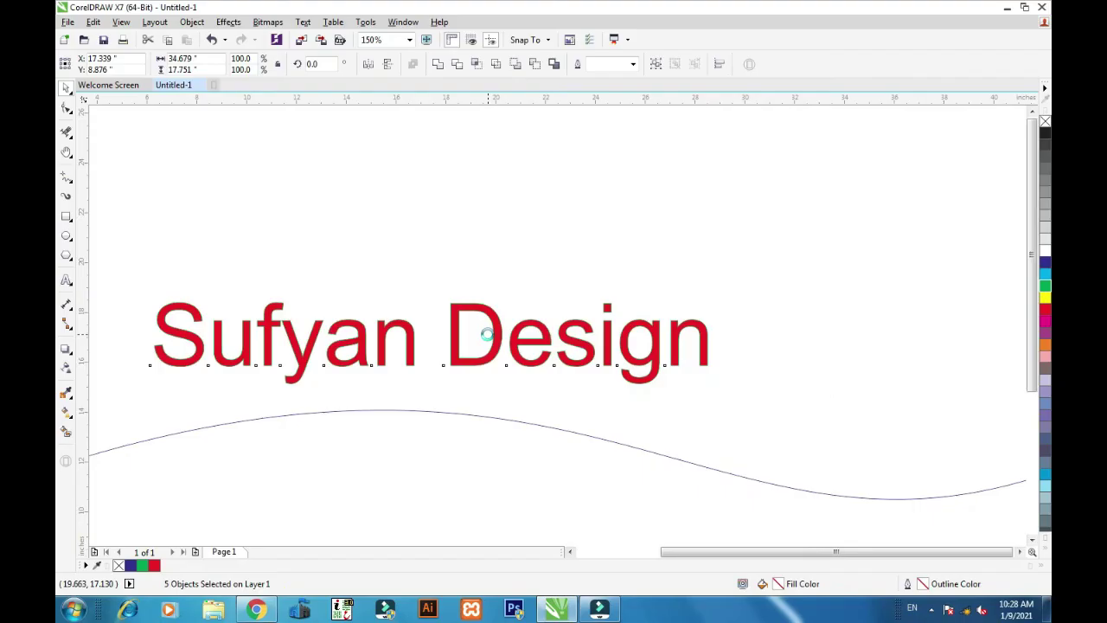
{"action": "key", "text": "ctrl+a"}
Step: Marquee-select the red studio-name text and delete it
{"action": "left_click", "coordinate": [573, 310]}
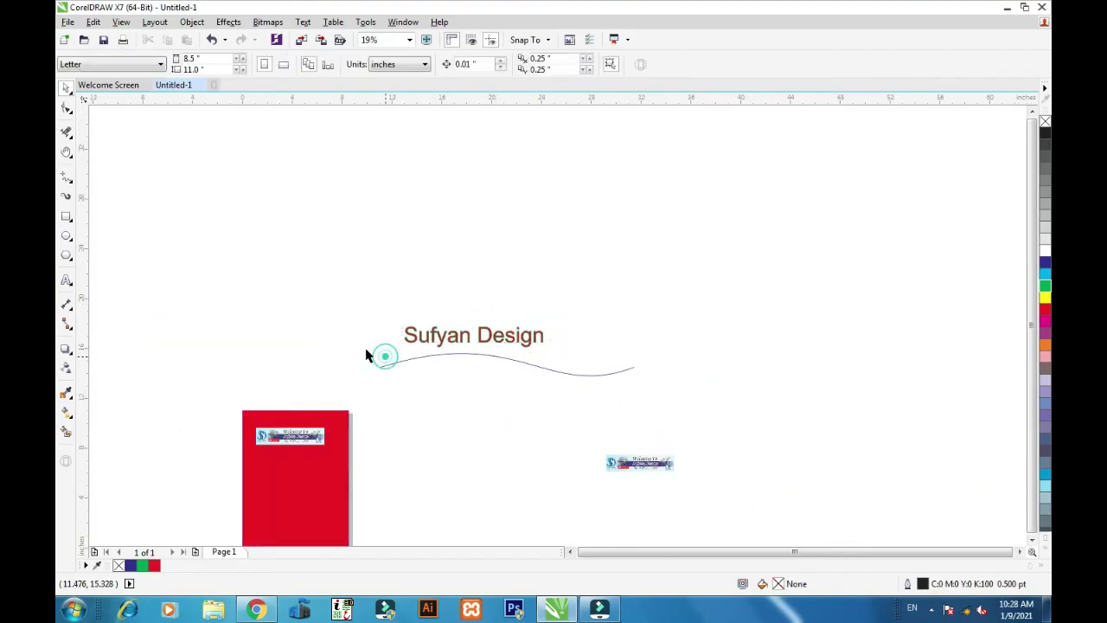
{"action": "left_click_drag", "start_coordinate": [383, 307], "coordinate": [582, 371]}
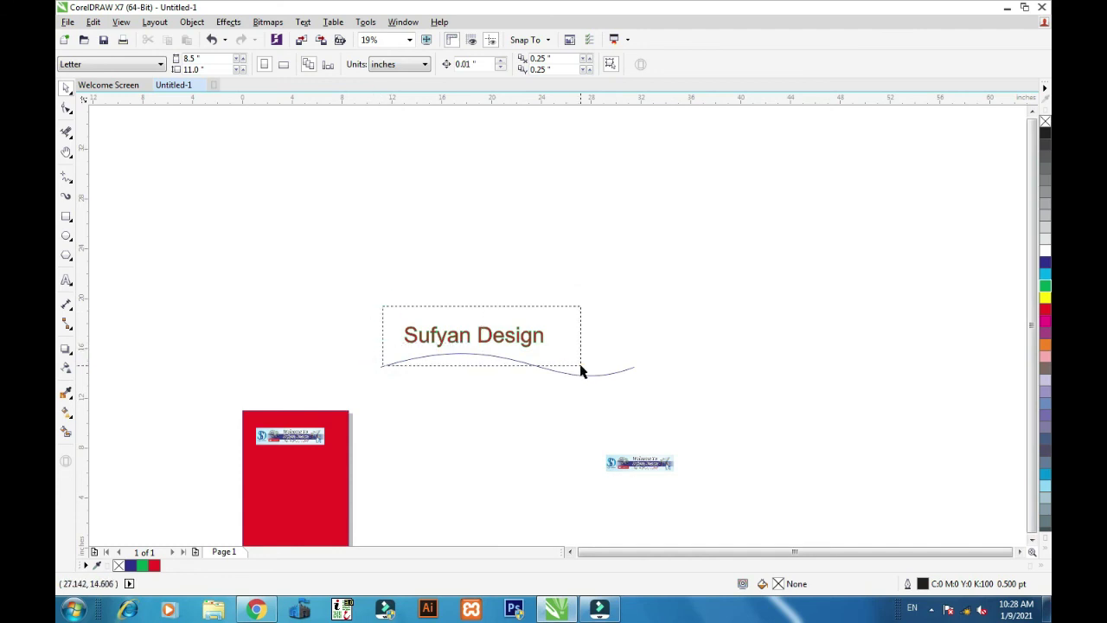
{"action": "key", "text": "Delete"}
Step: Reselect the wave curve together with the red page and banner
{"action": "double_click", "coordinate": [623, 374]}
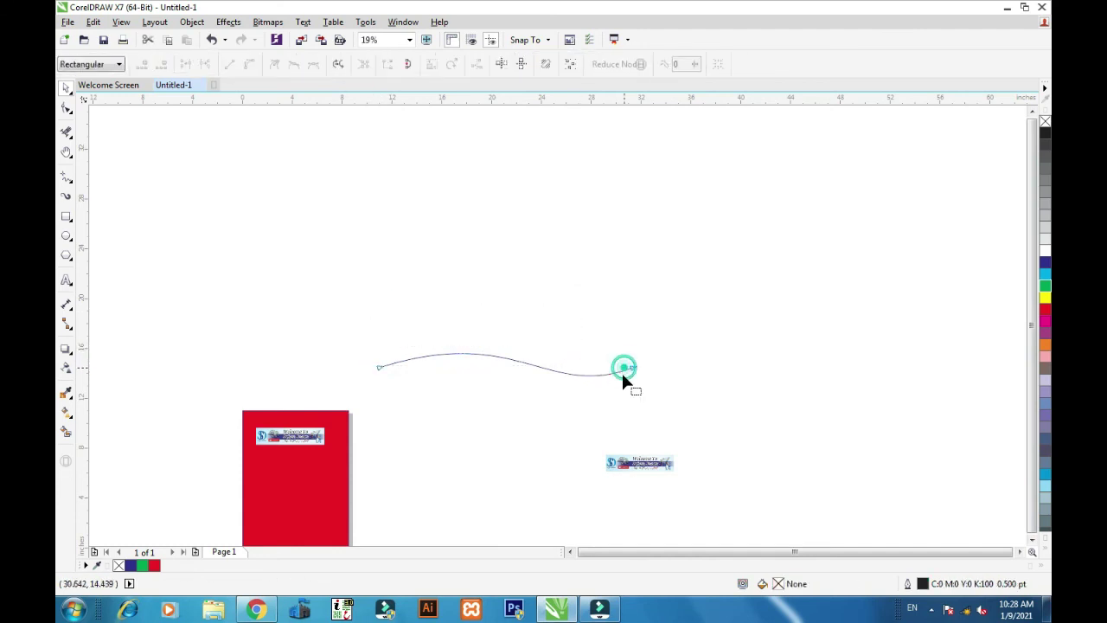
{"action": "scroll", "coordinate": [621, 370], "scroll_direction": "up", "scroll_amount": 2}
{"action": "left_click", "coordinate": [67, 87]}
{"action": "scroll", "coordinate": [512, 299], "scroll_direction": "down", "scroll_amount": 2}
{"action": "key", "text": "ctrl+a"}
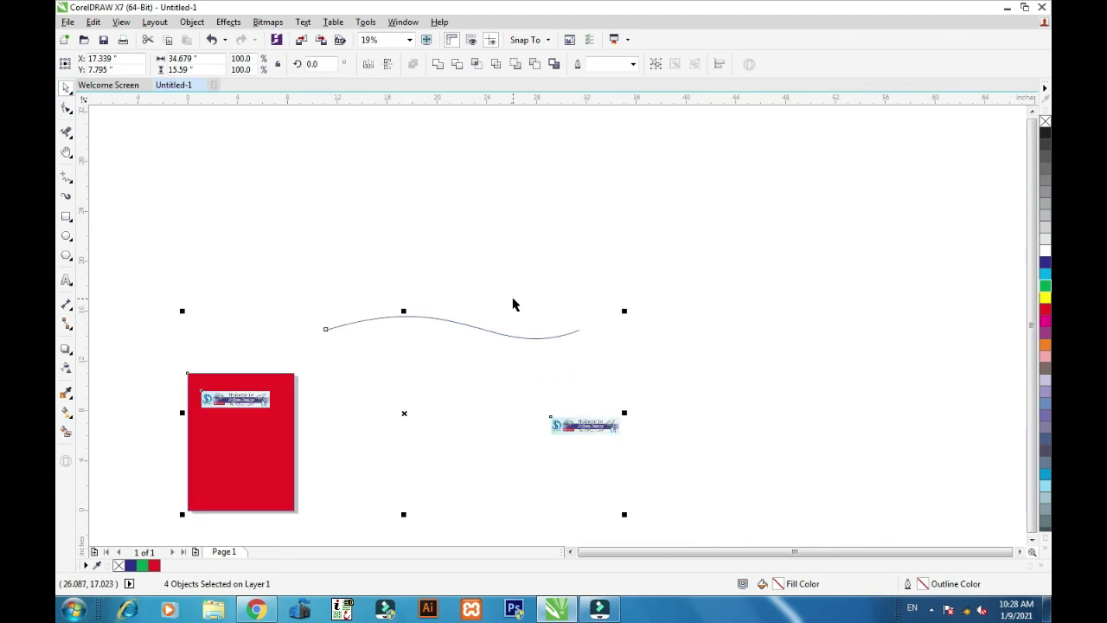
{"action": "left_click_drag", "start_coordinate": [578, 329], "coordinate": [675, 279]}
{"action": "left_click_drag", "start_coordinate": [430, 359], "coordinate": [282, 364]}
{"action": "left_click_drag", "start_coordinate": [264, 288], "coordinate": [659, 368]}
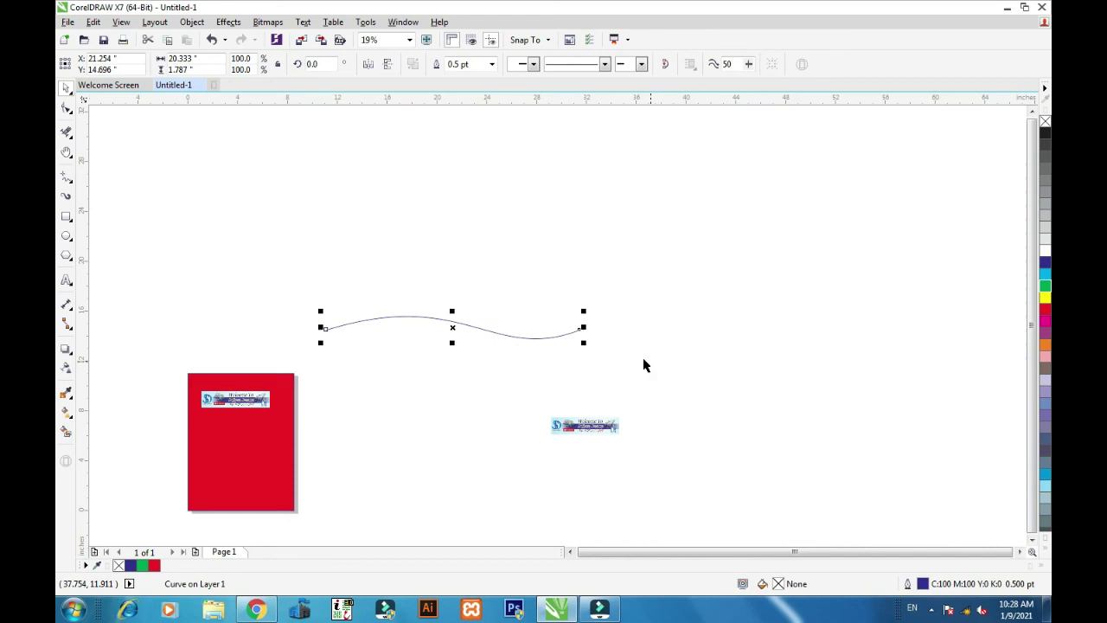
{"action": "double_click", "coordinate": [68, 180]}
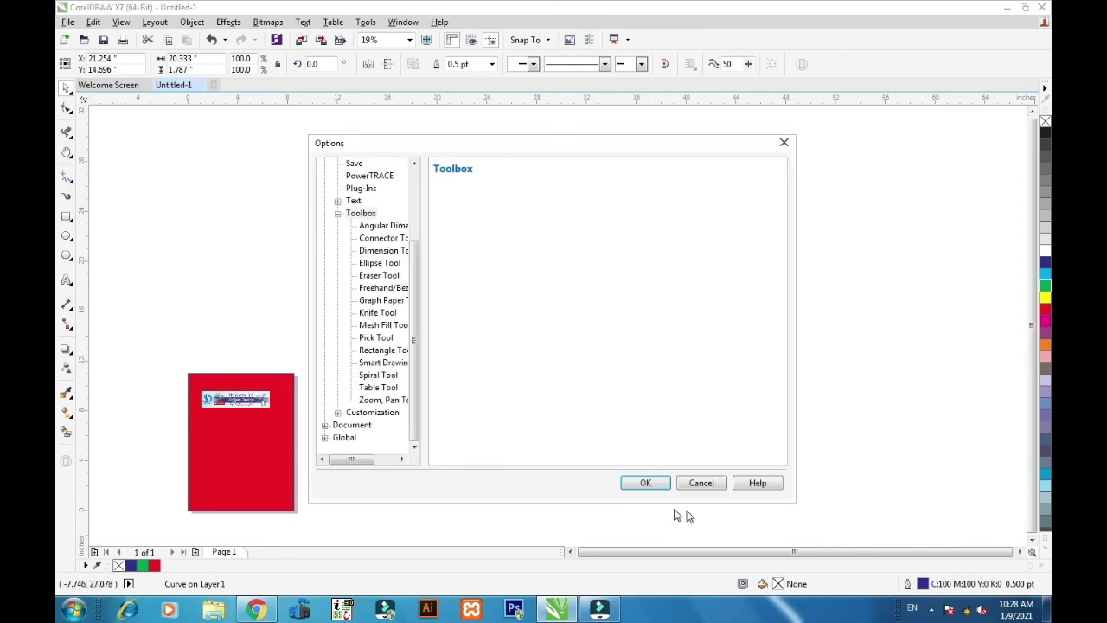
{"action": "left_click", "coordinate": [695, 482]}
{"action": "left_click", "coordinate": [695, 482]}
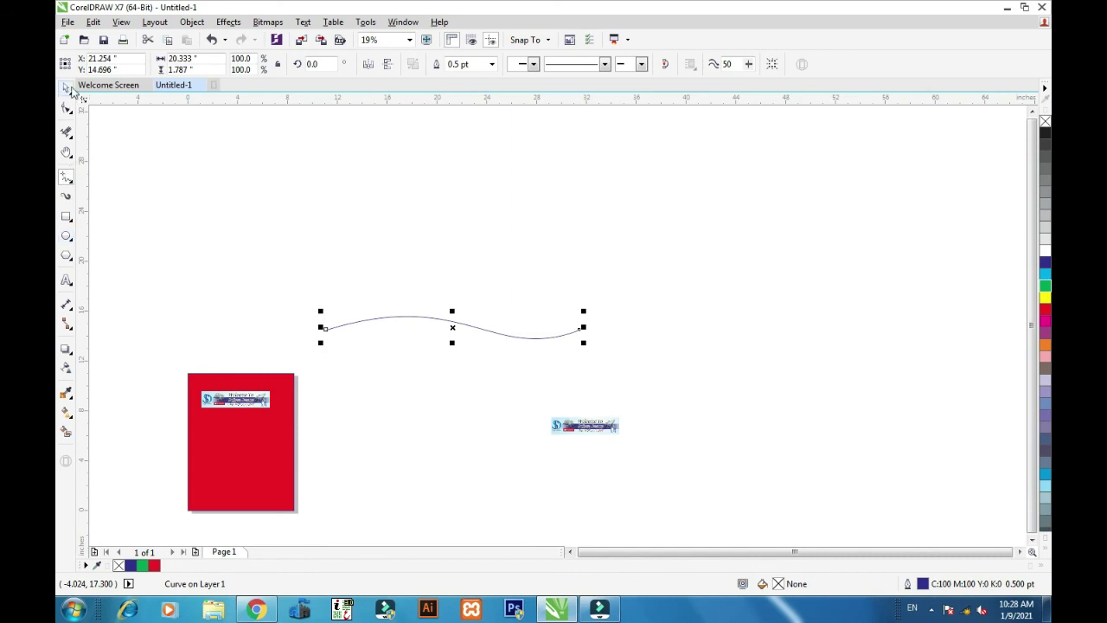